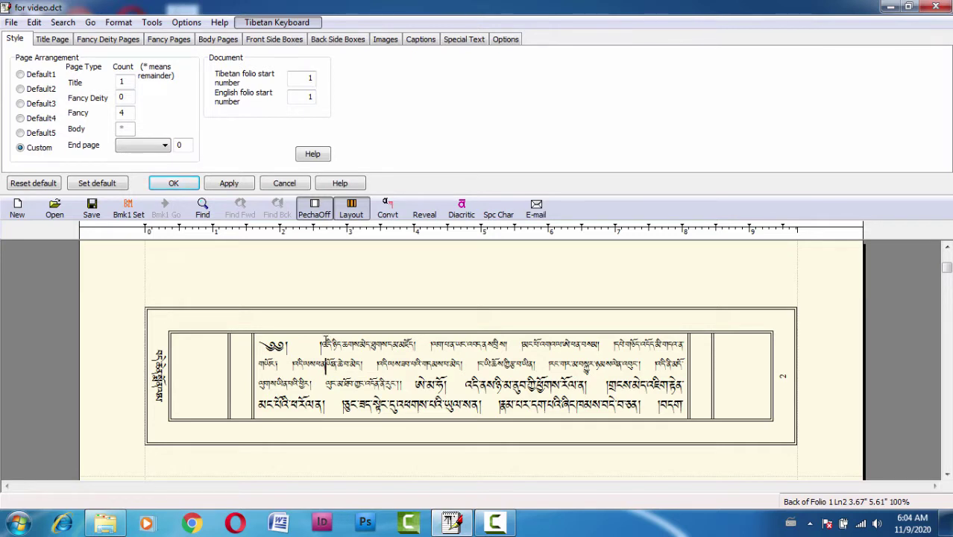
Step: Examine the opening marks on the title page and at the start of the first text page
{"action": "left_click", "coordinate": [324, 343]}
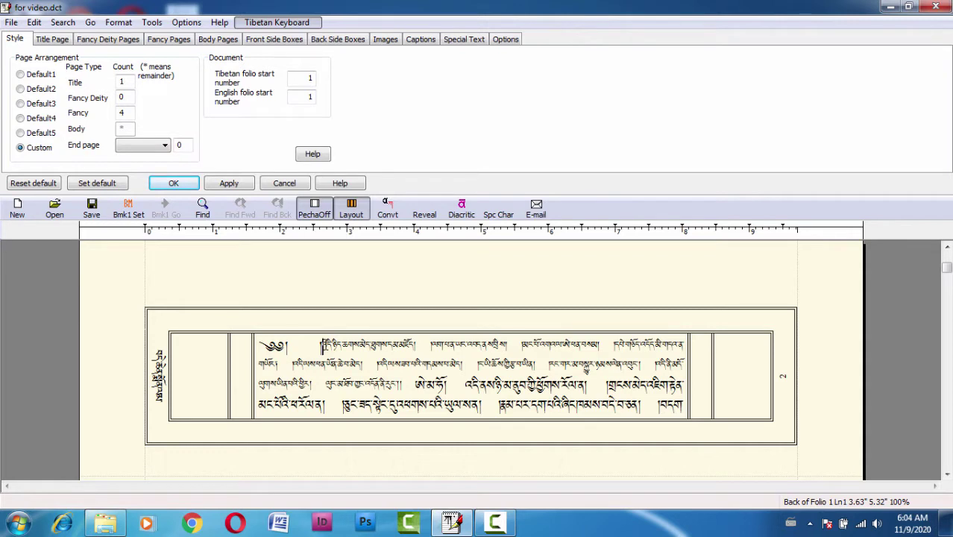
{"action": "key", "text": "Up"}
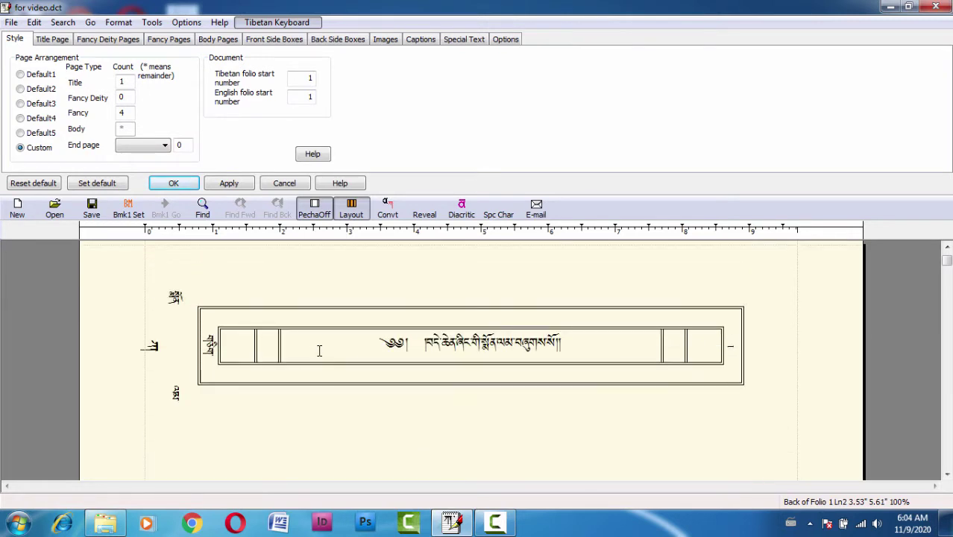
{"action": "scroll", "coordinate": [353, 366], "scroll_direction": "down", "scroll_amount": 1}
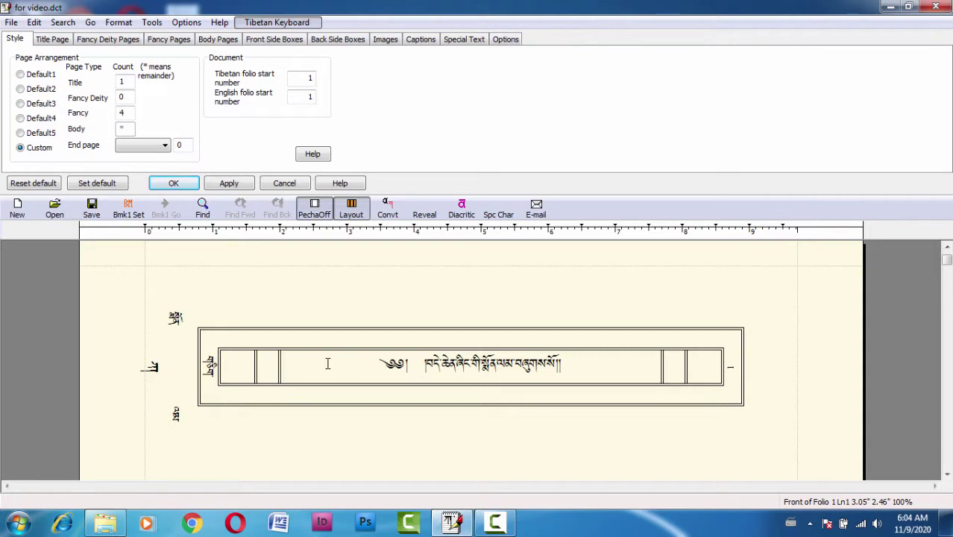
{"action": "scroll", "coordinate": [303, 363], "scroll_direction": "down", "scroll_amount": 1}
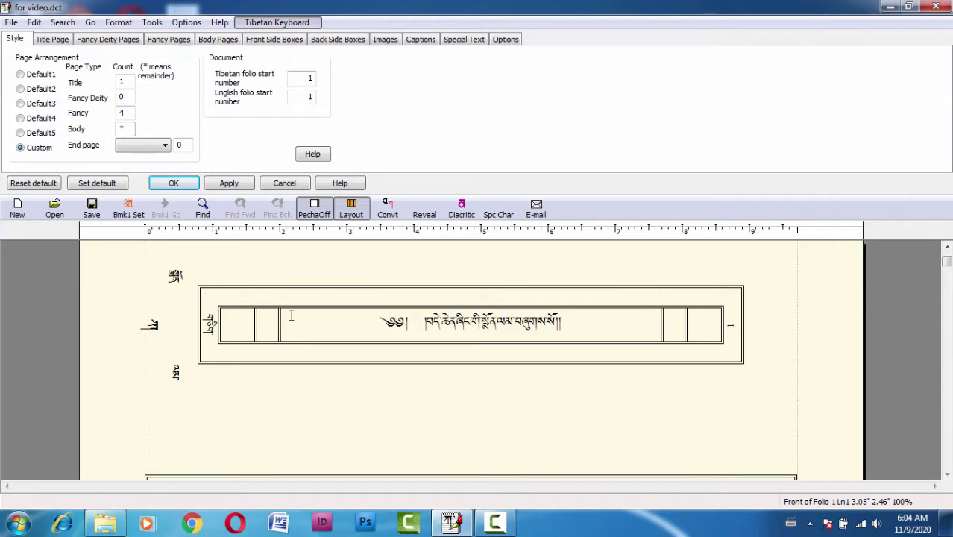
{"action": "scroll", "coordinate": [291, 316], "scroll_direction": "down", "scroll_amount": 1}
{"action": "scroll", "coordinate": [294, 320], "scroll_direction": "up", "scroll_amount": 3}
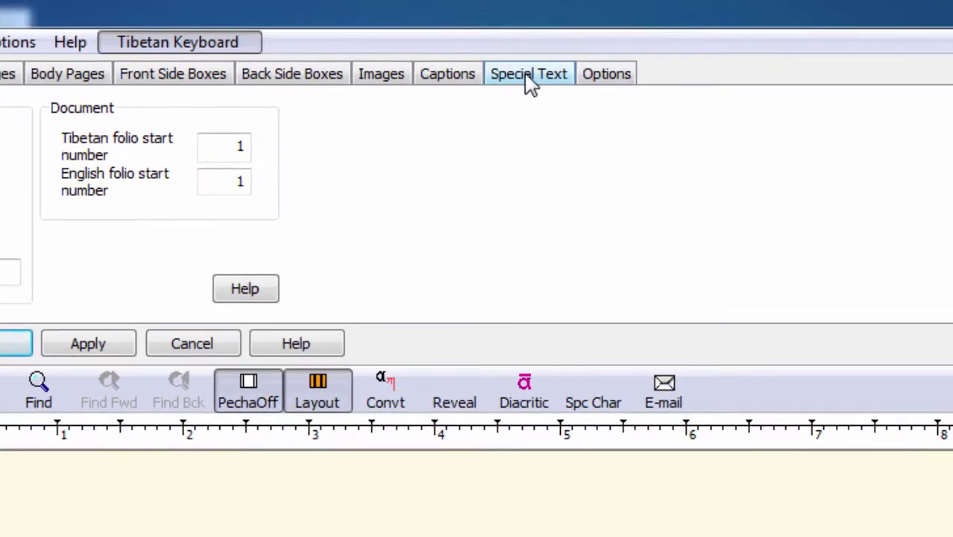
Step: Open the Special Text settings, display the Yiggo text for Fancy pages, and compare it with the opening of page 2
{"action": "left_click", "coordinate": [464, 41]}
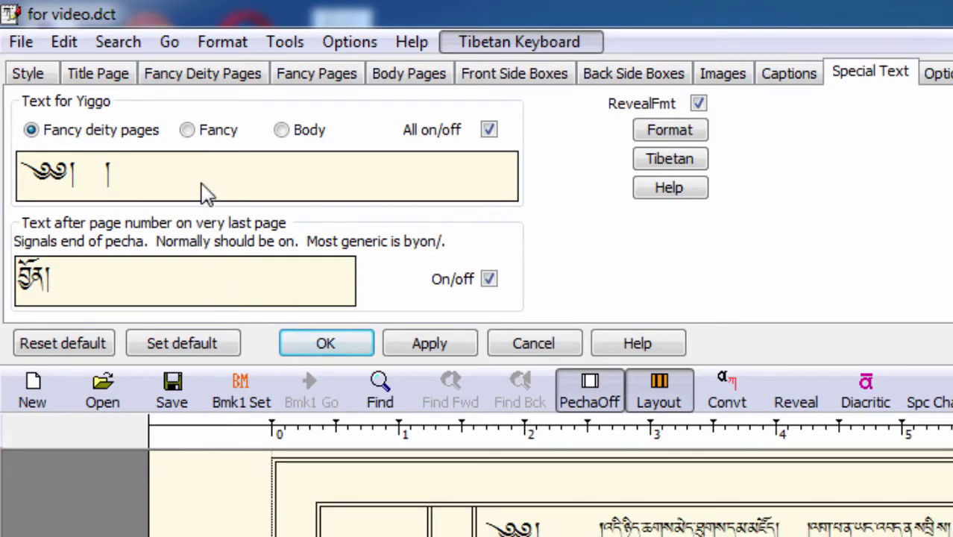
{"action": "left_click", "coordinate": [188, 130]}
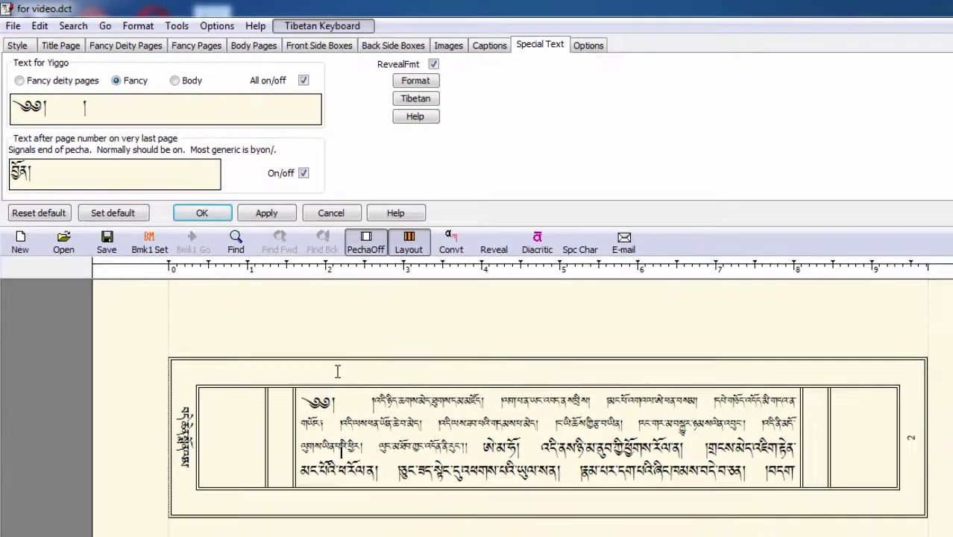
{"action": "scroll", "coordinate": [433, 477], "scroll_direction": "up", "scroll_amount": 3}
{"action": "scroll", "coordinate": [433, 478], "scroll_direction": "down", "scroll_amount": 2}
{"action": "scroll", "coordinate": [350, 380], "scroll_direction": "down", "scroll_amount": 2}
{"action": "scroll", "coordinate": [373, 392], "scroll_direction": "down", "scroll_amount": 1}
{"action": "left_click", "coordinate": [375, 373]}
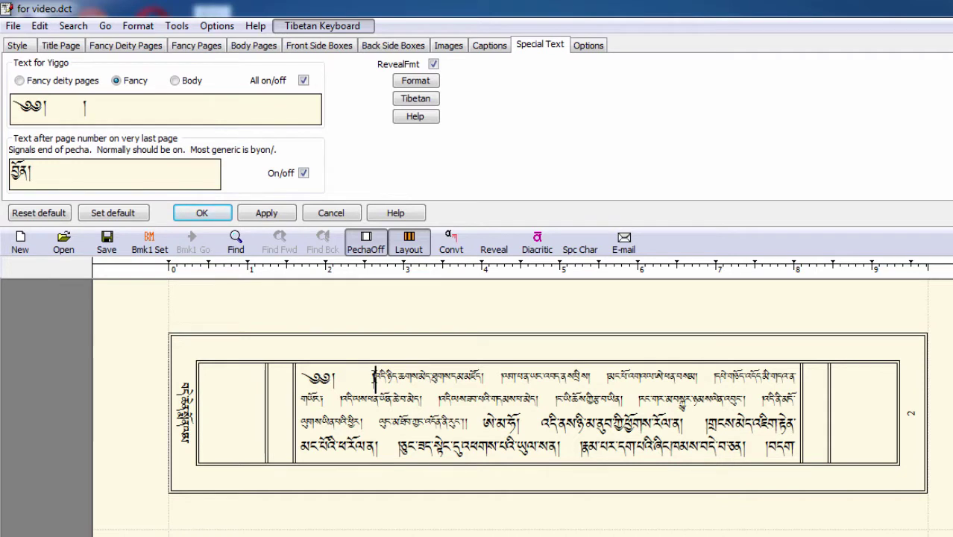
{"action": "scroll", "coordinate": [374, 374], "scroll_direction": "down", "scroll_amount": 2}
{"action": "scroll", "coordinate": [371, 366], "scroll_direction": "up", "scroll_amount": 1}
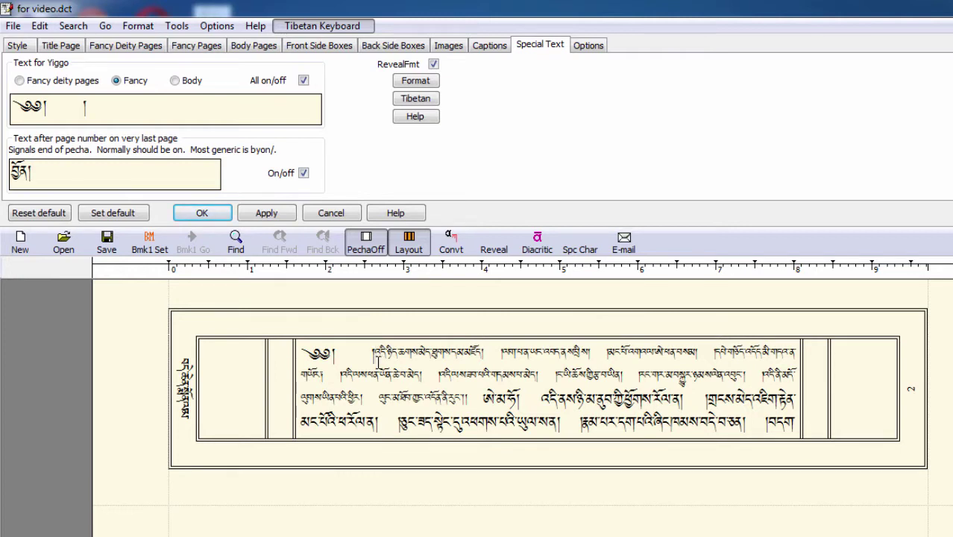
Step: Change the Yiggo text for Fancy pages to ༄༅༔, removing the plain shads, and apply it to the document
{"action": "left_click", "coordinate": [96, 109]}
{"action": "left_click_drag", "start_coordinate": [16, 110], "coordinate": [102, 115]}
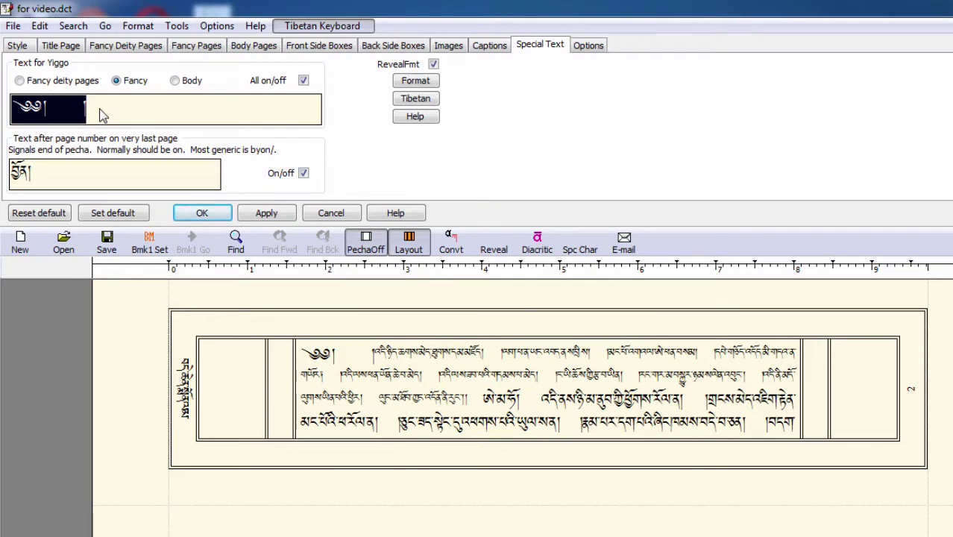
{"action": "left_click", "coordinate": [102, 115]}
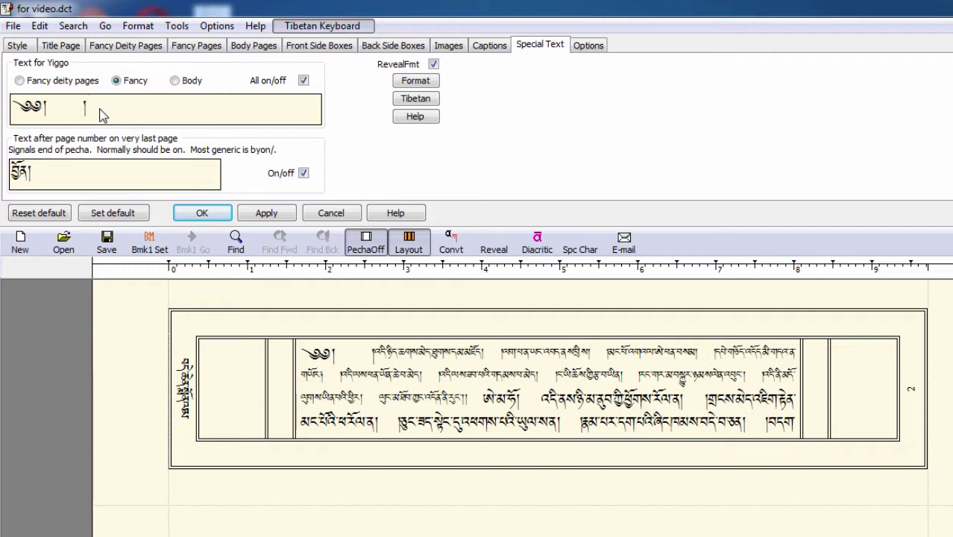
{"action": "key", "text": "Left"}
{"action": "key", "text": "Left"}
{"action": "key", "text": "BackSpace"}
{"action": "type", "text": "༔"}
{"action": "key", "text": "End"}
{"action": "left_click", "coordinate": [270, 215]}
Step: Check the Yiggo across the fancy pages and the start of the body pages
{"action": "scroll", "coordinate": [350, 377], "scroll_direction": "down", "scroll_amount": 6}
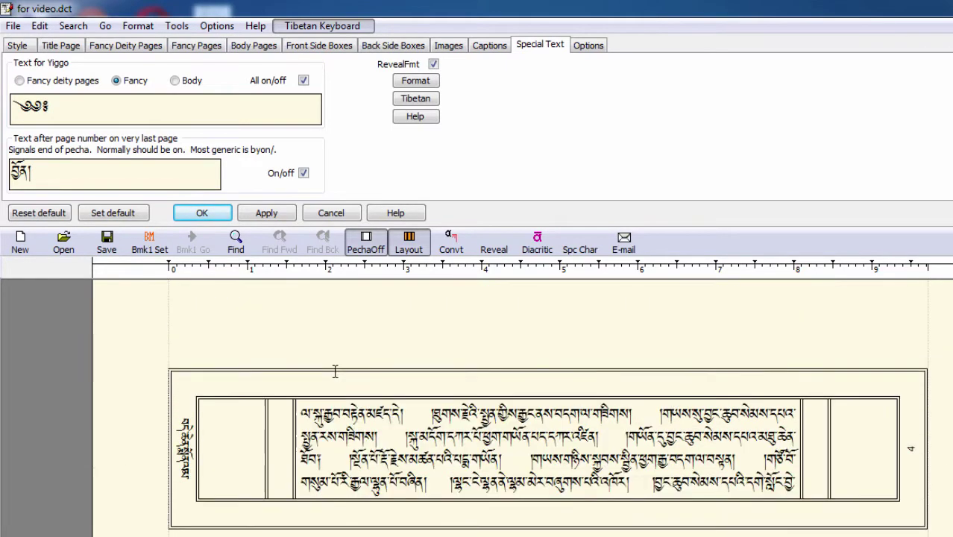
{"action": "scroll", "coordinate": [335, 371], "scroll_direction": "down", "scroll_amount": 3}
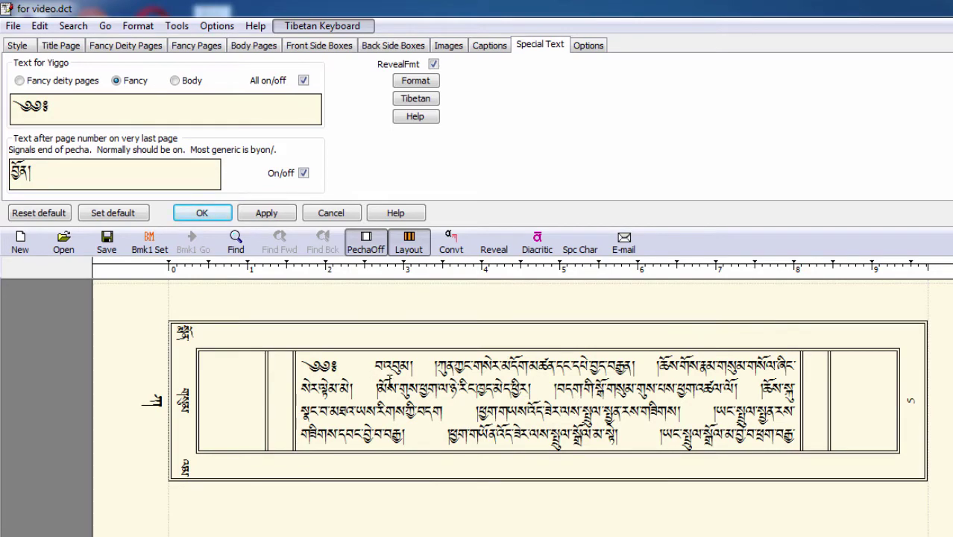
{"action": "scroll", "coordinate": [388, 381], "scroll_direction": "down", "scroll_amount": 5}
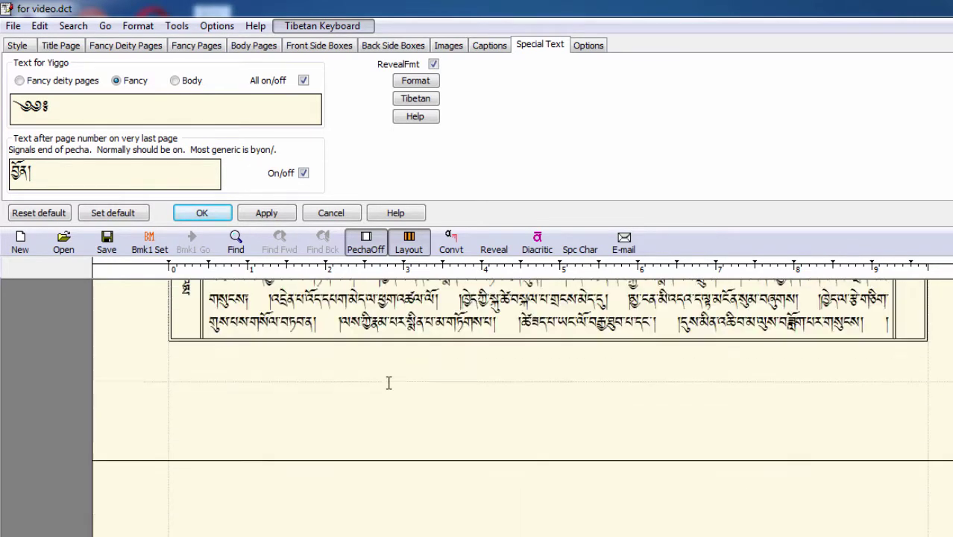
{"action": "scroll", "coordinate": [388, 382], "scroll_direction": "down", "scroll_amount": 5}
{"action": "scroll", "coordinate": [388, 382], "scroll_direction": "down", "scroll_amount": 6}
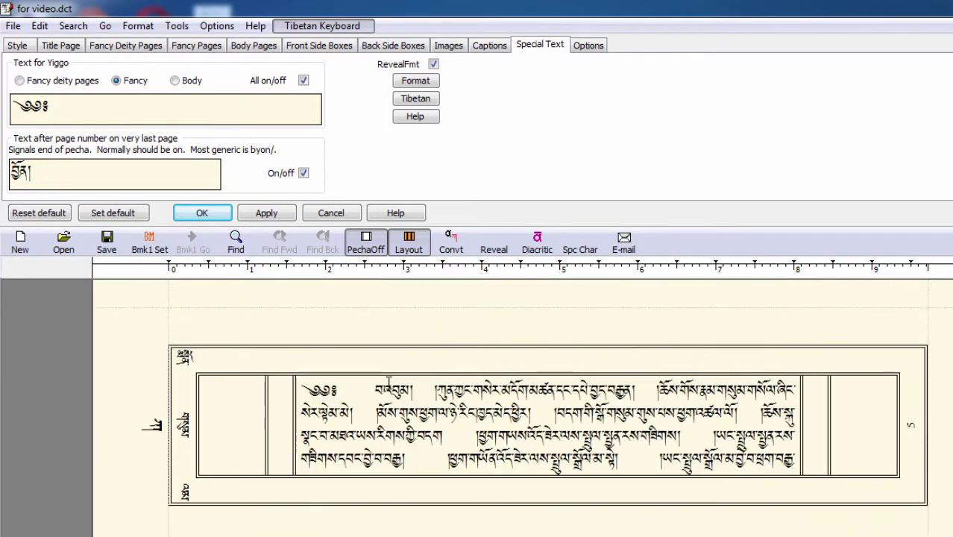
{"action": "scroll", "coordinate": [389, 383], "scroll_direction": "up", "scroll_amount": 5}
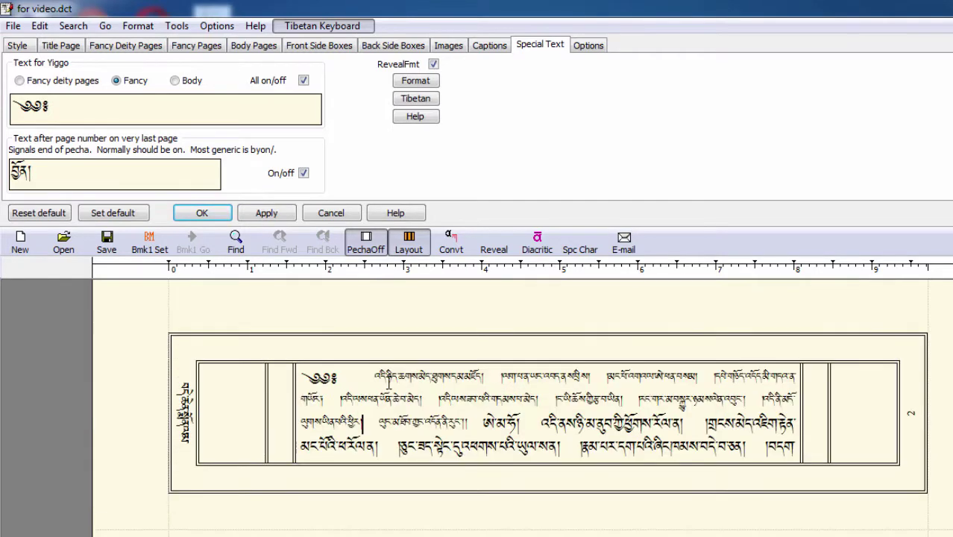
{"action": "scroll", "coordinate": [389, 383], "scroll_direction": "down", "scroll_amount": 2}
{"action": "scroll", "coordinate": [388, 382], "scroll_direction": "down", "scroll_amount": 1}
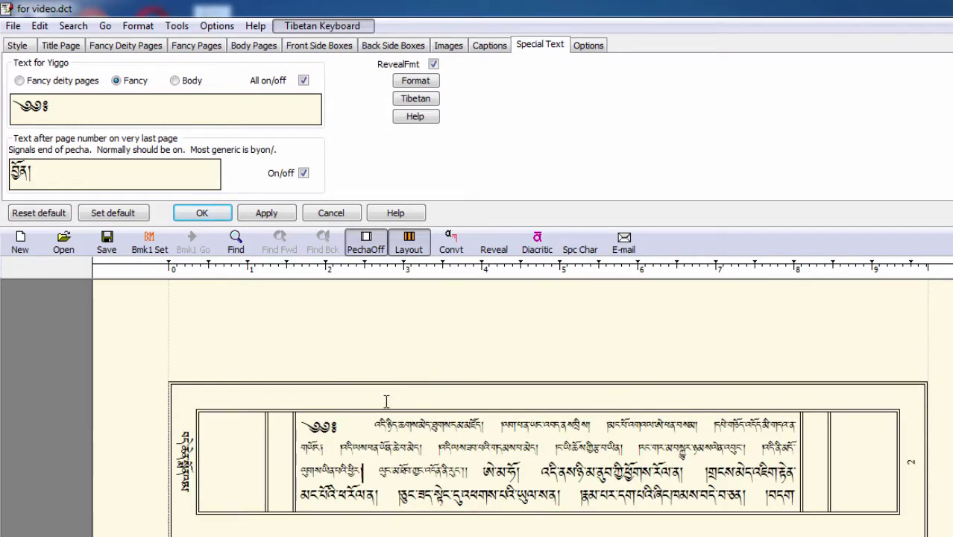
Step: Compare the title page's opening mark with the Yiggo on the fancy pages that follow it
{"action": "key", "text": "Up"}
{"action": "scroll", "coordinate": [377, 421], "scroll_direction": "down", "scroll_amount": 3}
{"action": "scroll", "coordinate": [376, 424], "scroll_direction": "down", "scroll_amount": 3}
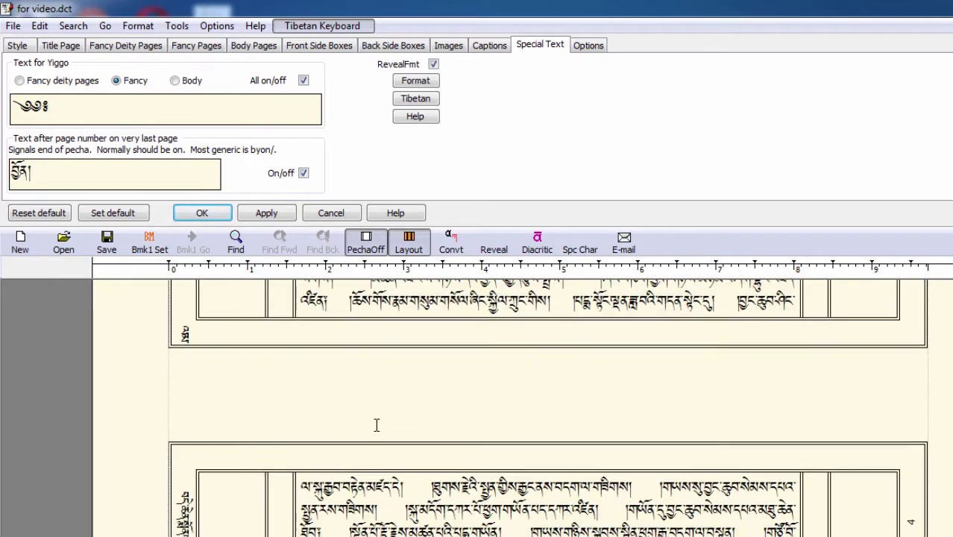
{"action": "scroll", "coordinate": [377, 425], "scroll_direction": "up", "scroll_amount": 3}
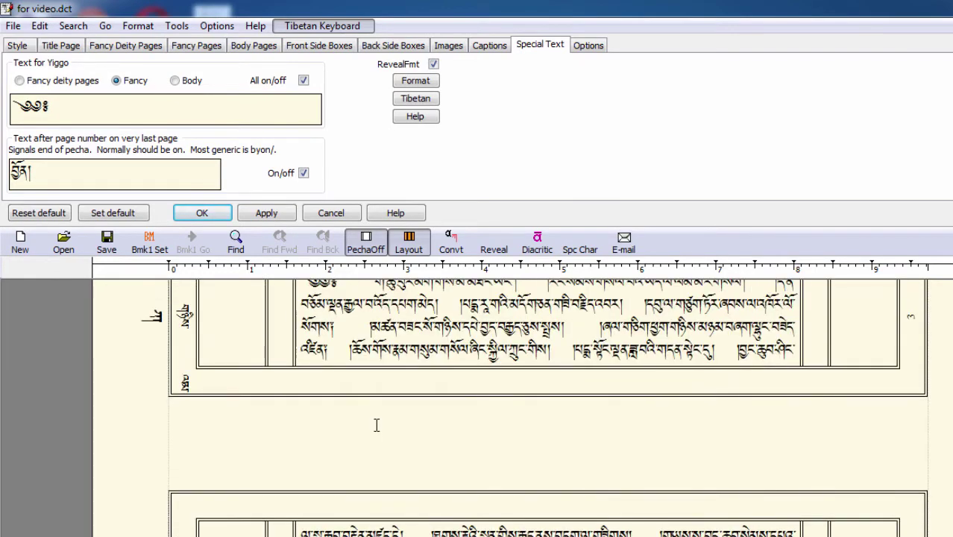
{"action": "scroll", "coordinate": [366, 351], "scroll_direction": "up", "scroll_amount": 6}
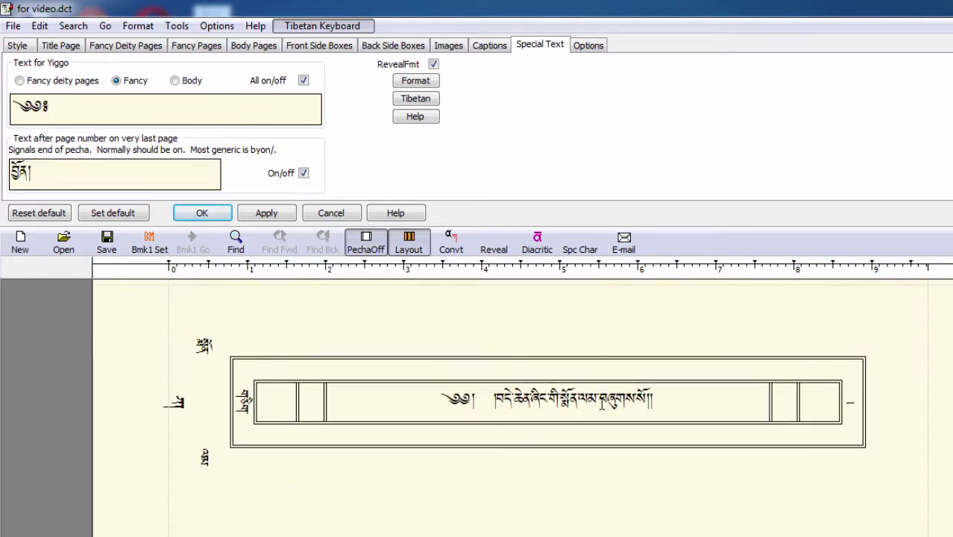
{"action": "scroll", "coordinate": [602, 389], "scroll_direction": "down", "scroll_amount": 2}
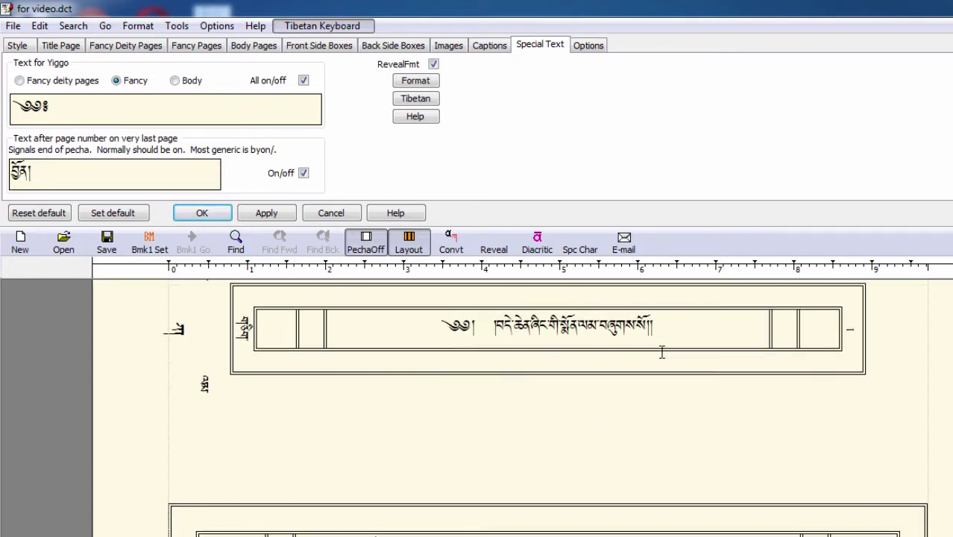
{"action": "scroll", "coordinate": [661, 352], "scroll_direction": "down", "scroll_amount": 1}
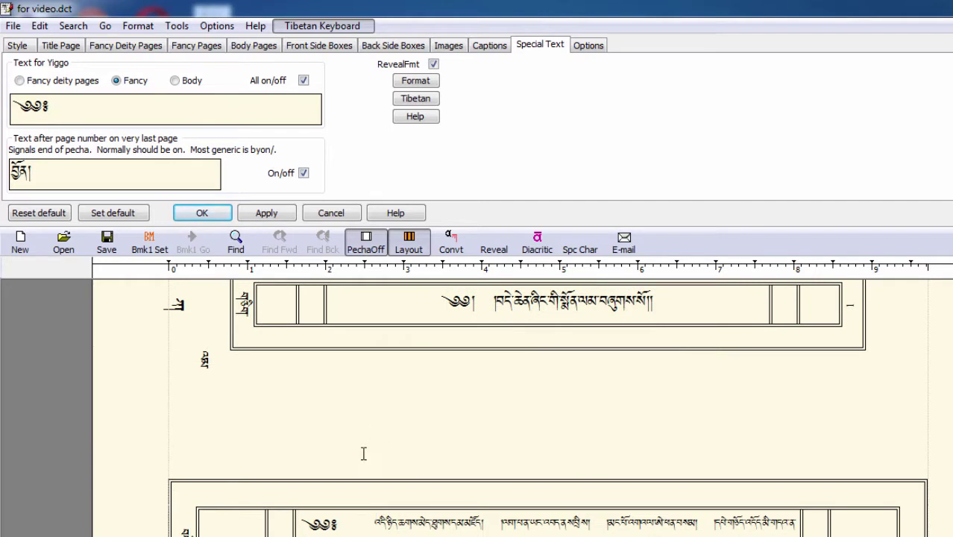
{"action": "left_click", "coordinate": [361, 509]}
{"action": "scroll", "coordinate": [355, 509], "scroll_direction": "down", "scroll_amount": 2}
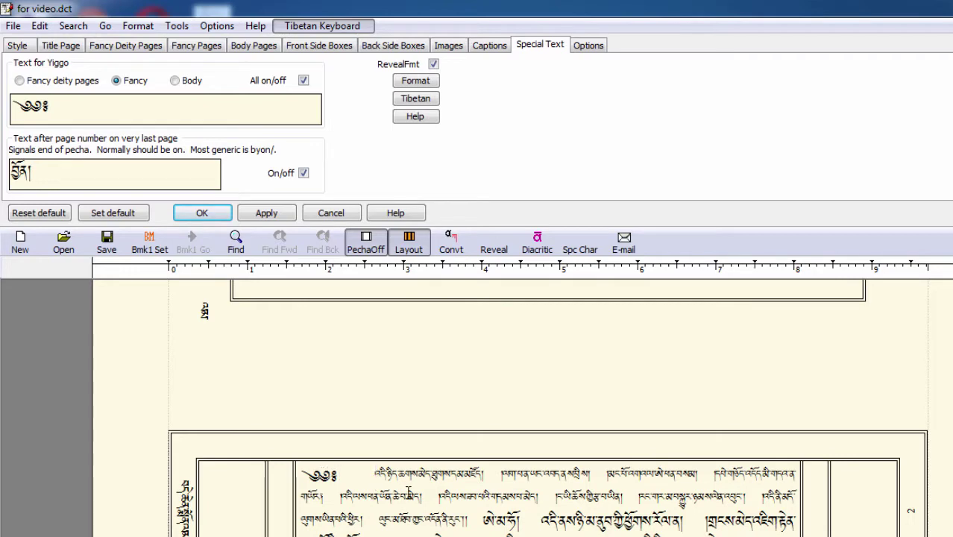
{"action": "scroll", "coordinate": [405, 496], "scroll_direction": "down", "scroll_amount": 15}
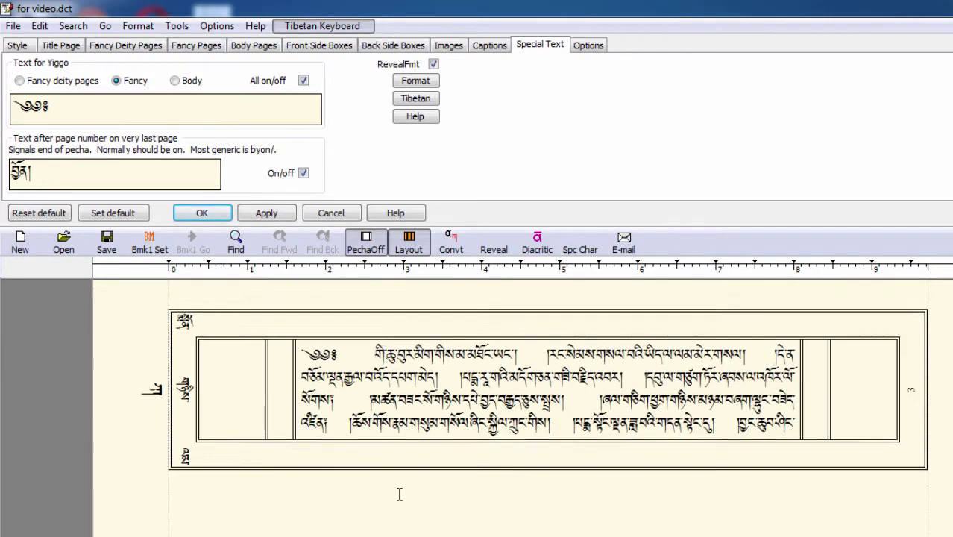
{"action": "scroll", "coordinate": [400, 493], "scroll_direction": "down", "scroll_amount": 12}
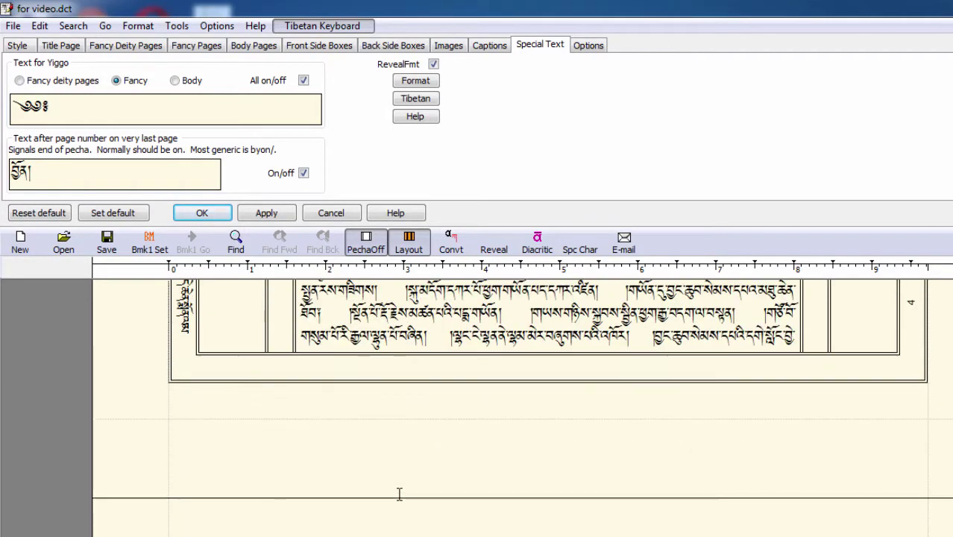
{"action": "scroll", "coordinate": [400, 494], "scroll_direction": "up", "scroll_amount": 5}
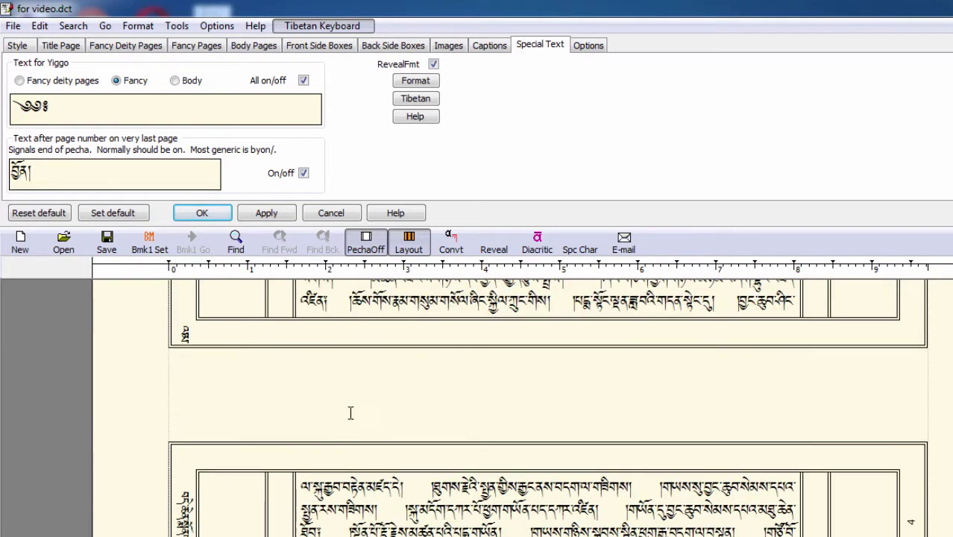
{"action": "scroll", "coordinate": [321, 366], "scroll_direction": "up", "scroll_amount": 3}
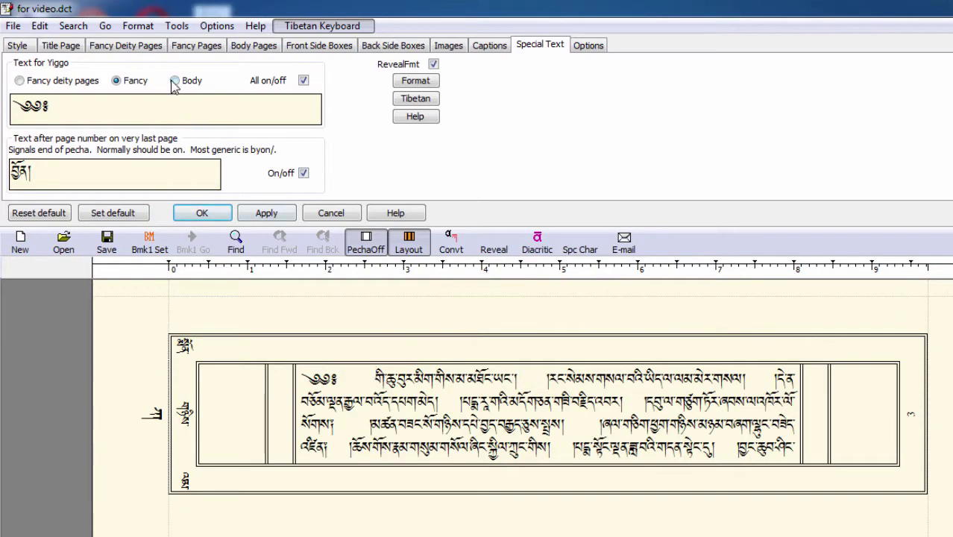
Step: Change the Yiggo text for Body pages to ༄༅༔ without the trailing shad, and apply it
{"action": "left_click", "coordinate": [175, 81]}
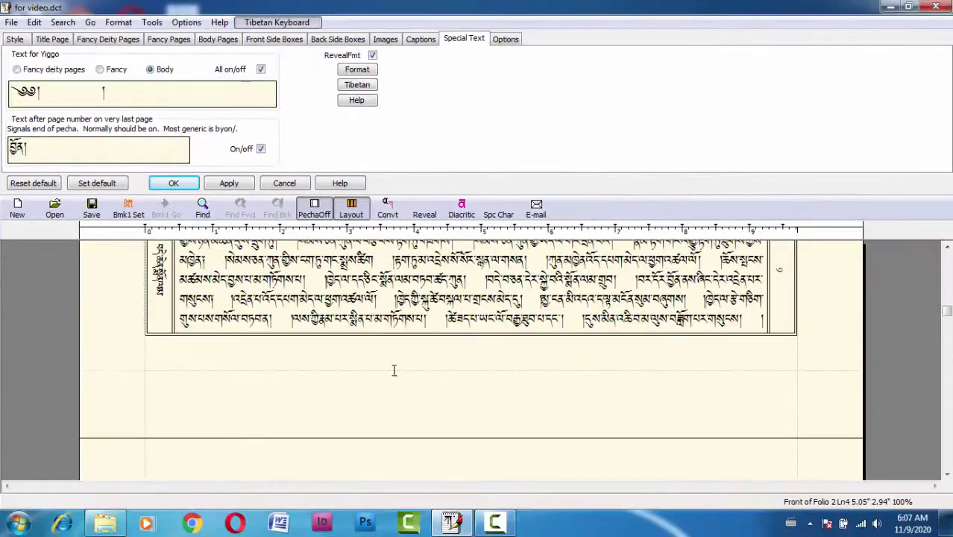
{"action": "scroll", "coordinate": [395, 370], "scroll_direction": "down", "scroll_amount": 5}
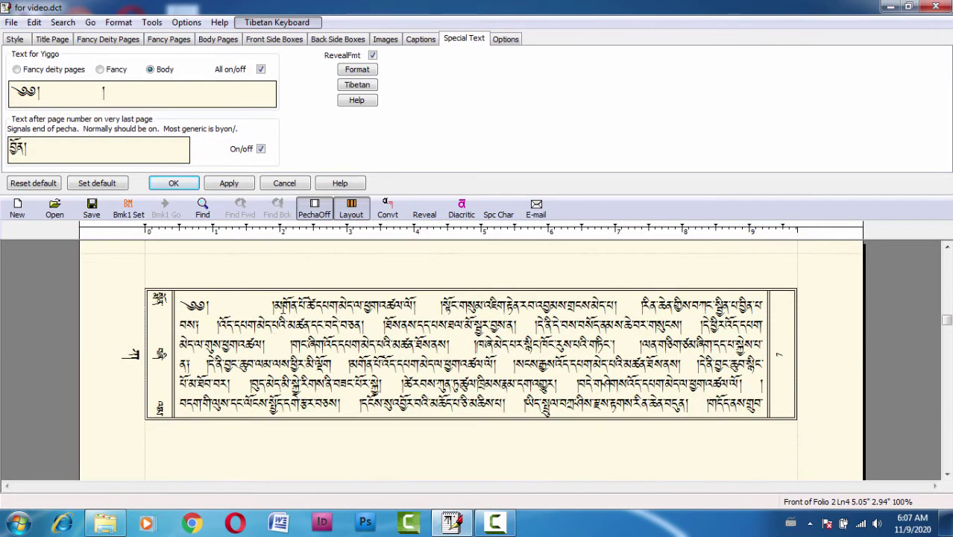
{"action": "left_click", "coordinate": [276, 305]}
{"action": "left_click", "coordinate": [157, 86]}
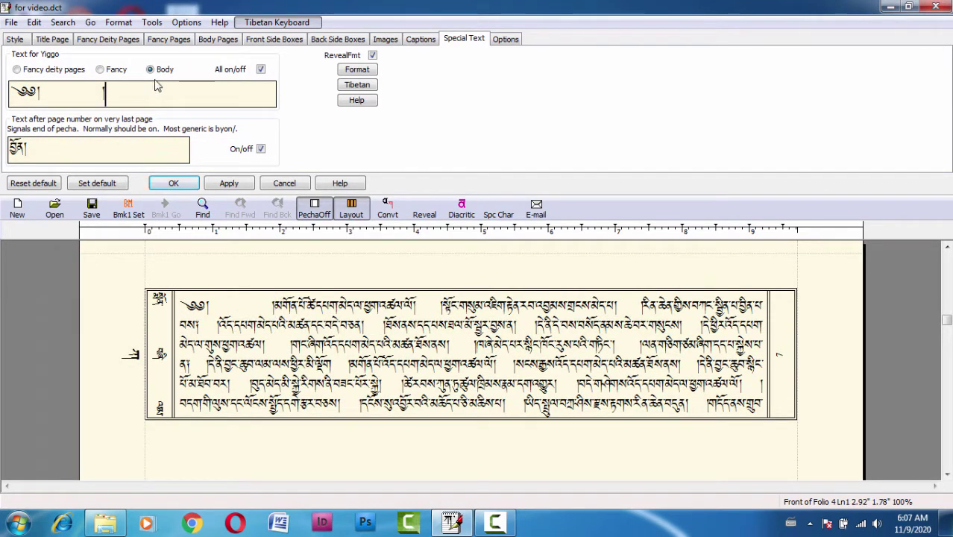
{"action": "key", "text": "BackSpace"}
{"action": "key", "text": "BackSpace"}
{"action": "key", "text": "BackSpace"}
{"action": "key", "text": "BackSpace"}
{"action": "key", "text": "BackSpace"}
{"action": "key", "text": "BackSpace"}
{"action": "type", "text": "ཿ"}
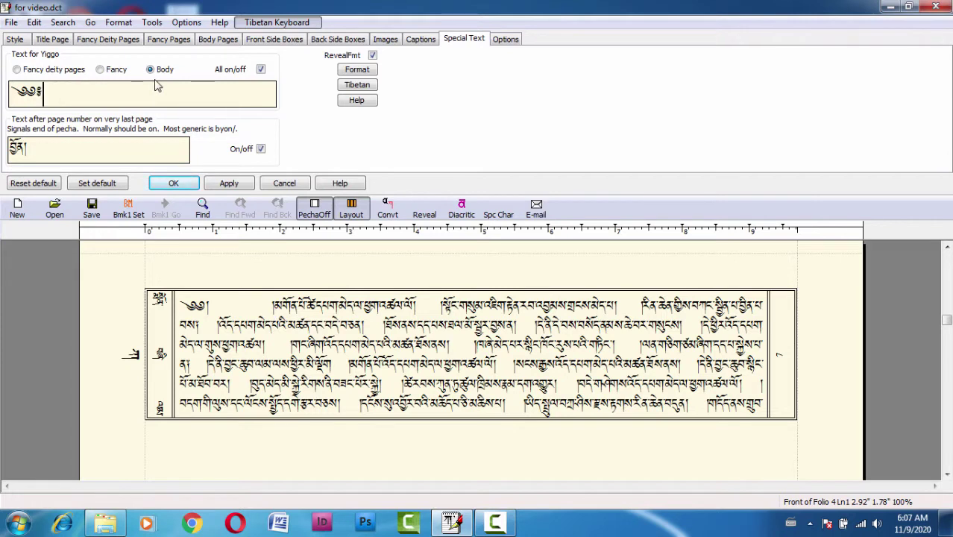
{"action": "left_click", "coordinate": [229, 184]}
Step: Examine the Yiggo and the gap before the first word on the body page at the front of folio 4
{"action": "scroll", "coordinate": [244, 295], "scroll_direction": "up", "scroll_amount": 3}
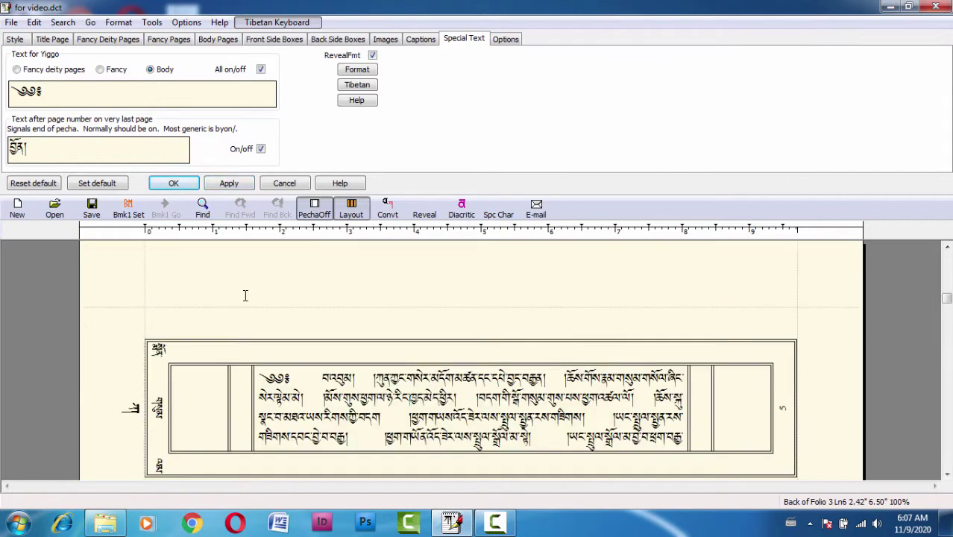
{"action": "scroll", "coordinate": [288, 378], "scroll_direction": "down", "scroll_amount": 5}
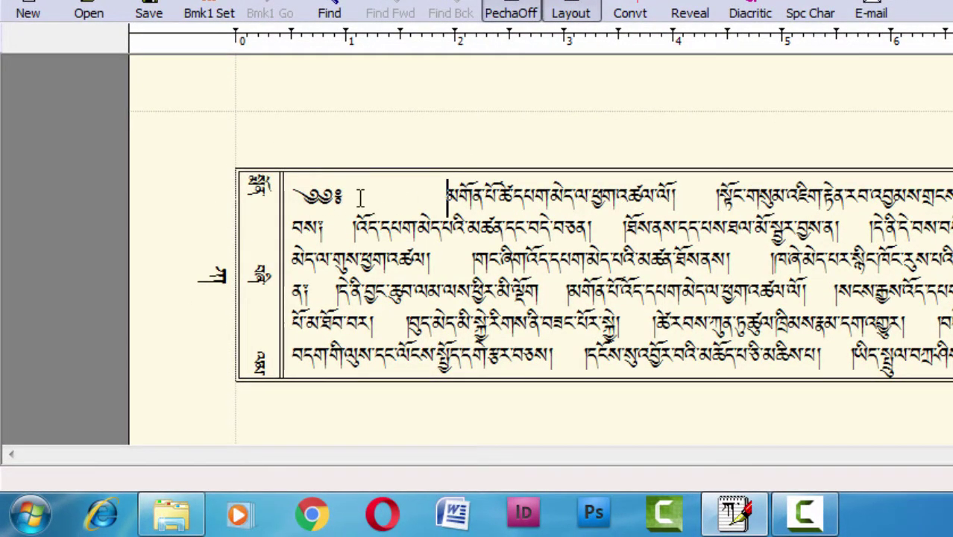
{"action": "left_click", "coordinate": [447, 198]}
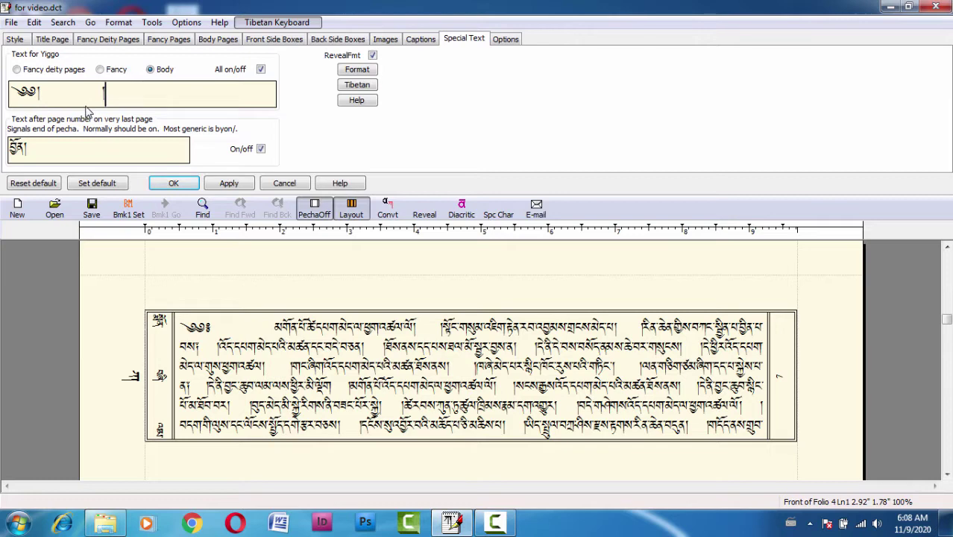
{"action": "scroll", "coordinate": [58, 155], "scroll_direction": "up", "scroll_amount": 2}
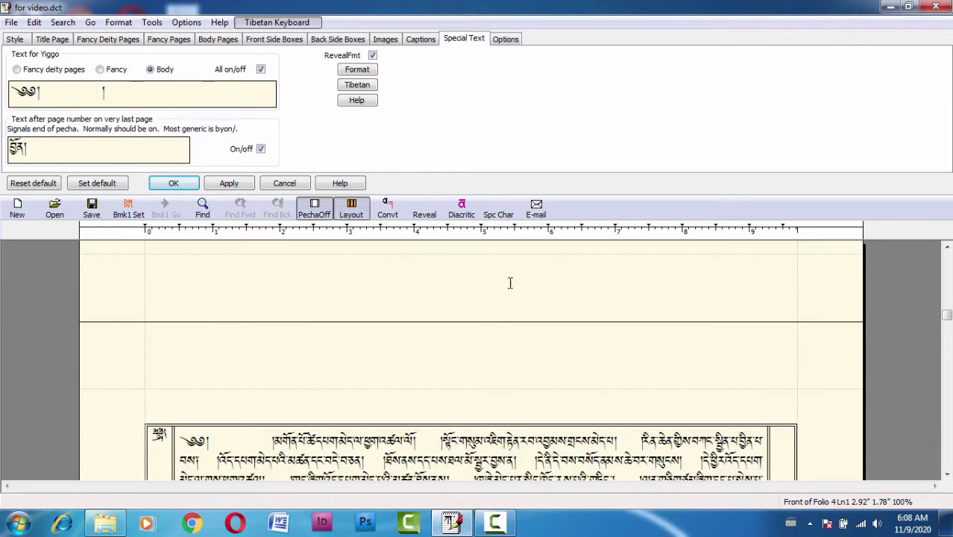
Step: Examine the end-of-pecha text setting for the very last page against the final folios of the document
{"action": "left_click_drag", "start_coordinate": [946, 316], "coordinate": [946, 462]}
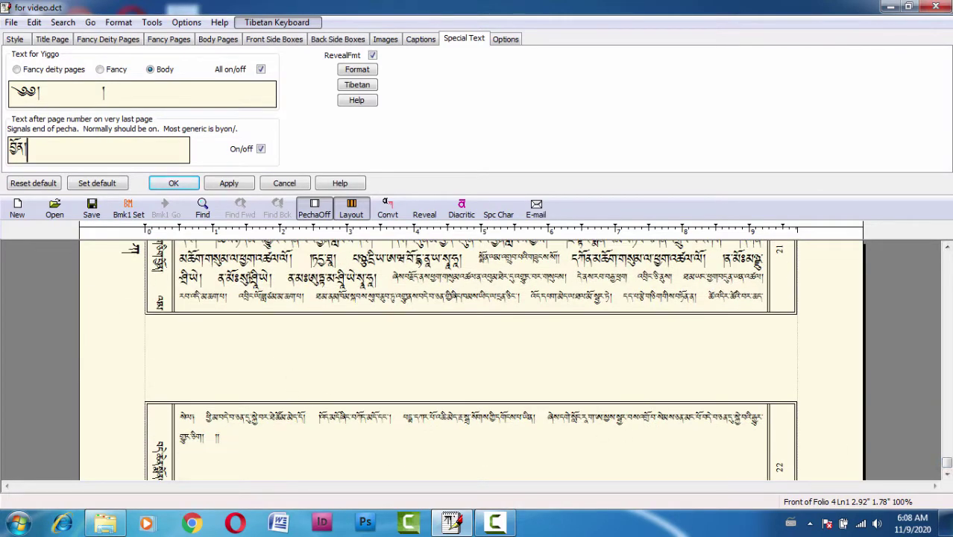
{"action": "left_click", "coordinate": [248, 280]}
{"action": "scroll", "coordinate": [249, 279], "scroll_direction": "up", "scroll_amount": 2}
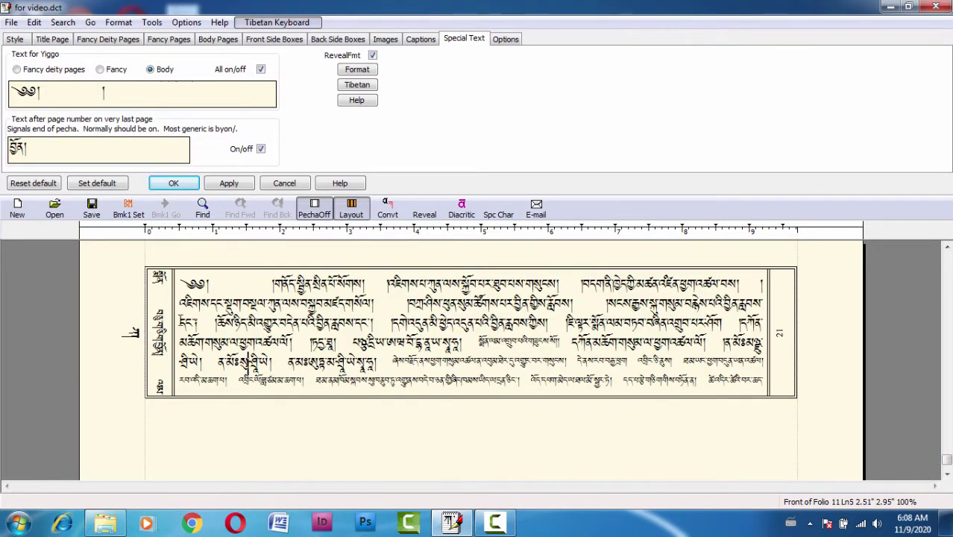
{"action": "left_click", "coordinate": [42, 153]}
{"action": "left_click_drag", "start_coordinate": [37, 153], "coordinate": [6, 152]}
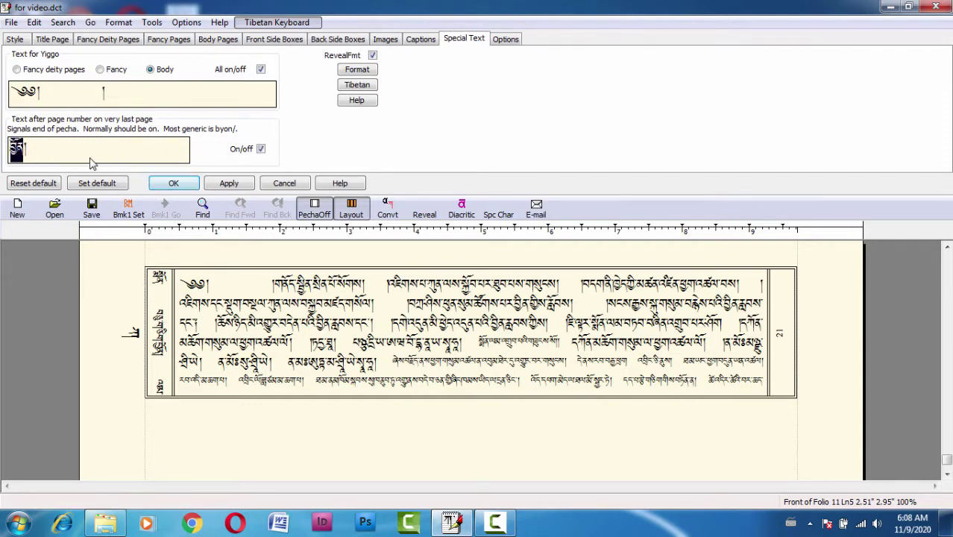
{"action": "left_click", "coordinate": [44, 147]}
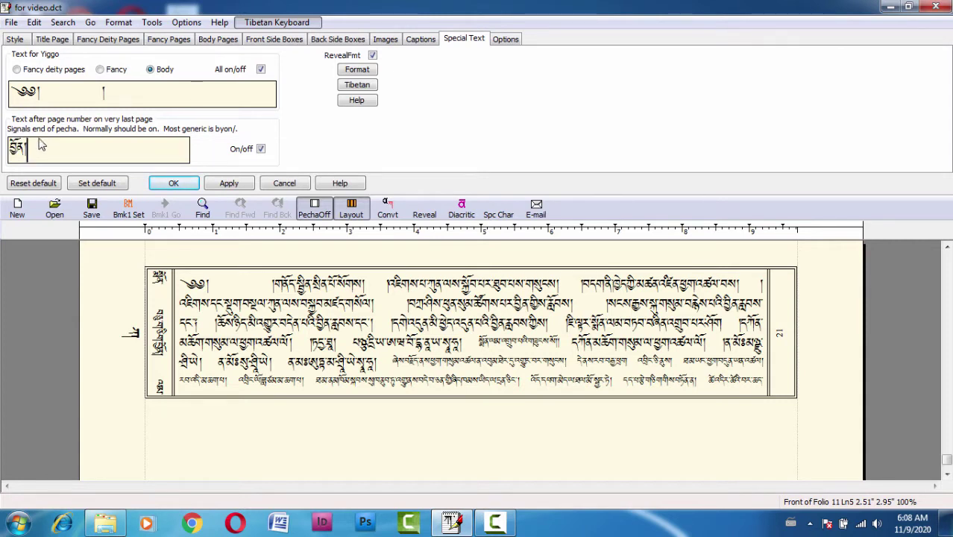
{"action": "left_click_drag", "start_coordinate": [45, 152], "coordinate": [5, 154]}
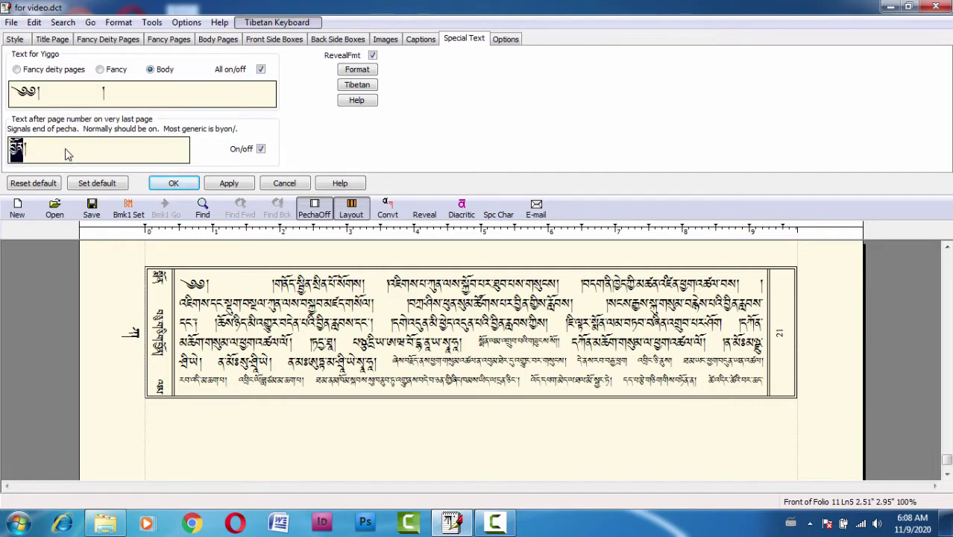
{"action": "left_click", "coordinate": [86, 153]}
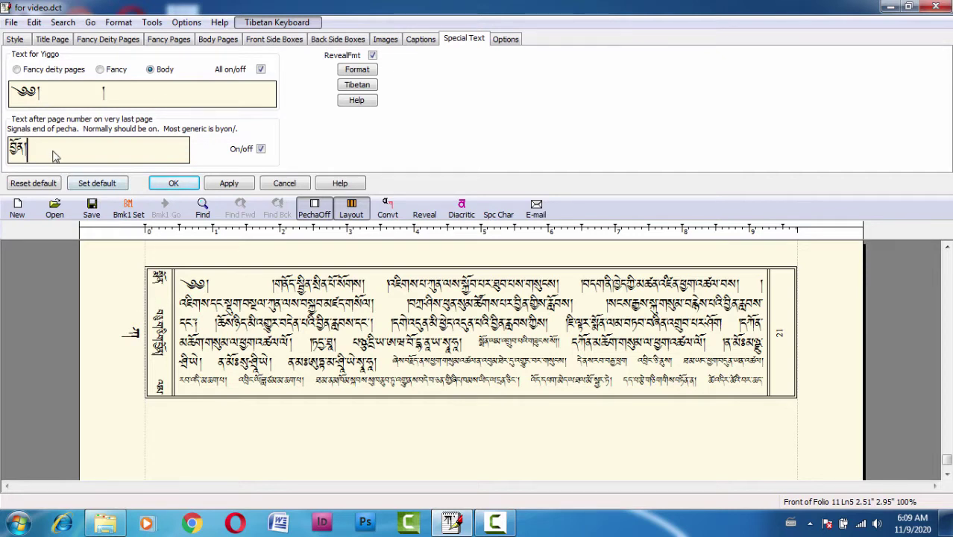
{"action": "double_click", "coordinate": [23, 151]}
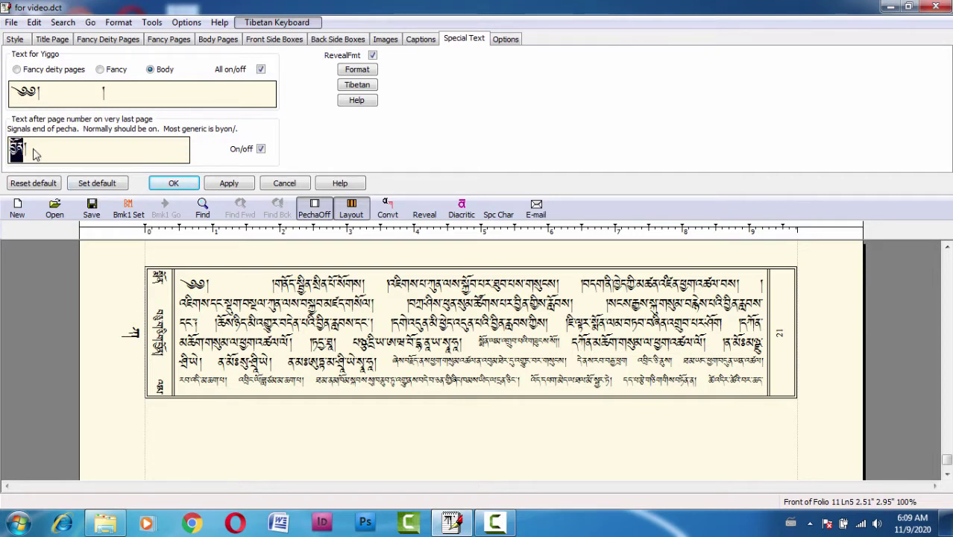
{"action": "left_click", "coordinate": [34, 153]}
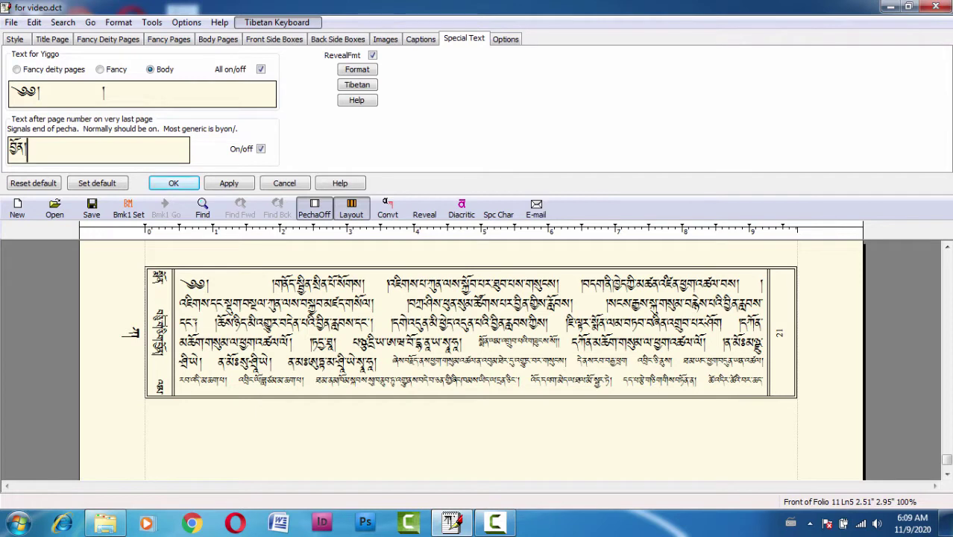
Step: Try turning off the text after the page number on the very last page, and turn it back on
{"action": "left_click", "coordinate": [261, 150]}
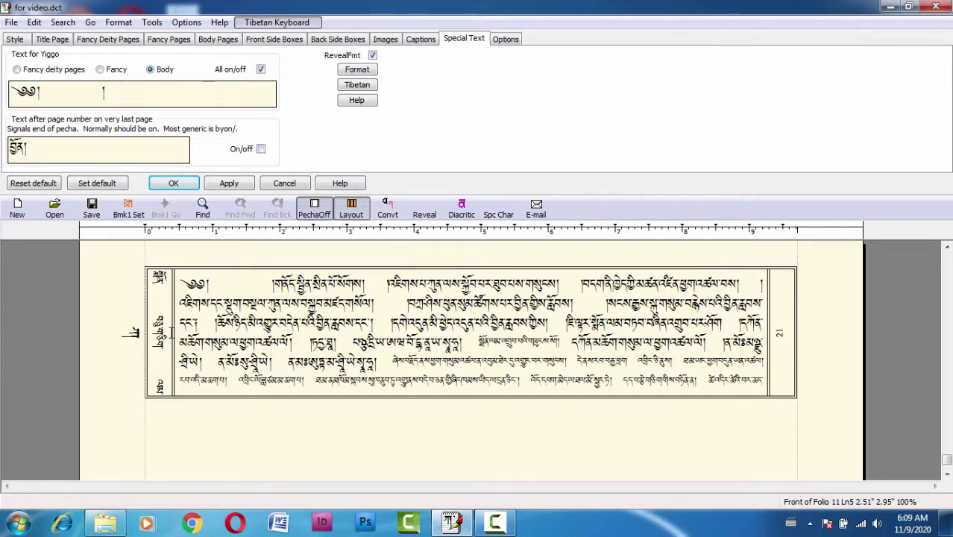
{"action": "double_click", "coordinate": [37, 154]}
{"action": "double_click", "coordinate": [67, 154]}
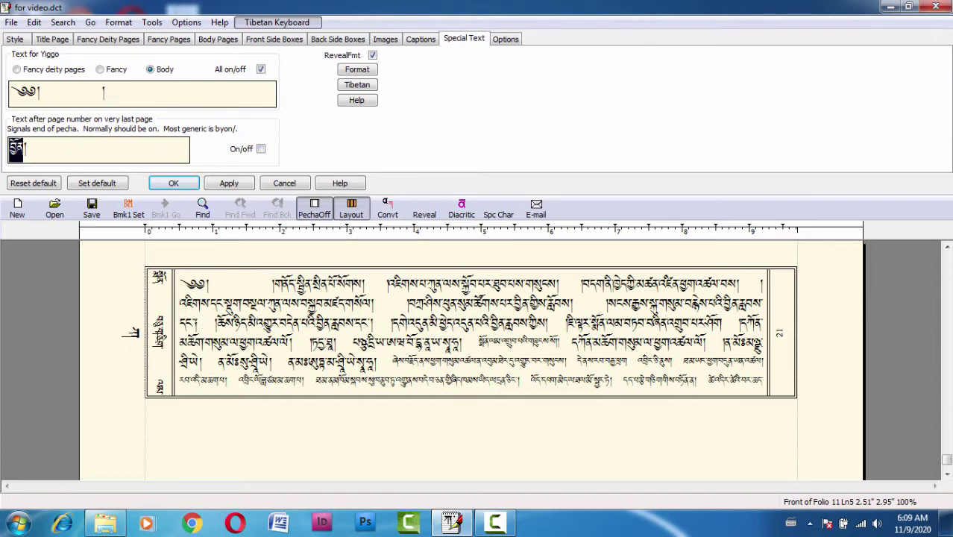
{"action": "left_click", "coordinate": [261, 148]}
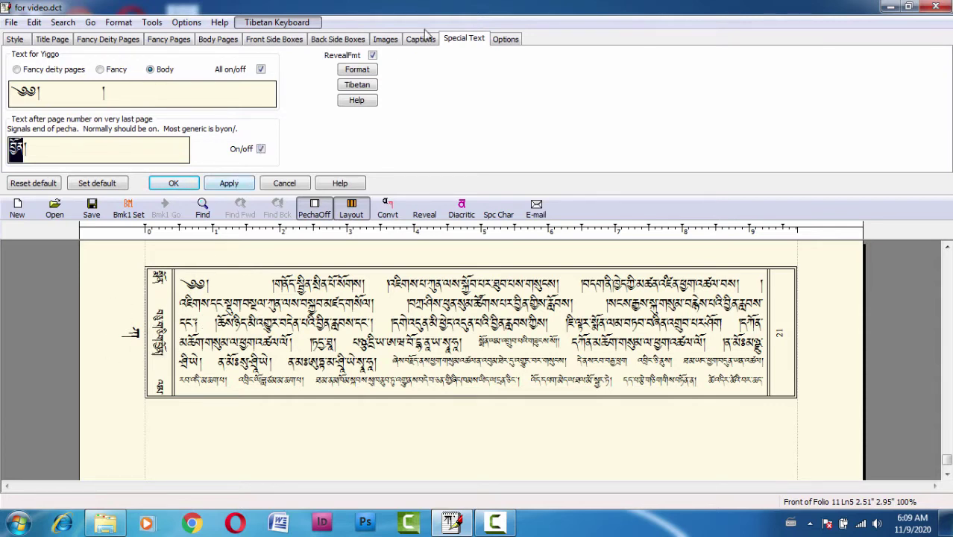
Step: Bring up the pecha layout options and examine how two folio sides share each print page near the document's end
{"action": "left_click", "coordinate": [505, 41]}
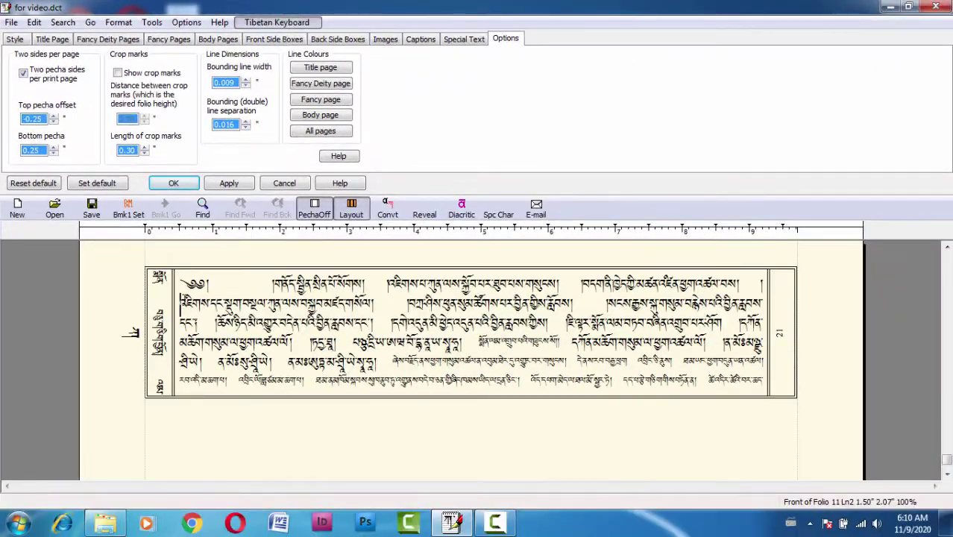
{"action": "scroll", "coordinate": [477, 358], "scroll_direction": "down", "scroll_amount": 2}
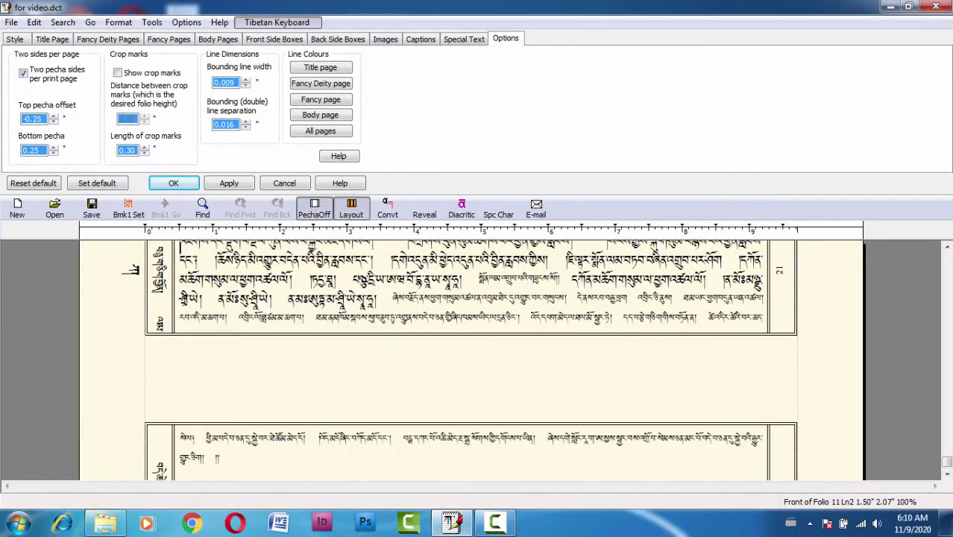
{"action": "scroll", "coordinate": [184, 299], "scroll_direction": "down", "scroll_amount": 1}
{"action": "scroll", "coordinate": [184, 299], "scroll_direction": "up", "scroll_amount": 5}
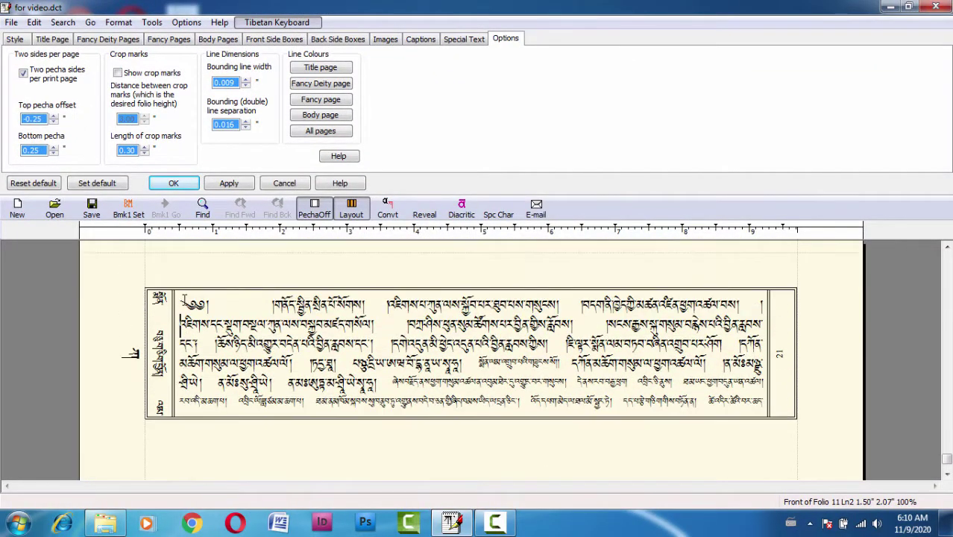
{"action": "scroll", "coordinate": [184, 298], "scroll_direction": "up", "scroll_amount": 5}
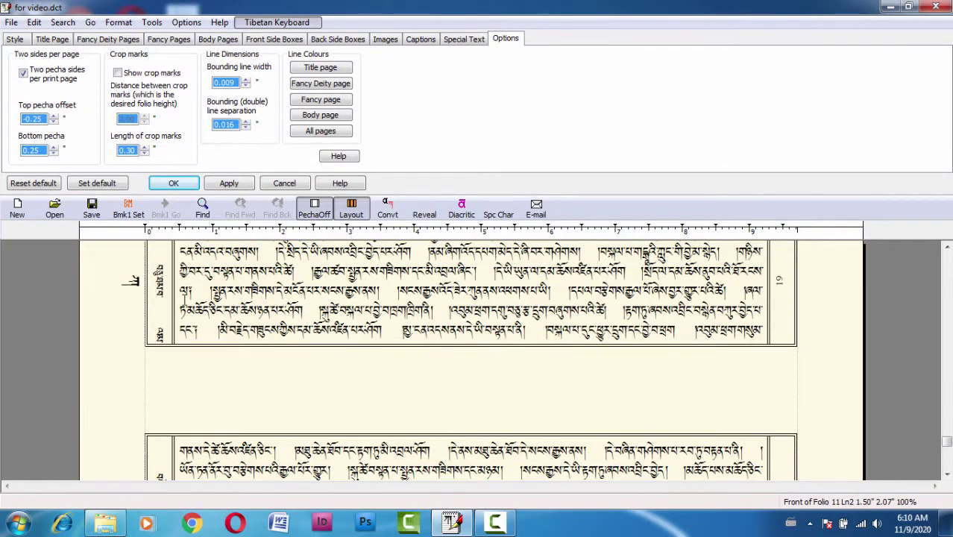
{"action": "scroll", "coordinate": [184, 299], "scroll_direction": "down", "scroll_amount": 1}
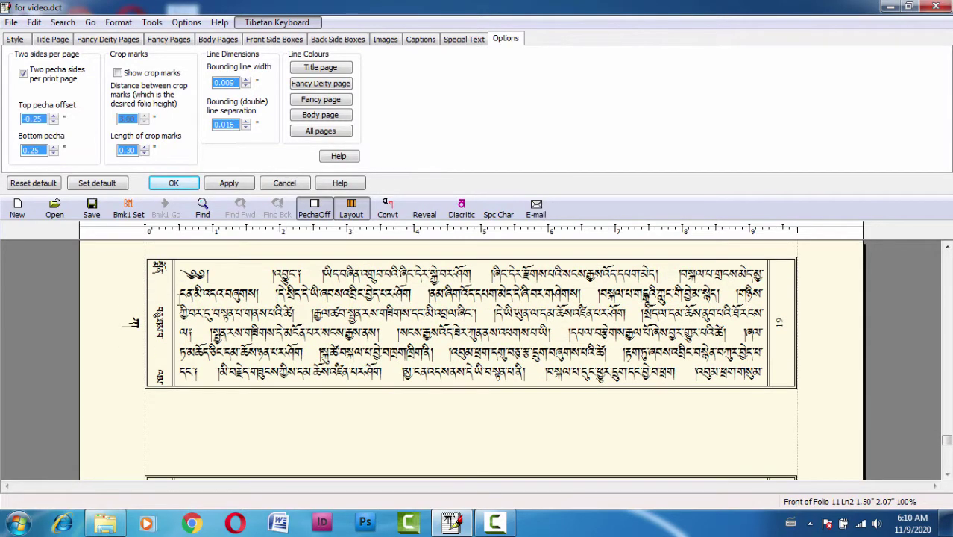
{"action": "left_click", "coordinate": [268, 273]}
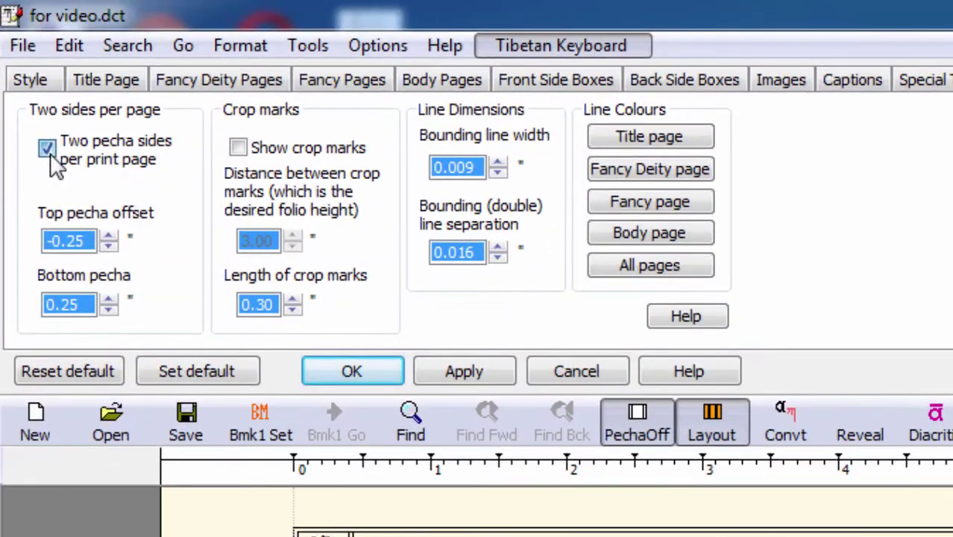
Step: Try printing one pecha side per page, check the folios, and restore two pecha sides per print page
{"action": "left_click", "coordinate": [48, 154]}
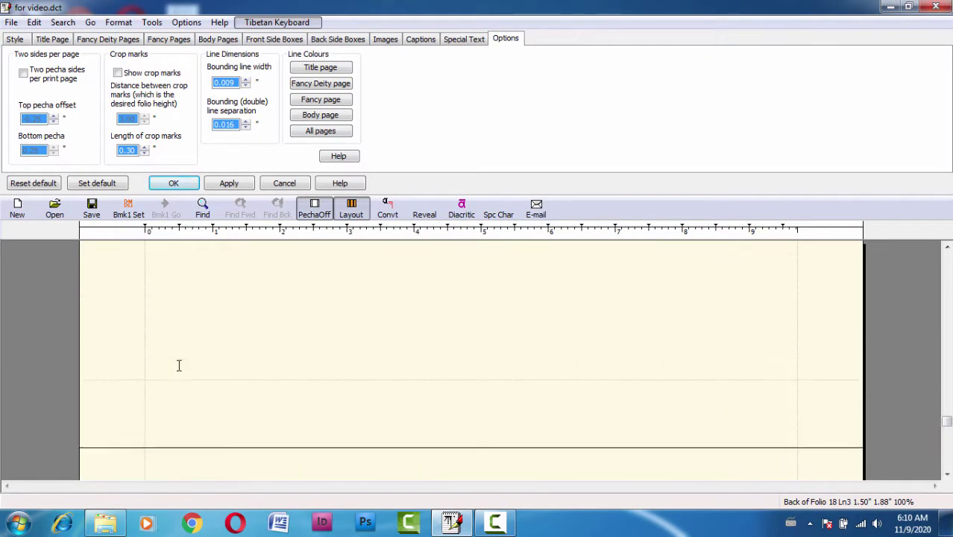
{"action": "scroll", "coordinate": [178, 365], "scroll_direction": "up", "scroll_amount": 2}
{"action": "scroll", "coordinate": [178, 365], "scroll_direction": "up", "scroll_amount": 5}
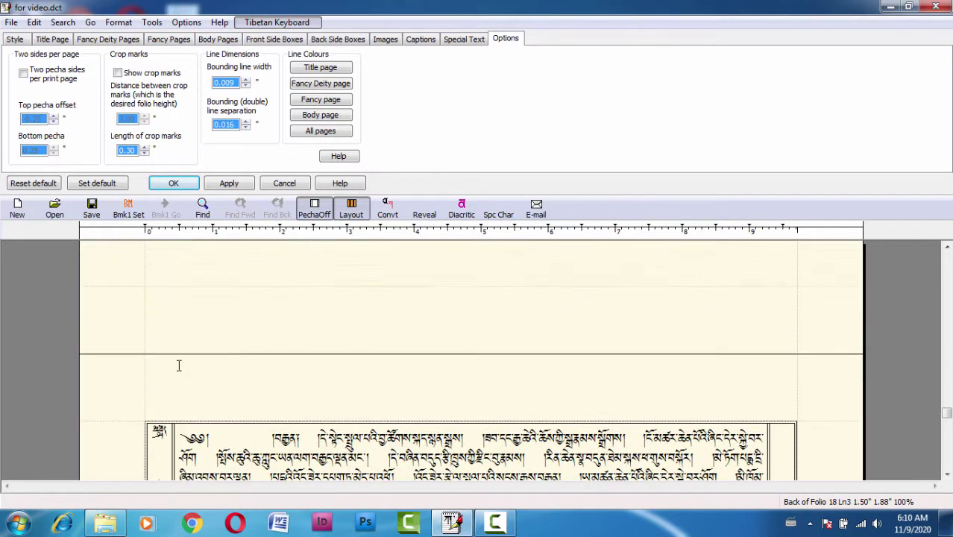
{"action": "scroll", "coordinate": [179, 364], "scroll_direction": "up", "scroll_amount": 3}
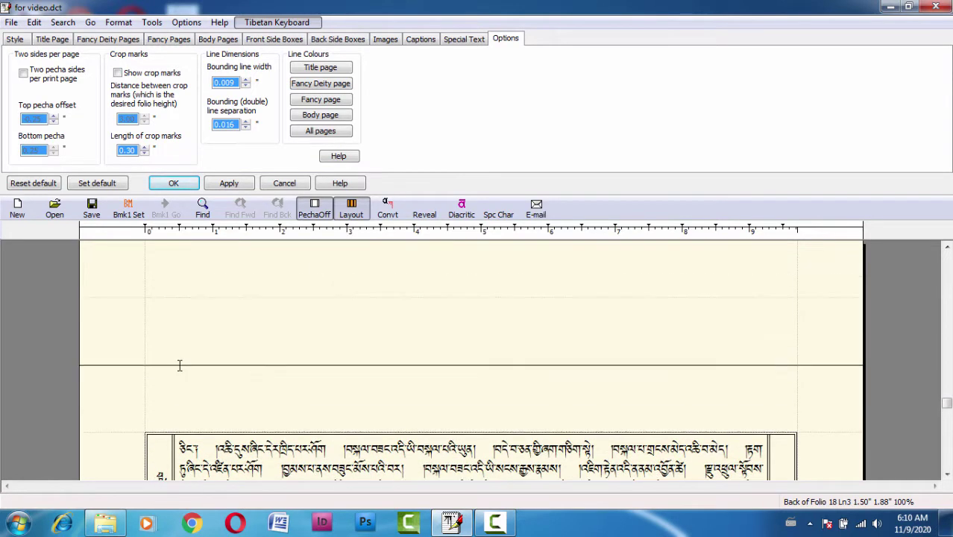
{"action": "left_click", "coordinate": [23, 74]}
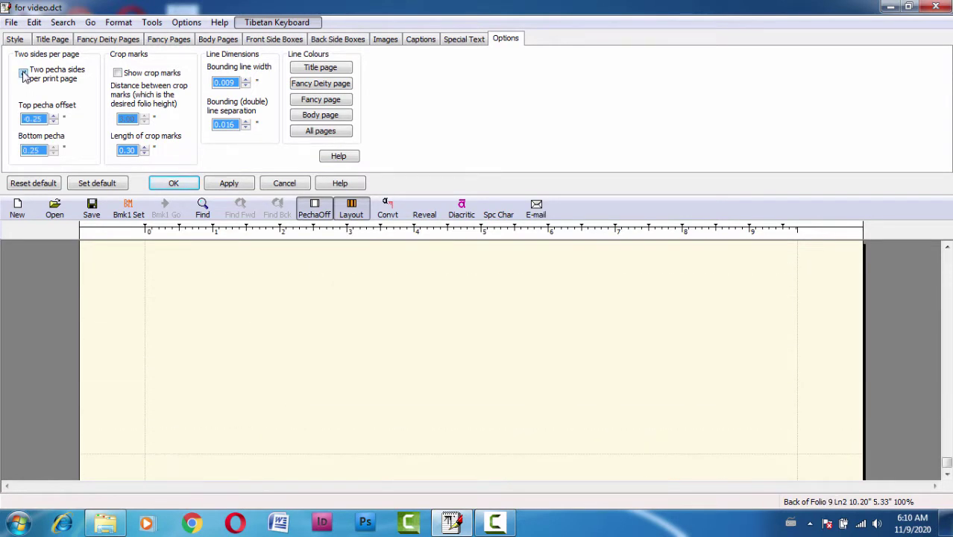
{"action": "left_click", "coordinate": [211, 321]}
{"action": "scroll", "coordinate": [211, 320], "scroll_direction": "up", "scroll_amount": 1}
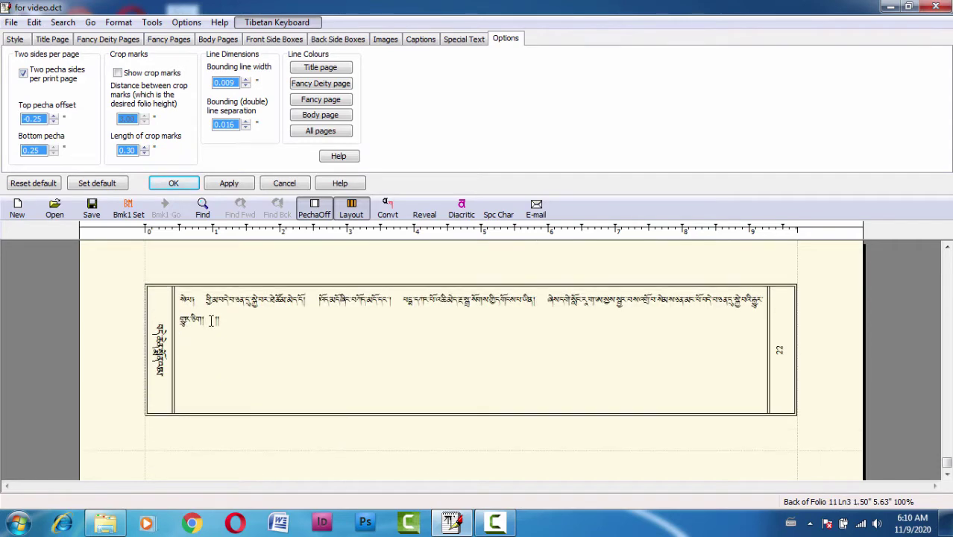
Step: Set the top pecha offset to -0.39" while viewing the front of folio 11
{"action": "scroll", "coordinate": [211, 321], "scroll_direction": "up", "scroll_amount": 3}
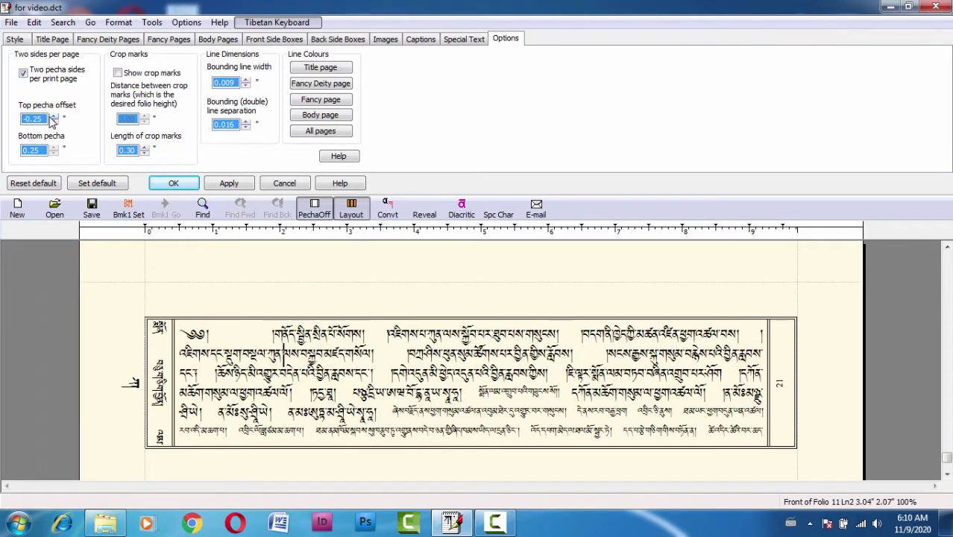
{"action": "left_click", "coordinate": [54, 123]}
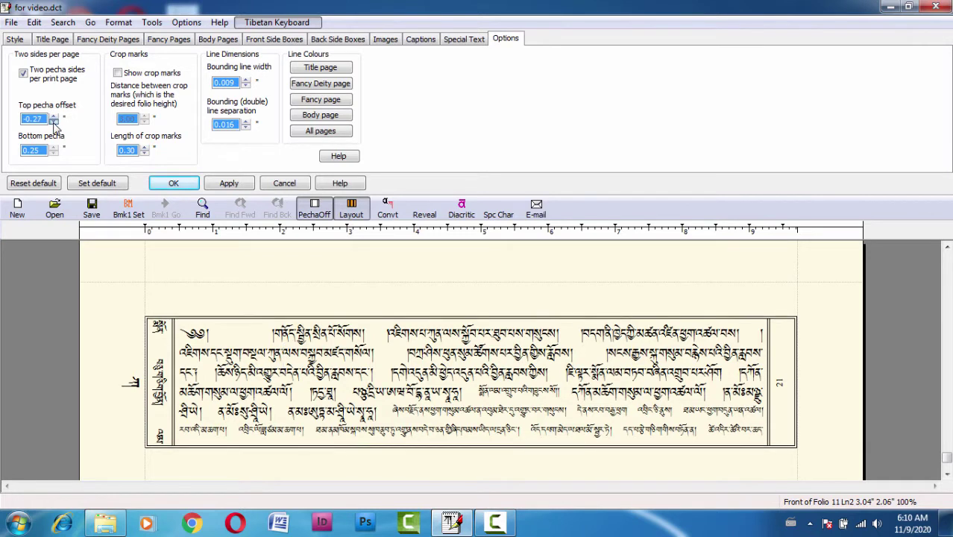
{"action": "left_click", "coordinate": [54, 123]}
{"action": "left_click", "coordinate": [53, 123]}
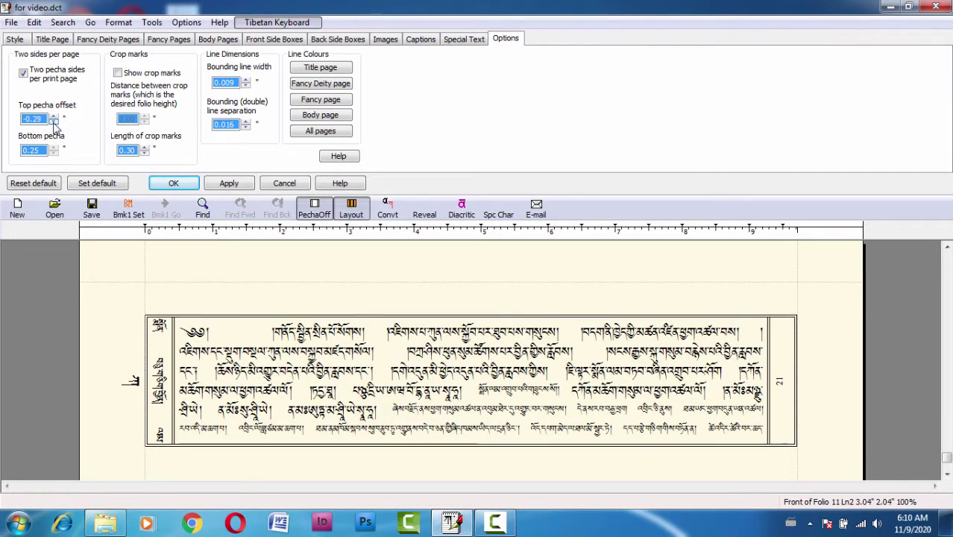
{"action": "left_click", "coordinate": [53, 123]}
{"action": "left_click", "coordinate": [53, 123]}
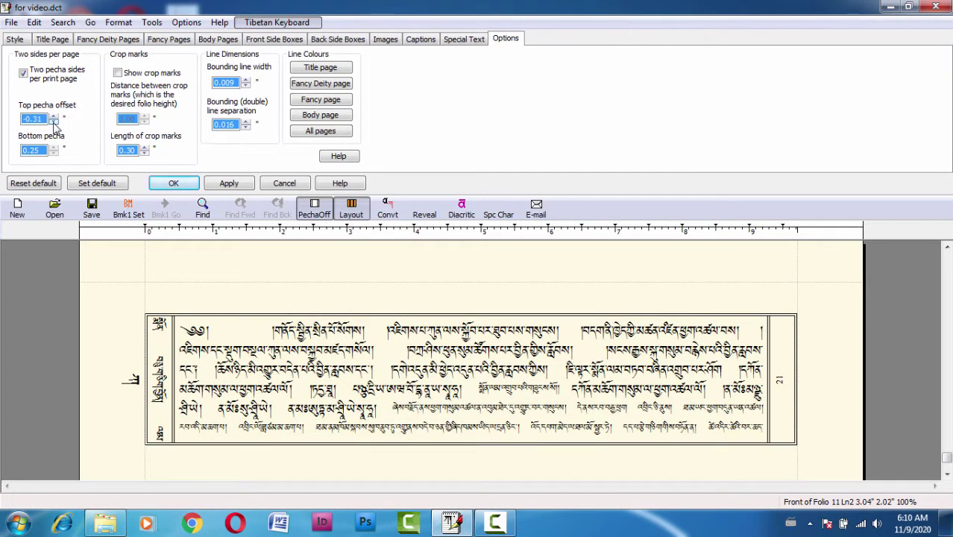
{"action": "key", "text": "Up"}
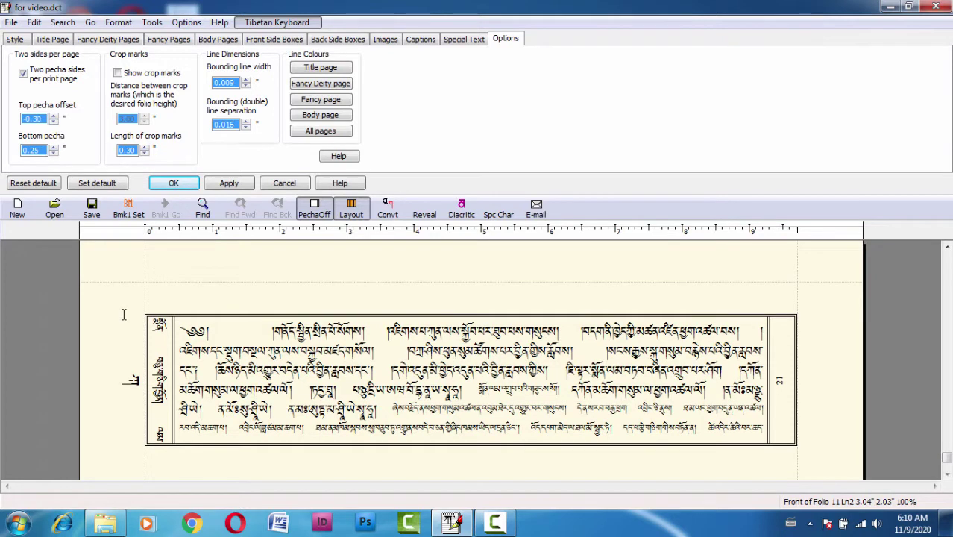
{"action": "left_click", "coordinate": [53, 123]}
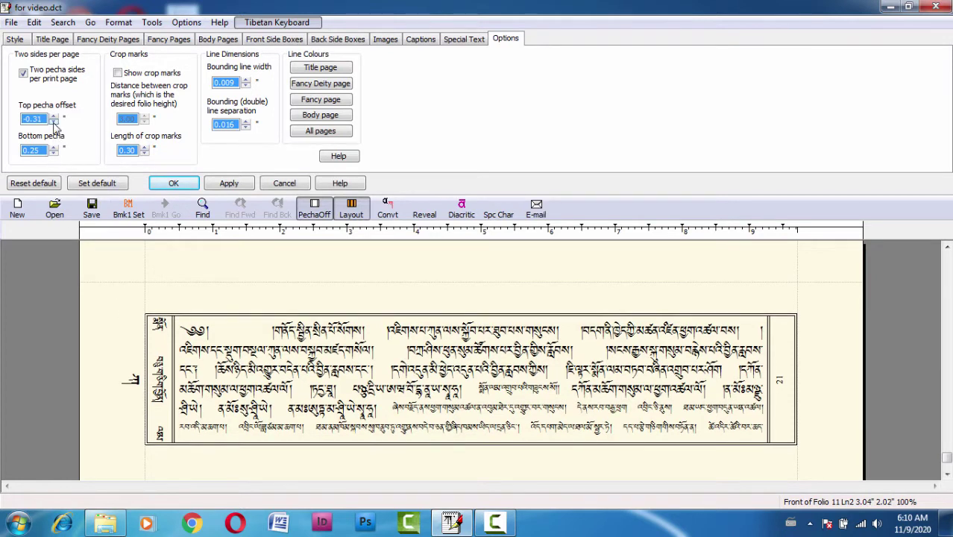
{"action": "left_click", "coordinate": [53, 123]}
{"action": "left_click", "coordinate": [54, 123]}
{"action": "left_click", "coordinate": [54, 123]}
{"action": "left_click", "coordinate": [54, 123]}
{"action": "left_click", "coordinate": [54, 123]}
{"action": "left_click", "coordinate": [53, 123]}
{"action": "left_click", "coordinate": [54, 123]}
{"action": "left_click", "coordinate": [54, 123]}
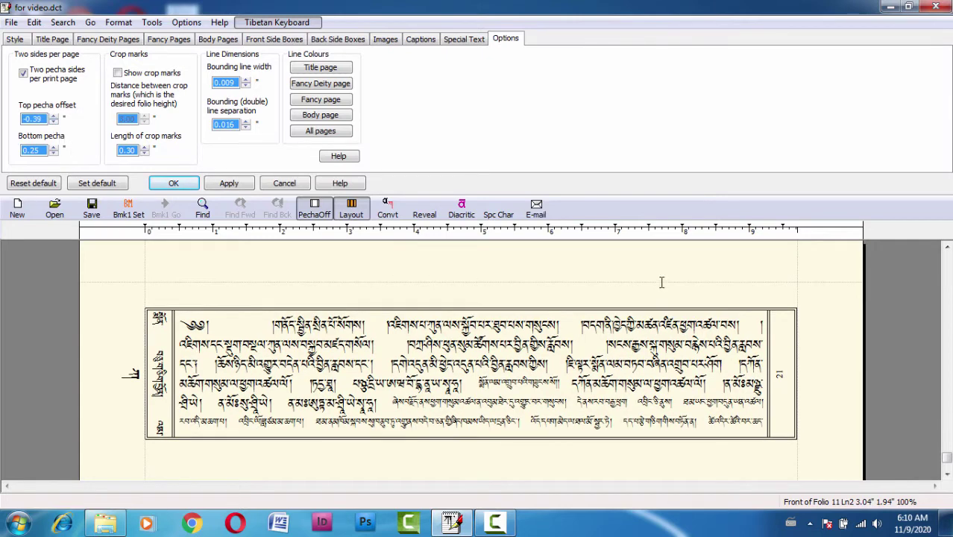
Step: Check the spacing between the two sides of folio 11, and set the bottom pecha offset to 0.38" on folio 10's back
{"action": "scroll", "coordinate": [671, 389], "scroll_direction": "down", "scroll_amount": 3}
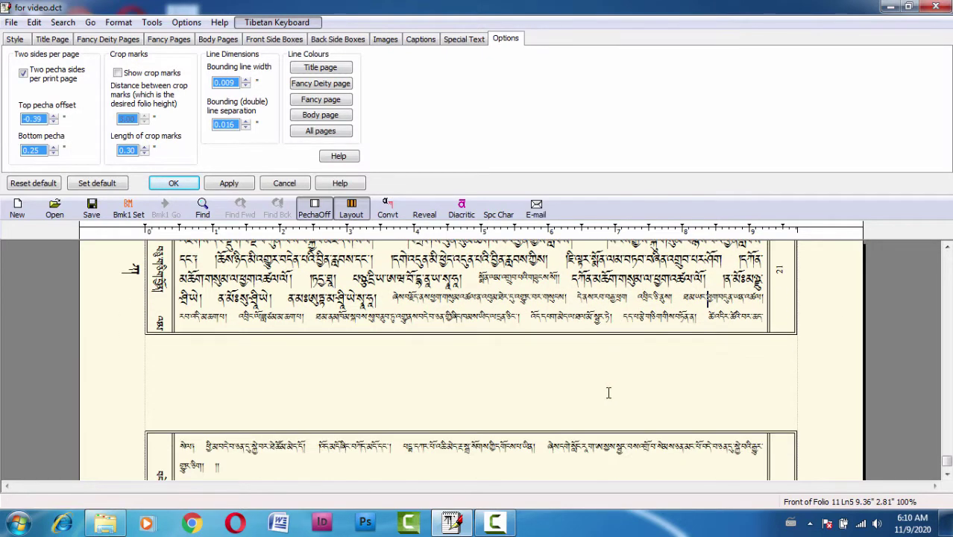
{"action": "left_click", "coordinate": [282, 415]}
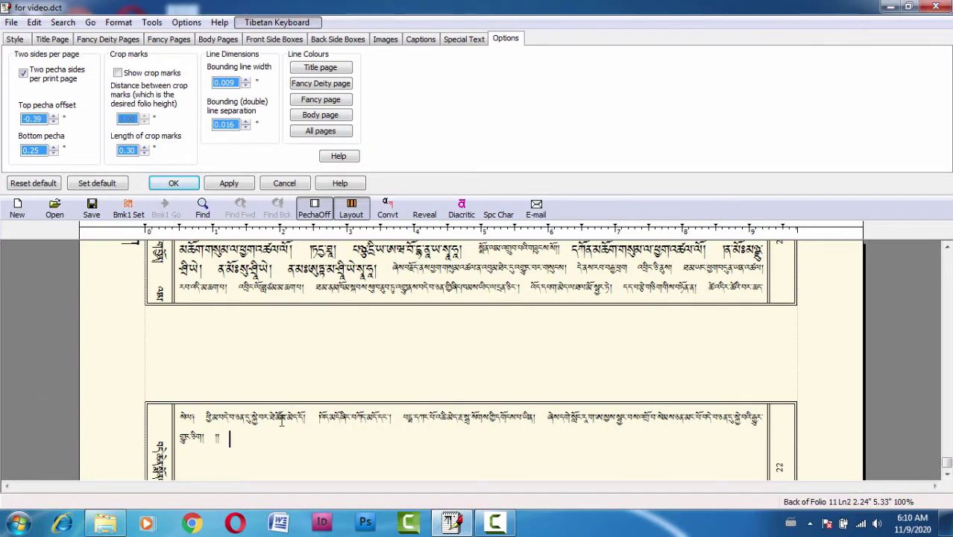
{"action": "scroll", "coordinate": [279, 411], "scroll_direction": "up", "scroll_amount": 7}
{"action": "scroll", "coordinate": [273, 384], "scroll_direction": "up", "scroll_amount": 10}
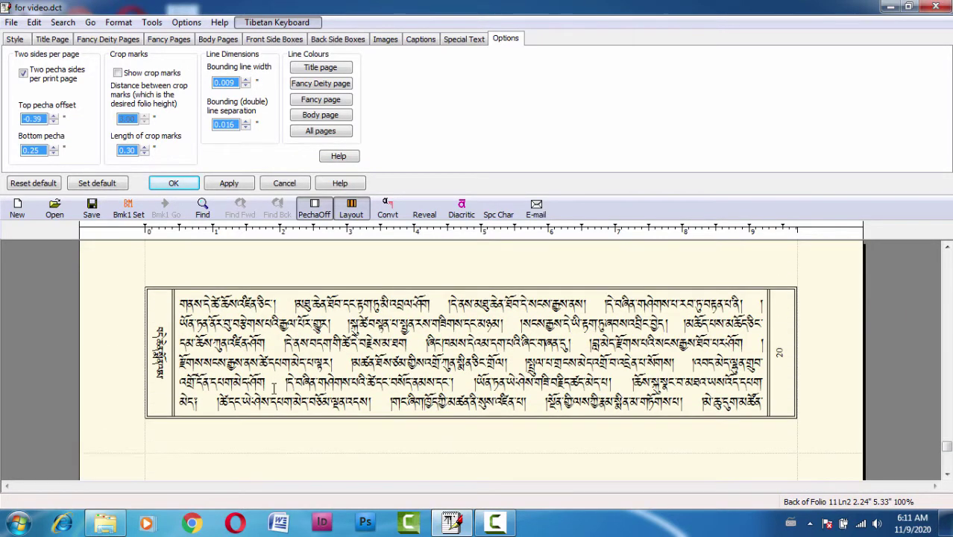
{"action": "left_click", "coordinate": [53, 146]}
{"action": "left_click", "coordinate": [55, 147]}
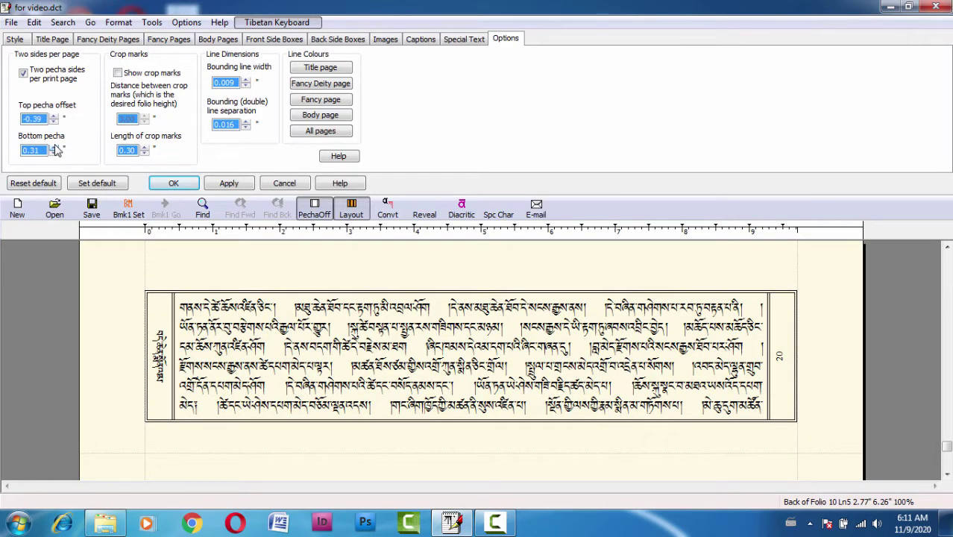
{"action": "left_click", "coordinate": [54, 147]}
{"action": "left_click", "coordinate": [55, 147]}
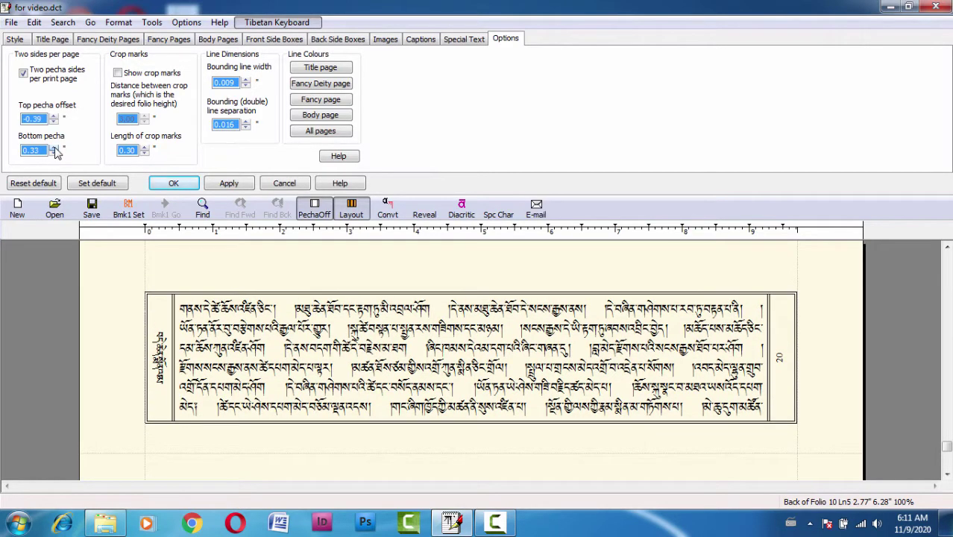
{"action": "left_click", "coordinate": [55, 148]}
{"action": "left_click", "coordinate": [54, 148]}
{"action": "left_click", "coordinate": [55, 147]}
{"action": "left_click", "coordinate": [55, 148]}
{"action": "left_click", "coordinate": [54, 147]}
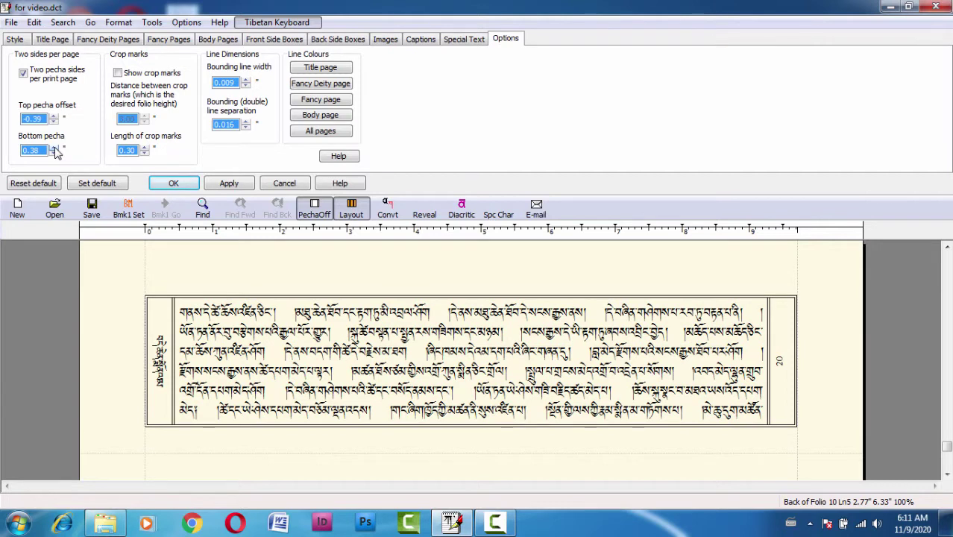
Step: Set the bottom pecha offset to 0.25" and the top pecha offset to -0.25"
{"action": "left_click", "coordinate": [55, 153]}
{"action": "left_click", "coordinate": [55, 153]}
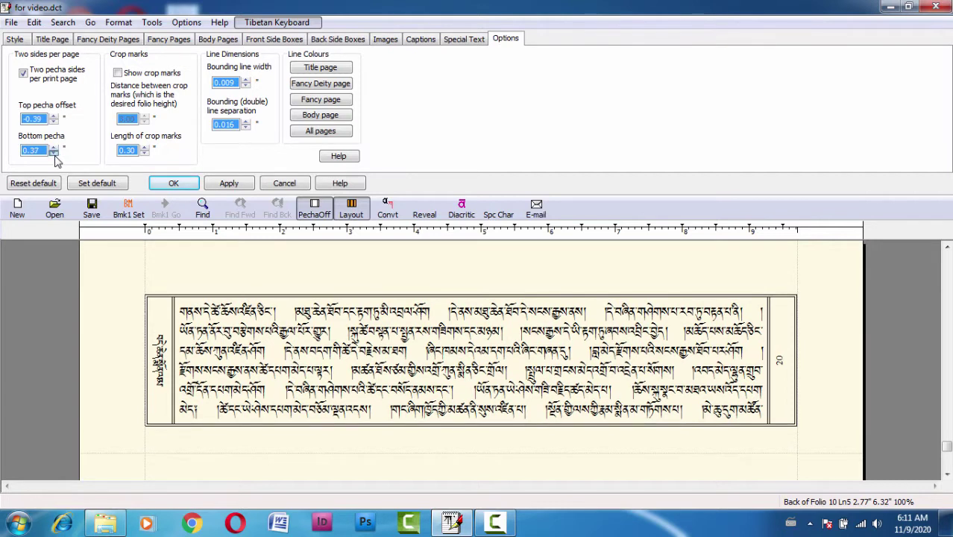
{"action": "left_click", "coordinate": [55, 154]}
{"action": "left_click", "coordinate": [54, 154]}
{"action": "left_click", "coordinate": [55, 154]}
{"action": "left_click", "coordinate": [55, 153]}
{"action": "left_click", "coordinate": [55, 154]}
{"action": "left_click", "coordinate": [55, 153]}
{"action": "left_click", "coordinate": [55, 154]}
{"action": "left_click", "coordinate": [55, 154]}
{"action": "left_click", "coordinate": [55, 154]}
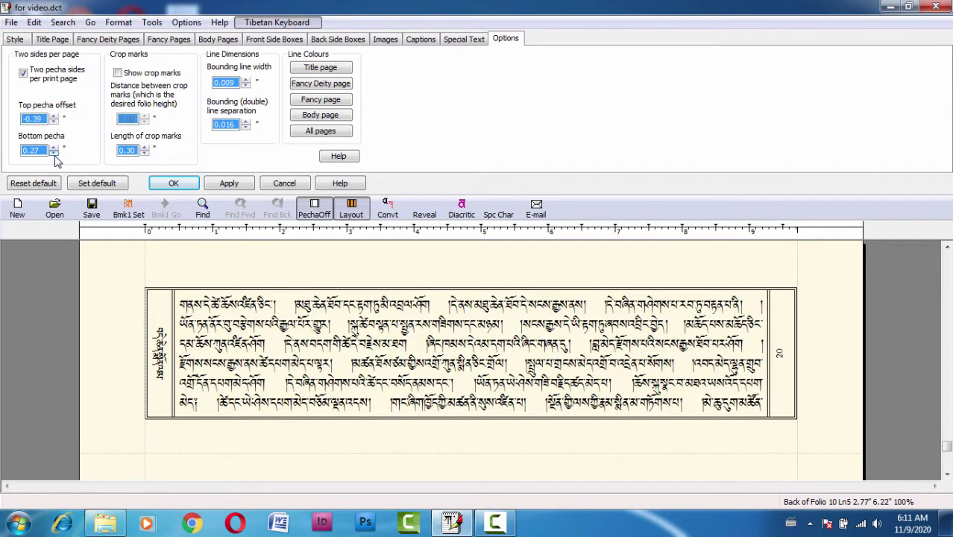
{"action": "left_click", "coordinate": [54, 153]}
{"action": "left_click", "coordinate": [54, 154]}
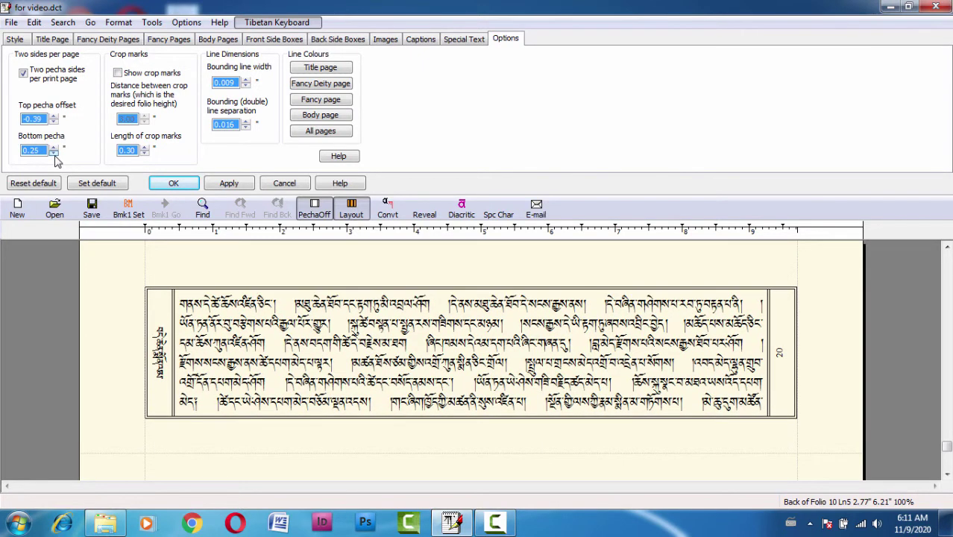
{"action": "left_click", "coordinate": [54, 117]}
{"action": "scroll", "coordinate": [231, 330], "scroll_direction": "up", "scroll_amount": 2}
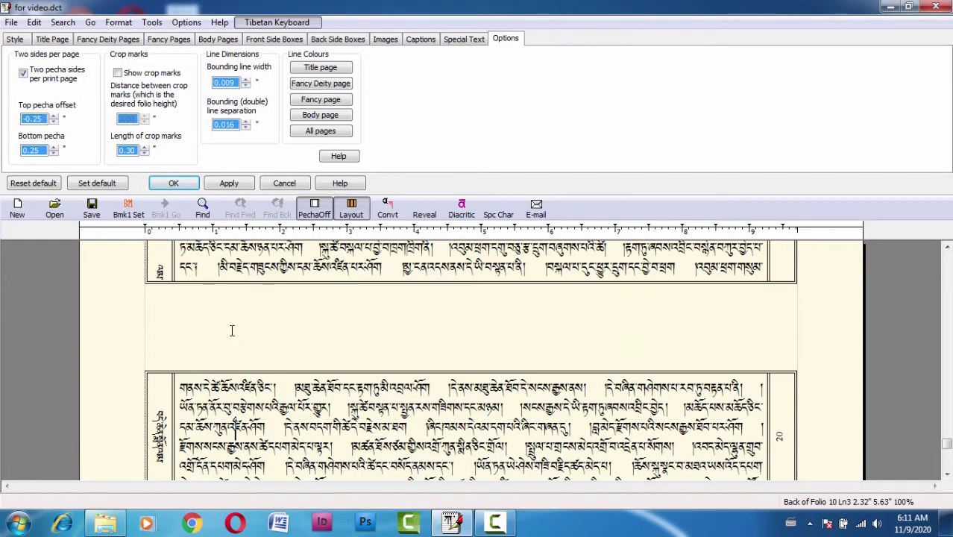
Step: Show crop marks on the print pages and check them in the gap between the two pecha sides
{"action": "scroll", "coordinate": [230, 330], "scroll_direction": "up", "scroll_amount": 1}
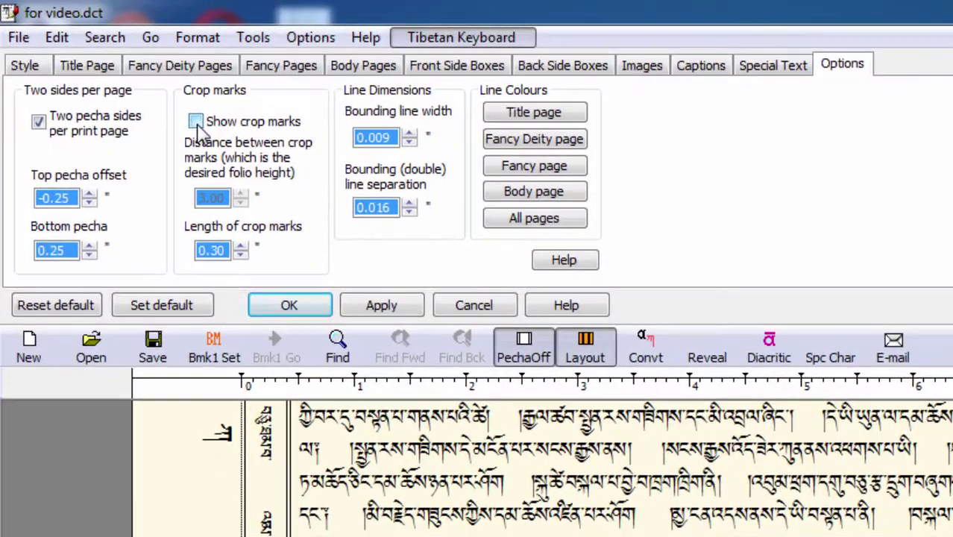
{"action": "left_click", "coordinate": [196, 122]}
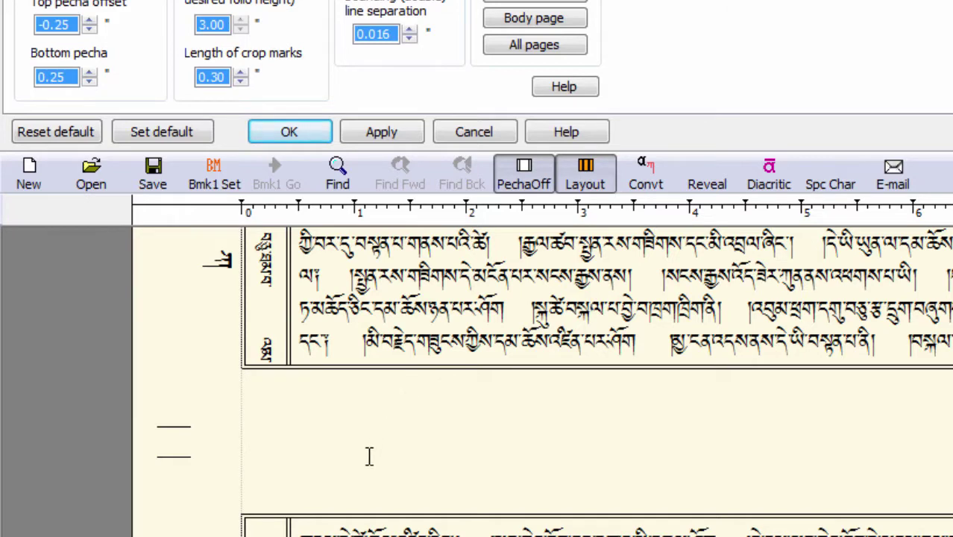
{"action": "scroll", "coordinate": [368, 453], "scroll_direction": "down", "scroll_amount": 2}
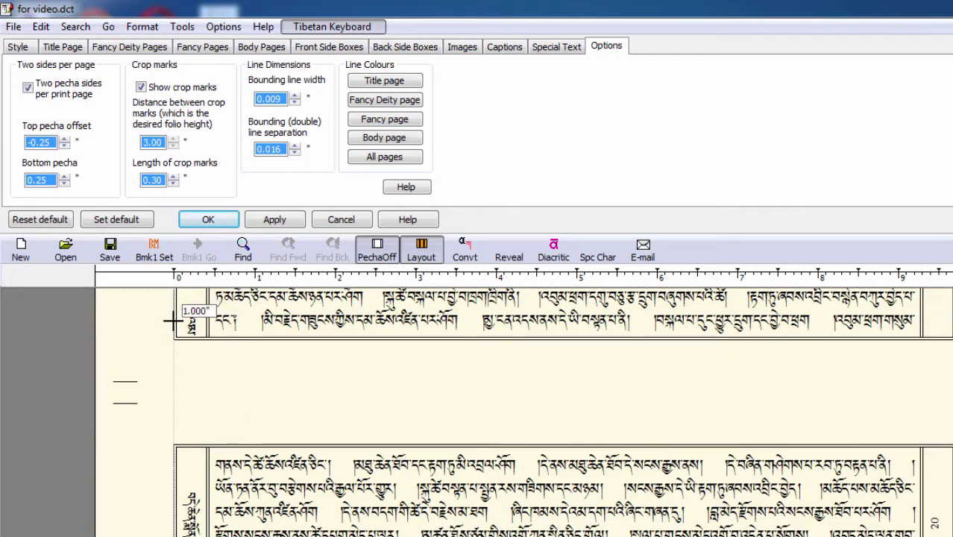
Step: Try a larger distance between the crop marks and restore it to 3.00"
{"action": "left_click", "coordinate": [173, 140]}
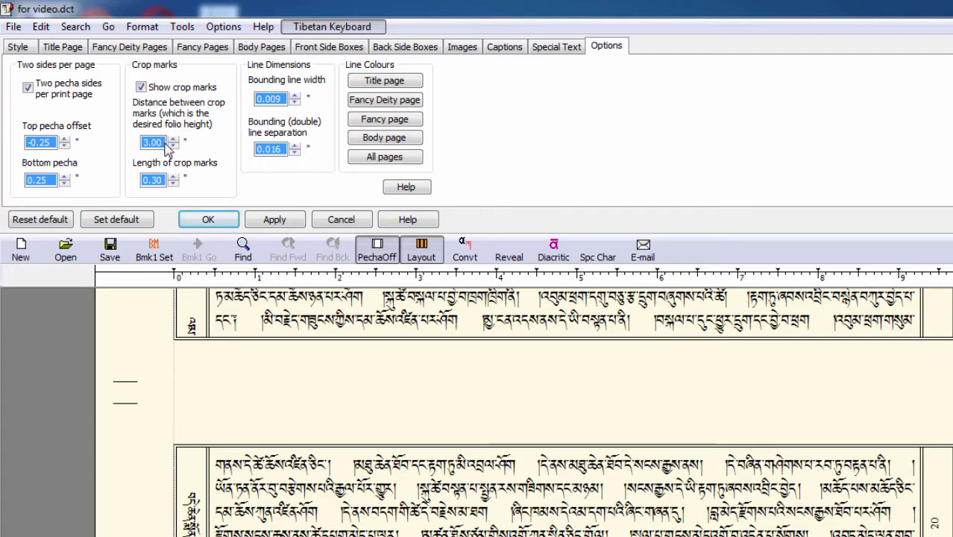
{"action": "left_click", "coordinate": [173, 140]}
{"action": "left_click", "coordinate": [173, 140]}
{"action": "left_click", "coordinate": [173, 140]}
{"action": "left_click", "coordinate": [173, 139]}
{"action": "left_click", "coordinate": [173, 139]}
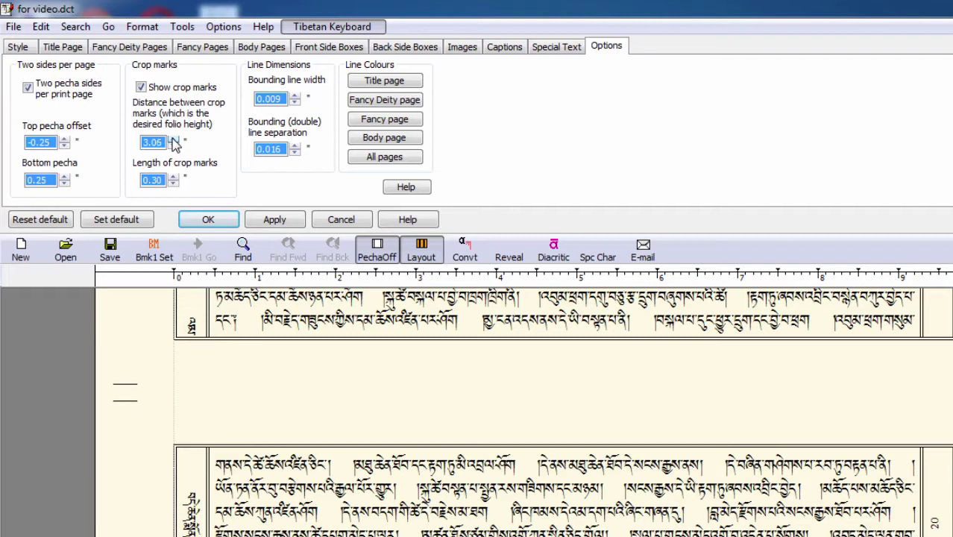
{"action": "left_click", "coordinate": [173, 139]}
{"action": "left_click", "coordinate": [173, 139]}
{"action": "left_click", "coordinate": [173, 140]}
{"action": "left_click", "coordinate": [173, 140]}
{"action": "left_click", "coordinate": [173, 140]}
{"action": "left_click", "coordinate": [173, 146]}
{"action": "left_click", "coordinate": [173, 145]}
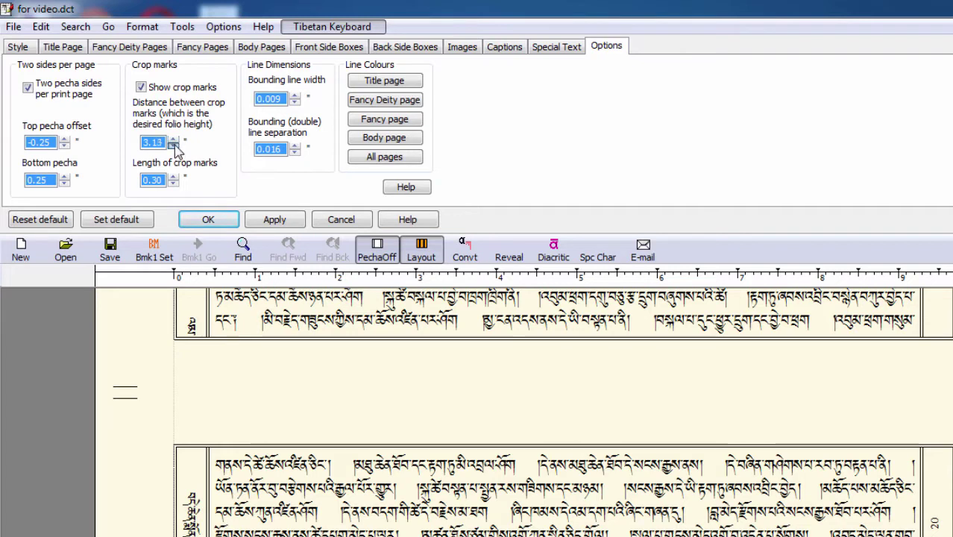
{"action": "left_click", "coordinate": [173, 145]}
{"action": "left_click", "coordinate": [173, 145]}
{"action": "left_click", "coordinate": [173, 145]}
{"action": "left_click", "coordinate": [173, 145]}
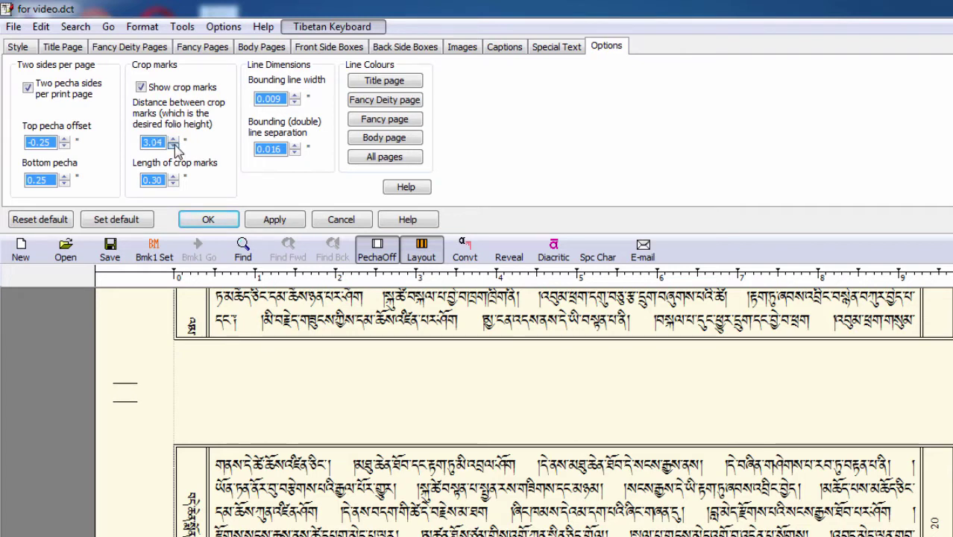
{"action": "left_click", "coordinate": [173, 146]}
{"action": "left_click", "coordinate": [173, 145]}
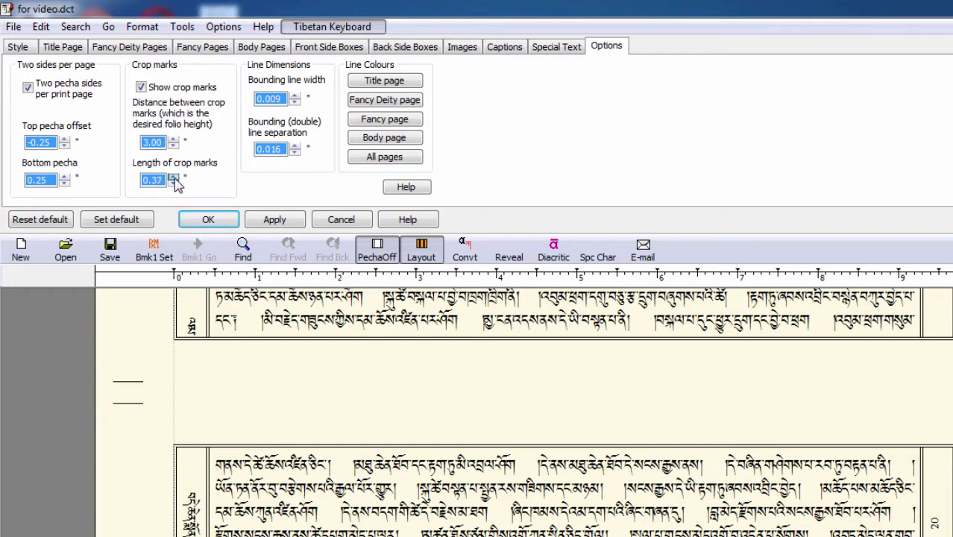
Step: Try lengthening the crop marks to 0.86" and restore their length to 0.30"
{"action": "left_click", "coordinate": [174, 178]}
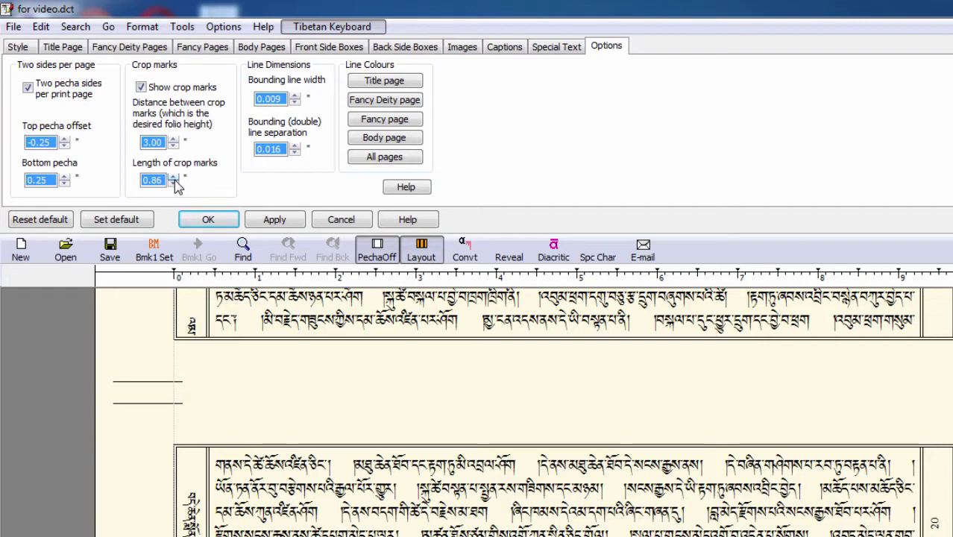
{"action": "left_click", "coordinate": [175, 184]}
{"action": "left_click", "coordinate": [173, 184]}
{"action": "left_click", "coordinate": [175, 183]}
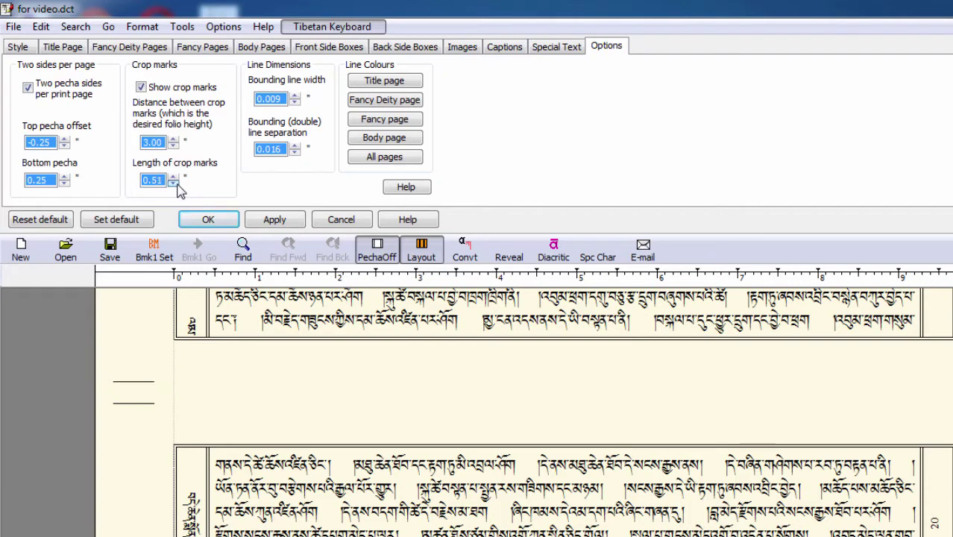
{"action": "left_click", "coordinate": [174, 184]}
{"action": "left_click", "coordinate": [174, 184]}
{"action": "left_click", "coordinate": [173, 183]}
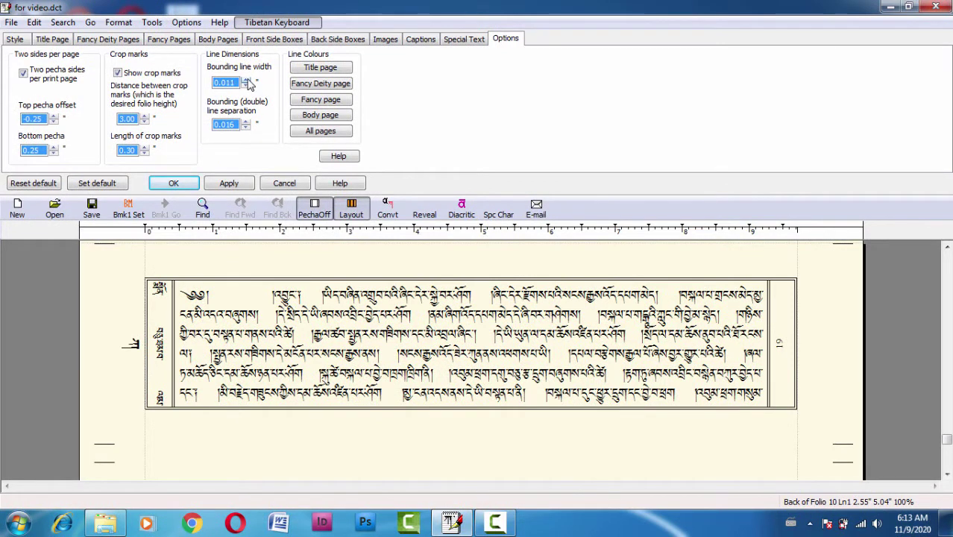
Step: Try a bounding line width of 0.017" and restore it to 0.009"
{"action": "left_click", "coordinate": [246, 81]}
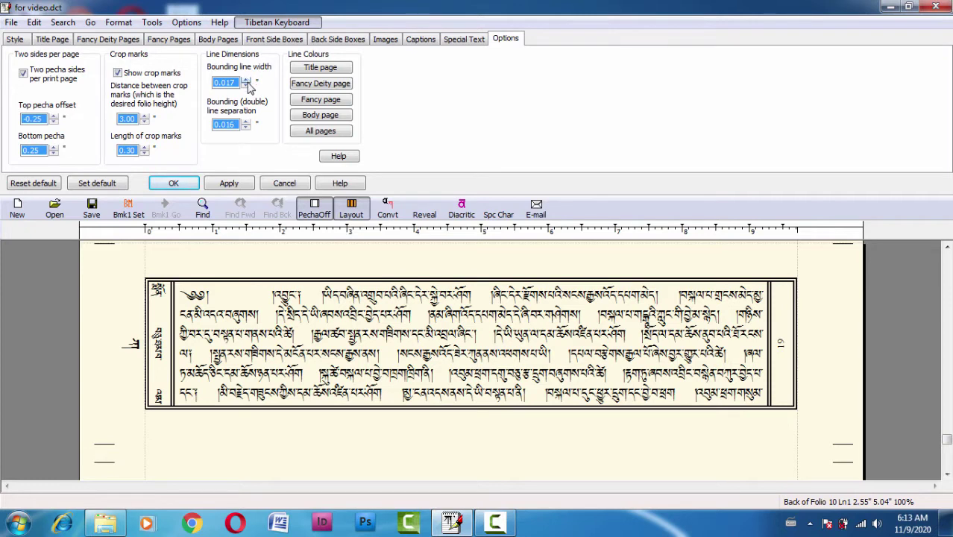
{"action": "left_click", "coordinate": [246, 84]}
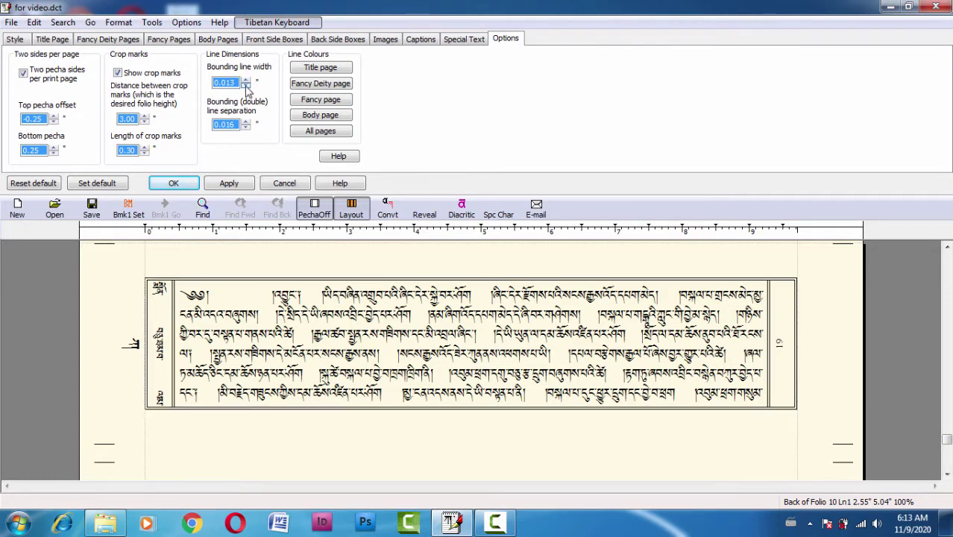
{"action": "left_click", "coordinate": [246, 85]}
{"action": "left_click", "coordinate": [246, 84]}
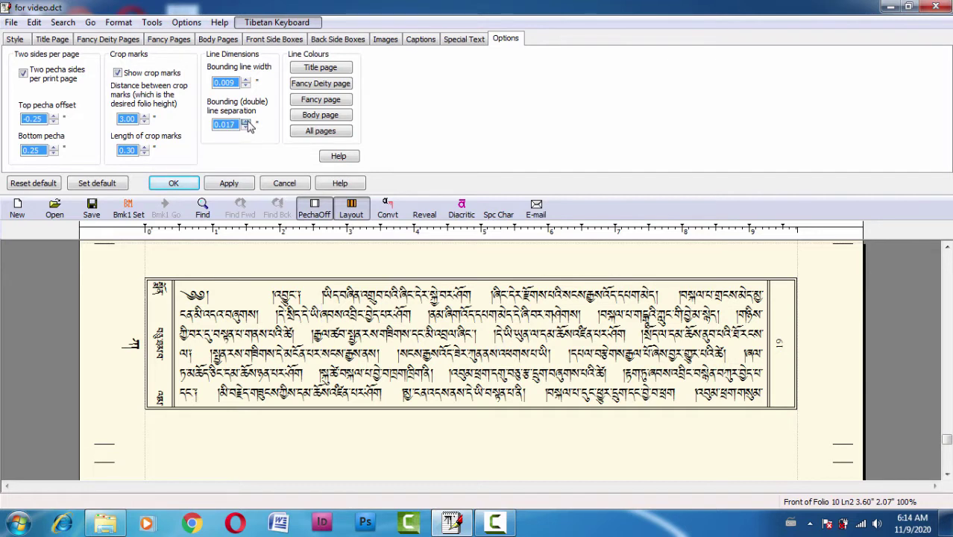
Step: Try bounding double line separations of 0.051" and 0.007", and restore the separation to 0.016"
{"action": "left_click", "coordinate": [247, 123]}
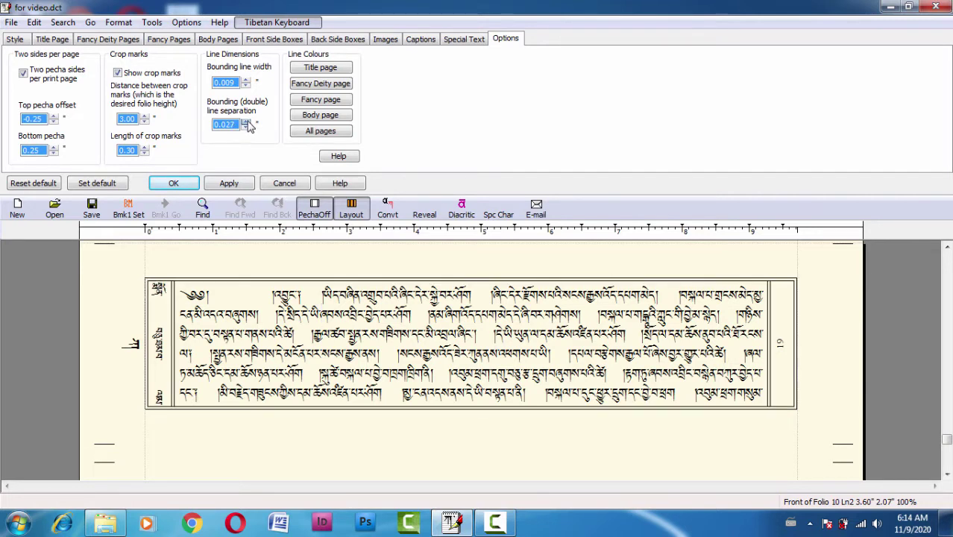
{"action": "left_click", "coordinate": [247, 123]}
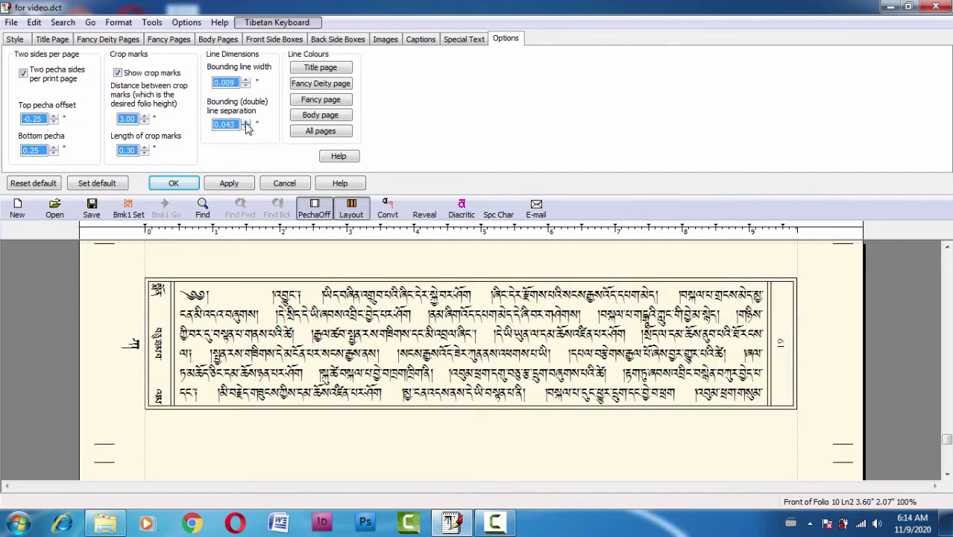
{"action": "left_click", "coordinate": [246, 122]}
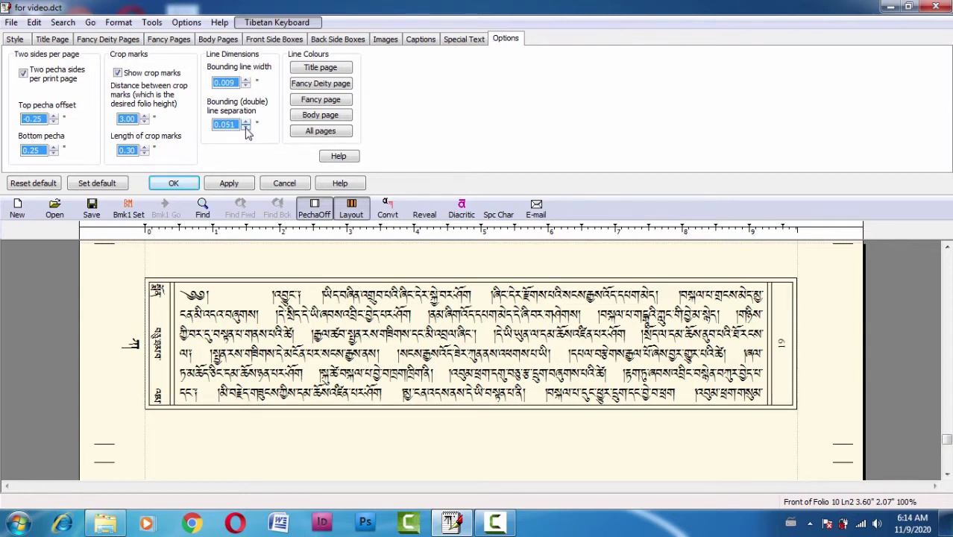
{"action": "left_click", "coordinate": [246, 128]}
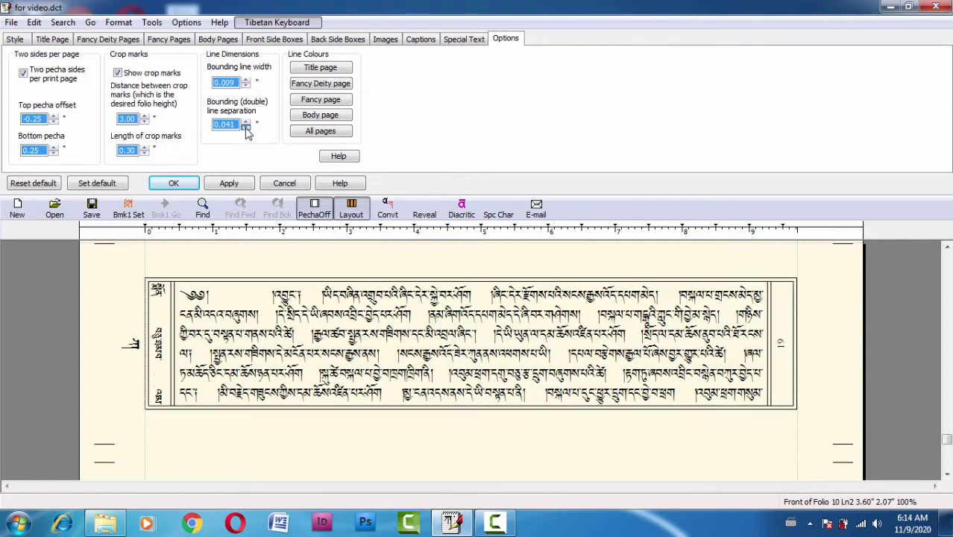
{"action": "left_click", "coordinate": [246, 127]}
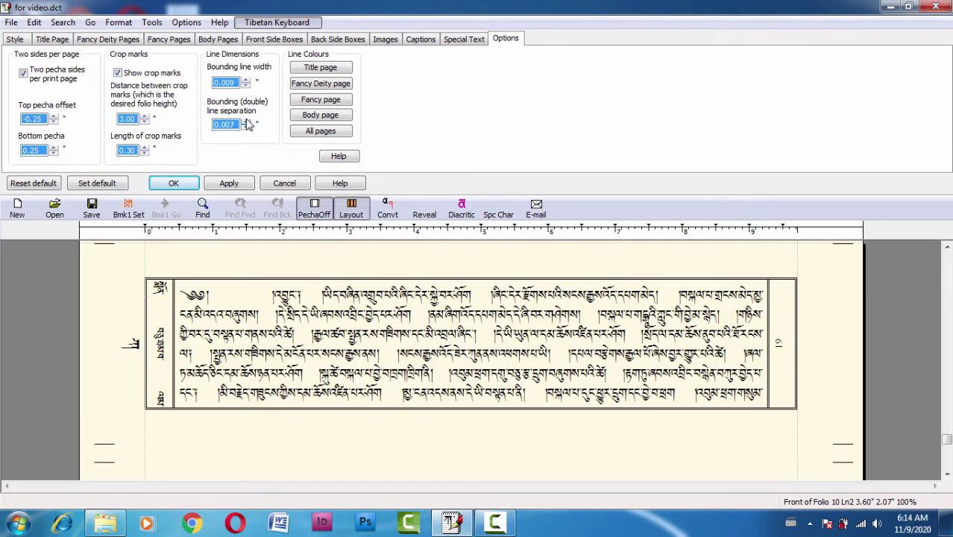
{"action": "left_click", "coordinate": [246, 122]}
{"action": "left_click", "coordinate": [246, 122]}
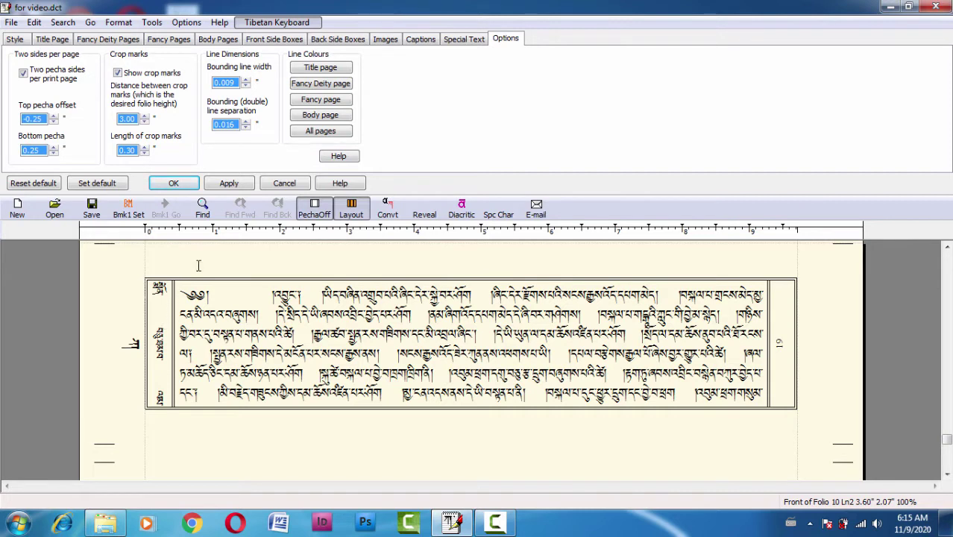
Step: Try a green line colour (red 74, green 176, blue 40) for all pages and check it across the folios
{"action": "left_click", "coordinate": [322, 134]}
{"action": "left_click_drag", "start_coordinate": [224, 7], "coordinate": [745, 55]}
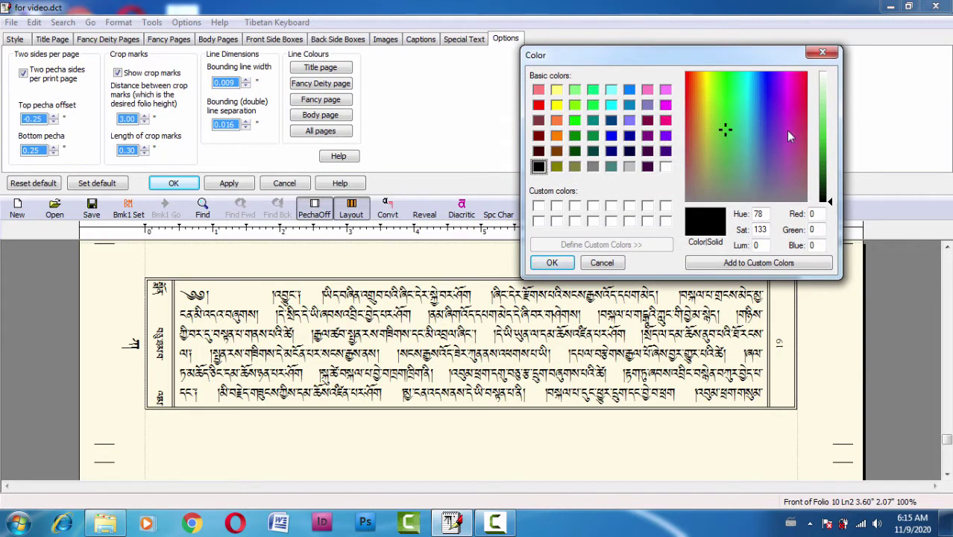
{"action": "left_click", "coordinate": [719, 120]}
{"action": "left_click", "coordinate": [828, 149]}
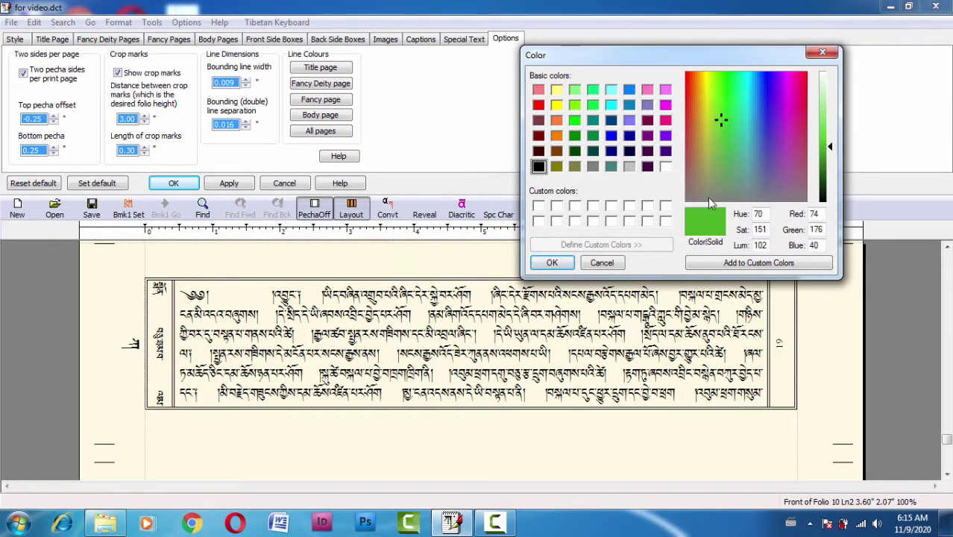
{"action": "left_click", "coordinate": [543, 269]}
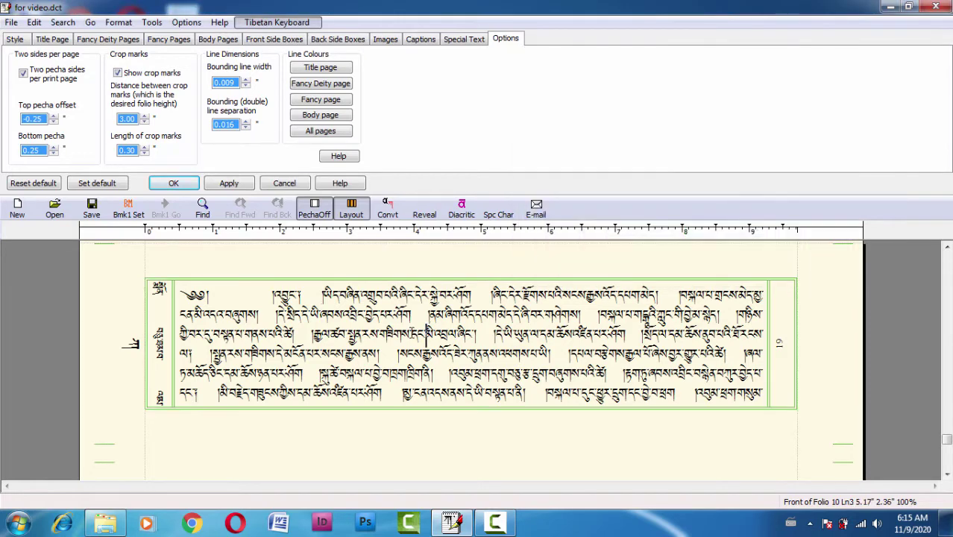
{"action": "scroll", "coordinate": [414, 328], "scroll_direction": "down", "scroll_amount": 4}
{"action": "scroll", "coordinate": [411, 331], "scroll_direction": "down", "scroll_amount": 5}
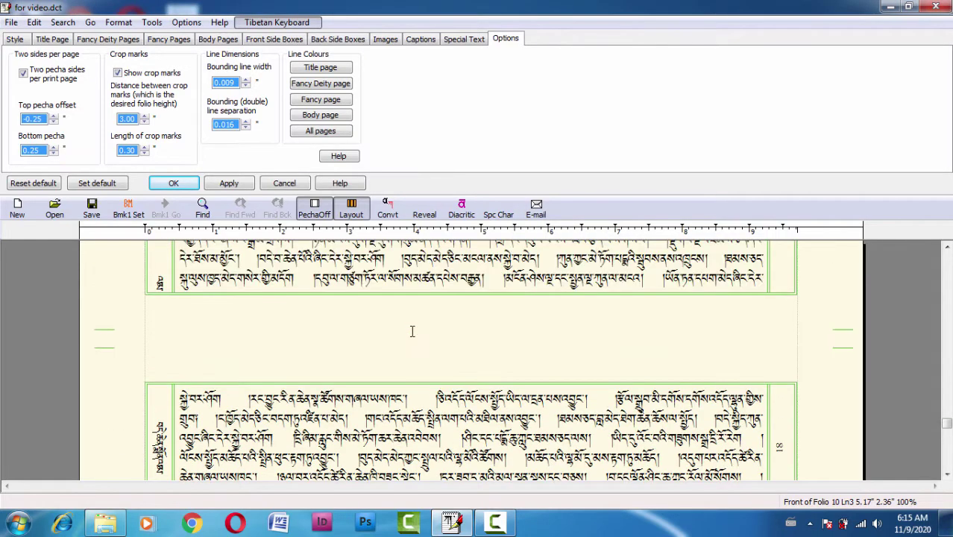
{"action": "scroll", "coordinate": [414, 328], "scroll_direction": "down", "scroll_amount": 6}
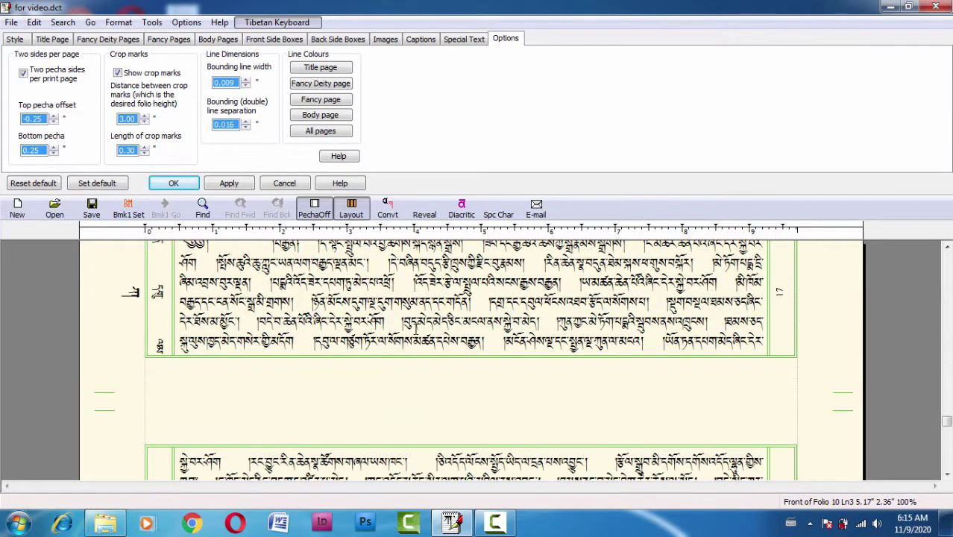
{"action": "scroll", "coordinate": [414, 324], "scroll_direction": "down", "scroll_amount": 6}
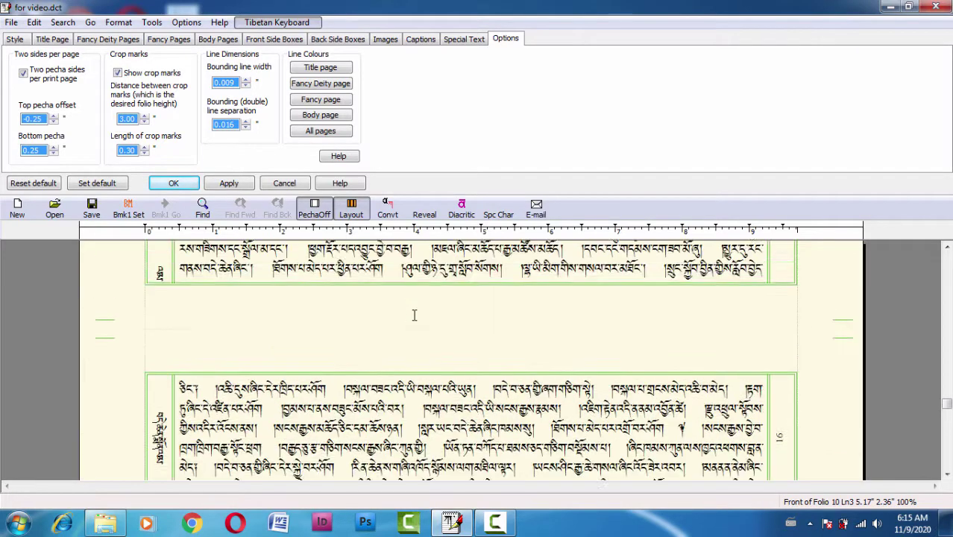
{"action": "scroll", "coordinate": [412, 315], "scroll_direction": "down", "scroll_amount": 6}
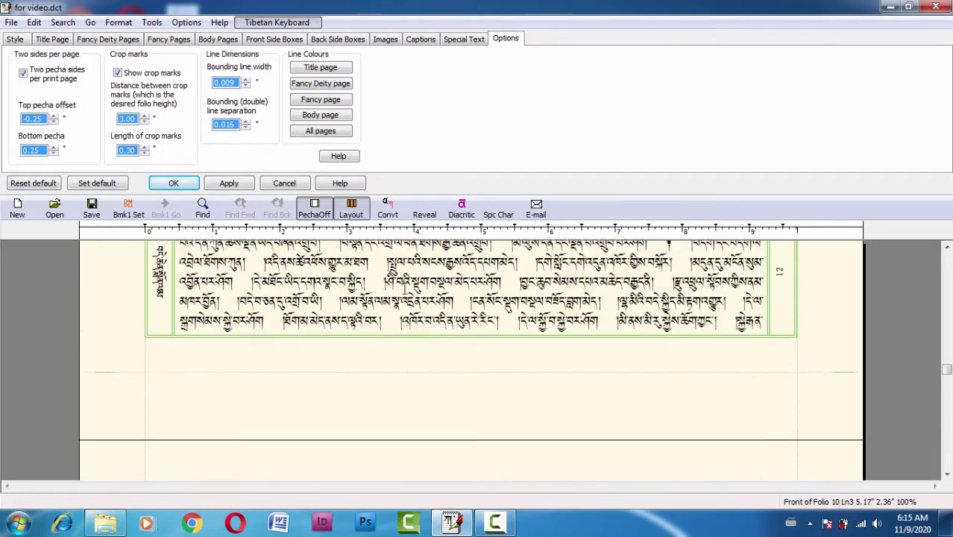
Step: Restore the line colour of all pages to black and check the folios
{"action": "left_click", "coordinate": [319, 131]}
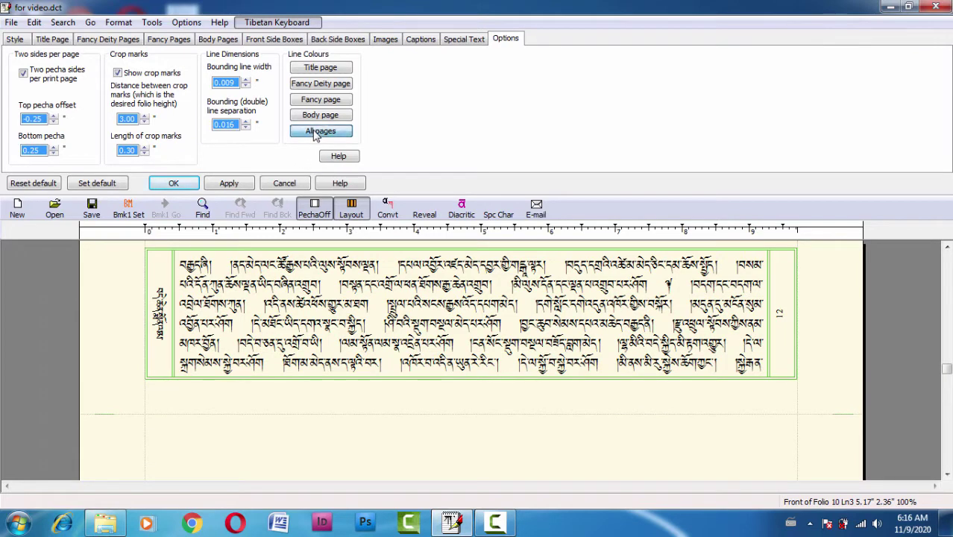
{"action": "left_click_drag", "start_coordinate": [307, 170], "coordinate": [307, 189]}
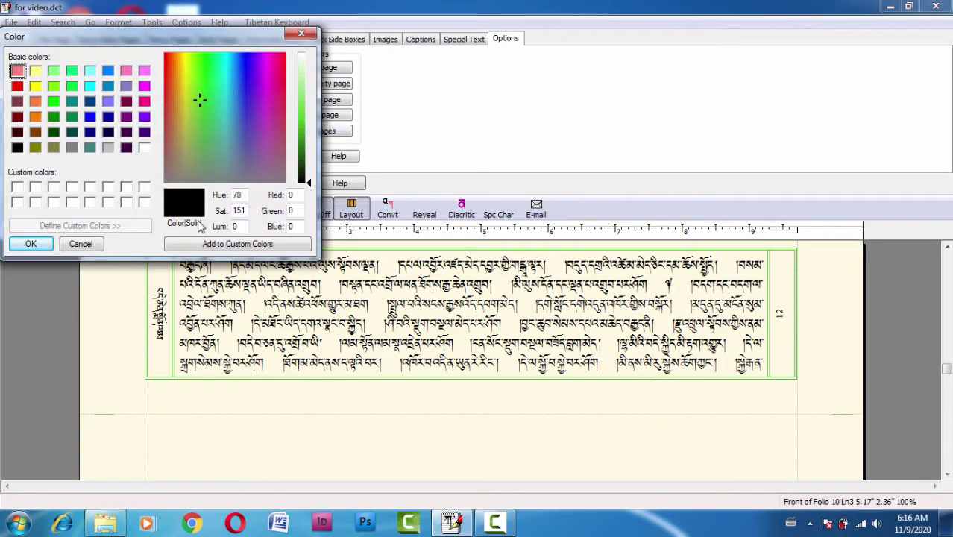
{"action": "left_click", "coordinate": [31, 245]}
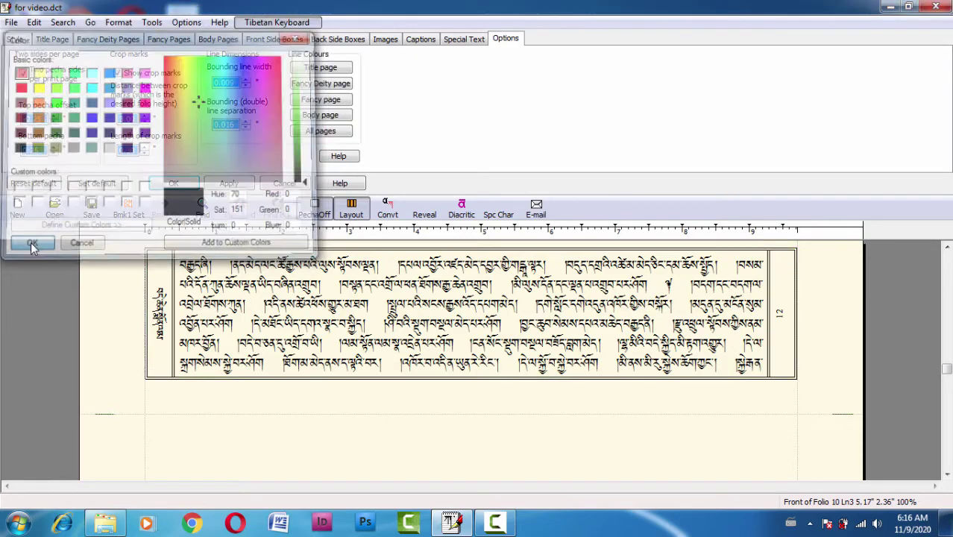
{"action": "scroll", "coordinate": [468, 343], "scroll_direction": "down", "scroll_amount": 10}
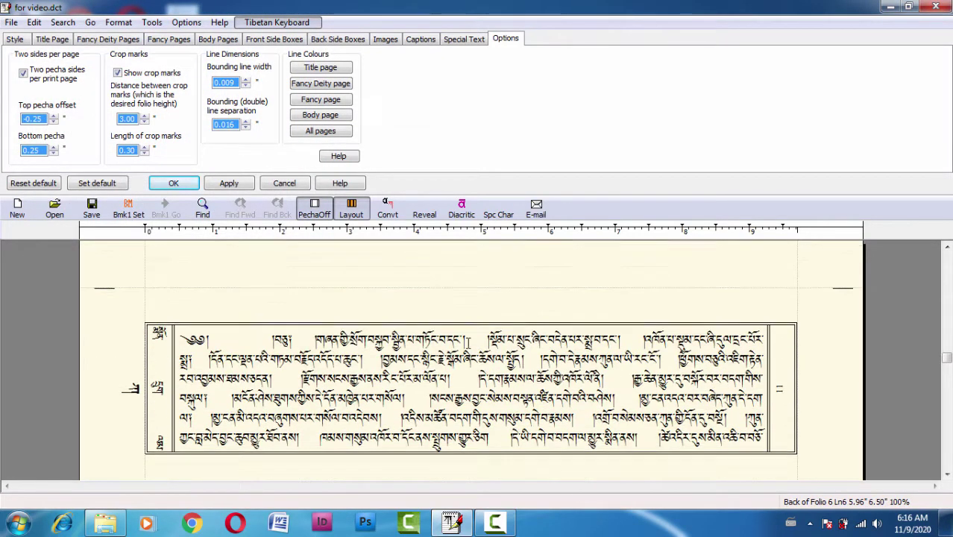
{"action": "scroll", "coordinate": [468, 340], "scroll_direction": "up", "scroll_amount": 3}
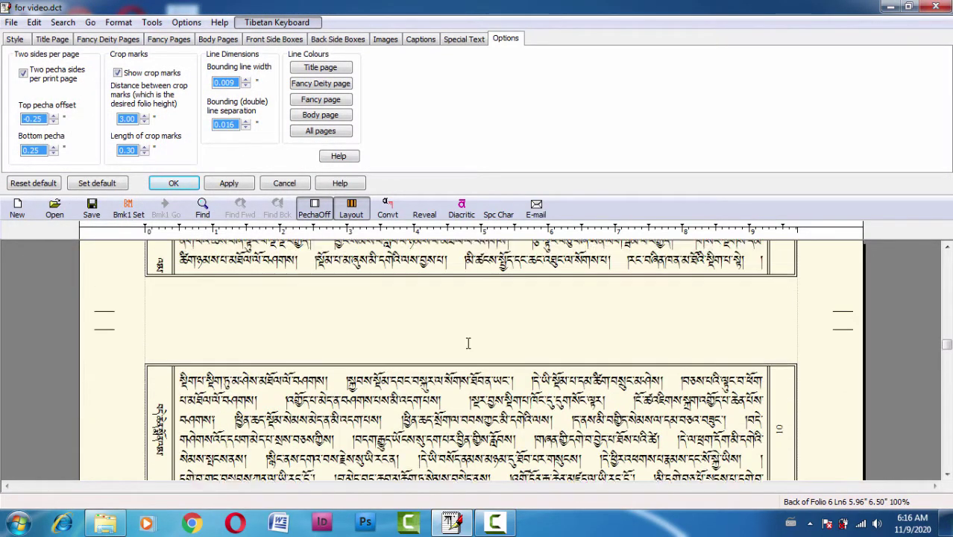
{"action": "left_click", "coordinate": [350, 302]}
{"action": "scroll", "coordinate": [350, 303], "scroll_direction": "up", "scroll_amount": 2}
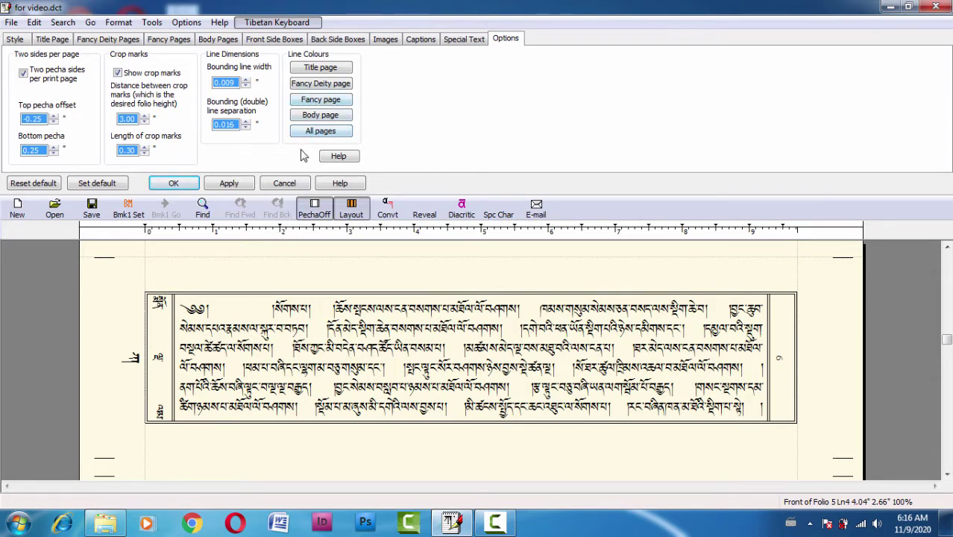
{"action": "left_click", "coordinate": [455, 40]}
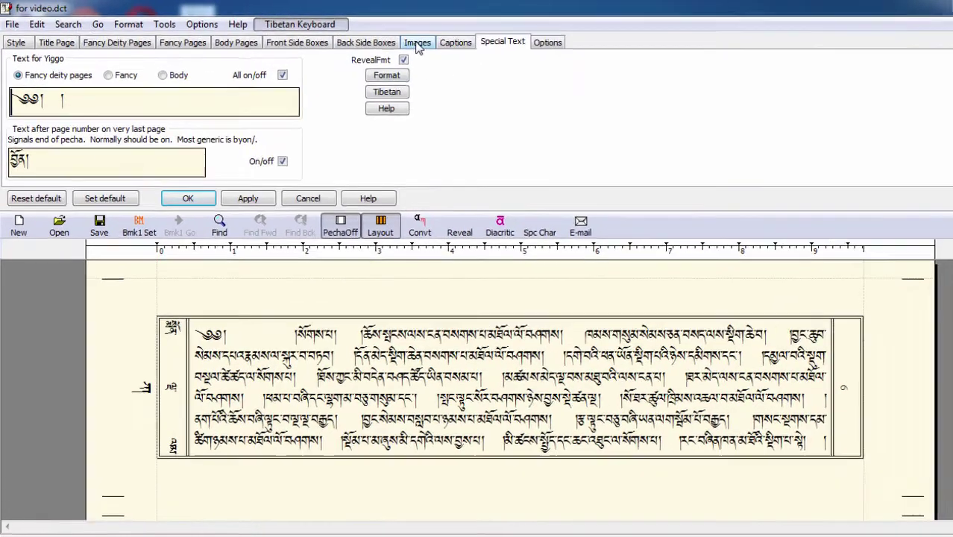
{"action": "left_click", "coordinate": [384, 40]}
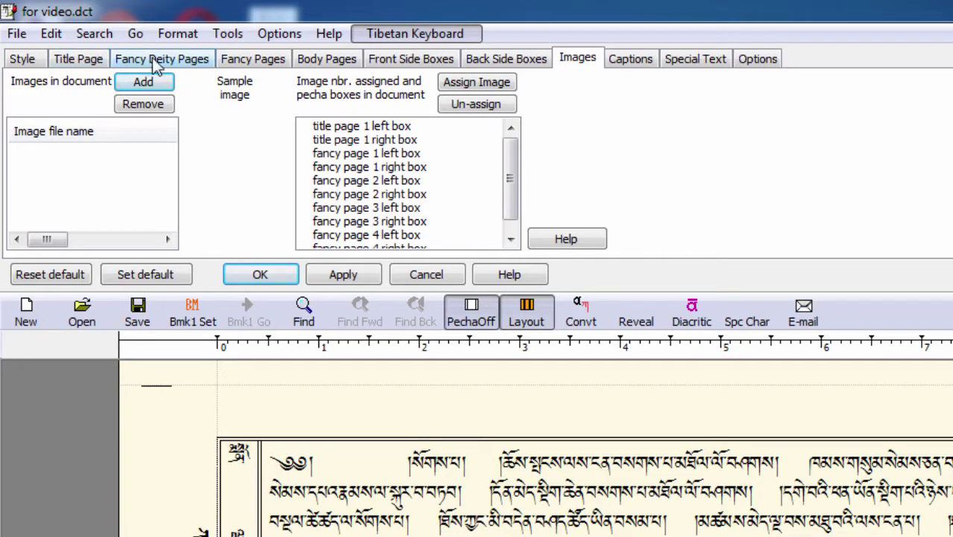
Step: Set the fancy deity page count to 1 in the custom page arrangement and go to the resulting folio page
{"action": "left_click", "coordinate": [20, 62]}
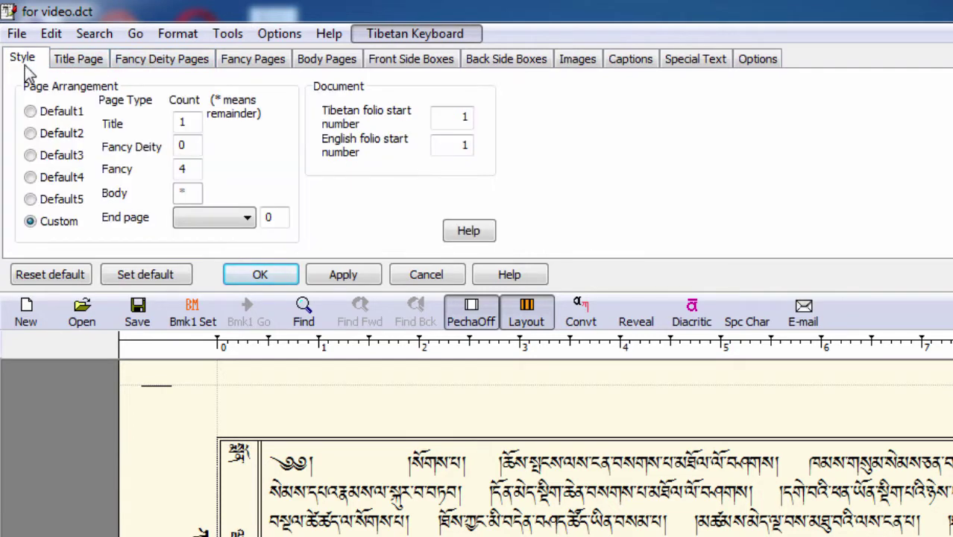
{"action": "double_click", "coordinate": [182, 145]}
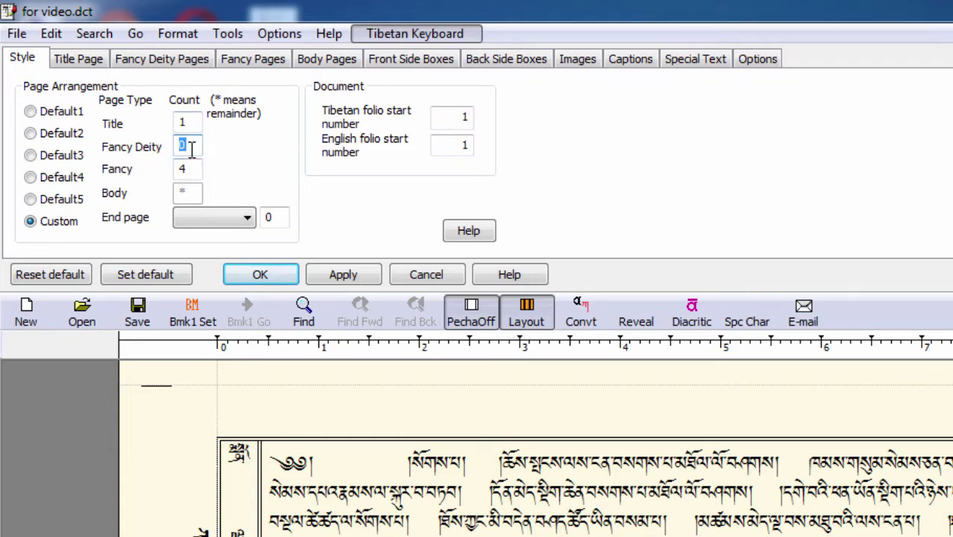
{"action": "type", "text": "1"}
{"action": "double_click", "coordinate": [182, 145]}
{"action": "left_click", "coordinate": [313, 277]}
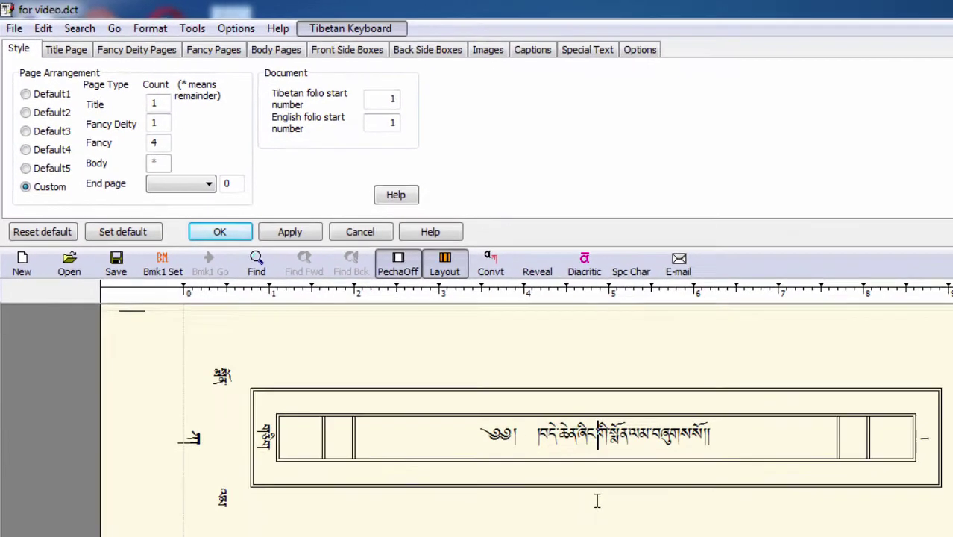
{"action": "scroll", "coordinate": [597, 500], "scroll_direction": "down", "scroll_amount": 5}
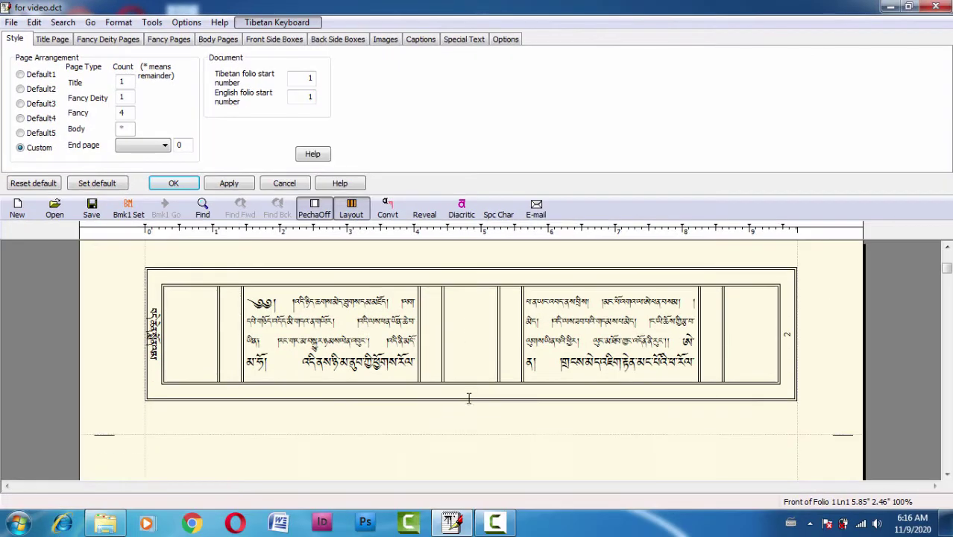
{"action": "left_click", "coordinate": [476, 304]}
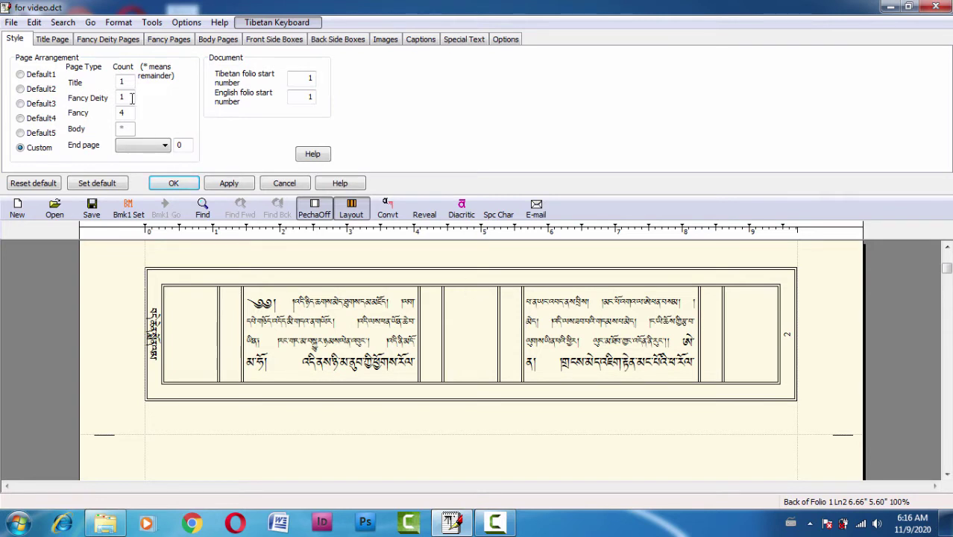
Step: Widen the middle box of the fancy deity pages to 1.17" and apply the layout change
{"action": "left_click", "coordinate": [94, 43]}
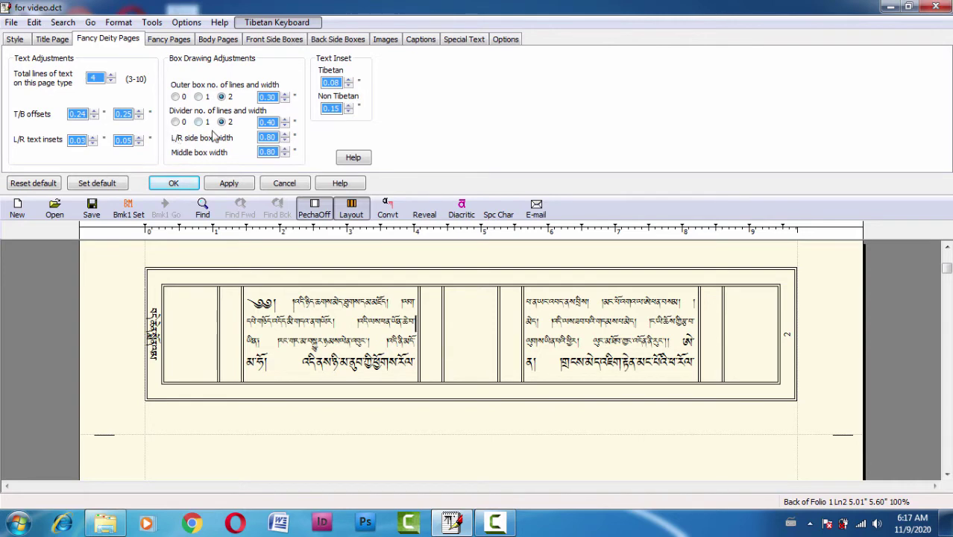
{"action": "left_click", "coordinate": [284, 149]}
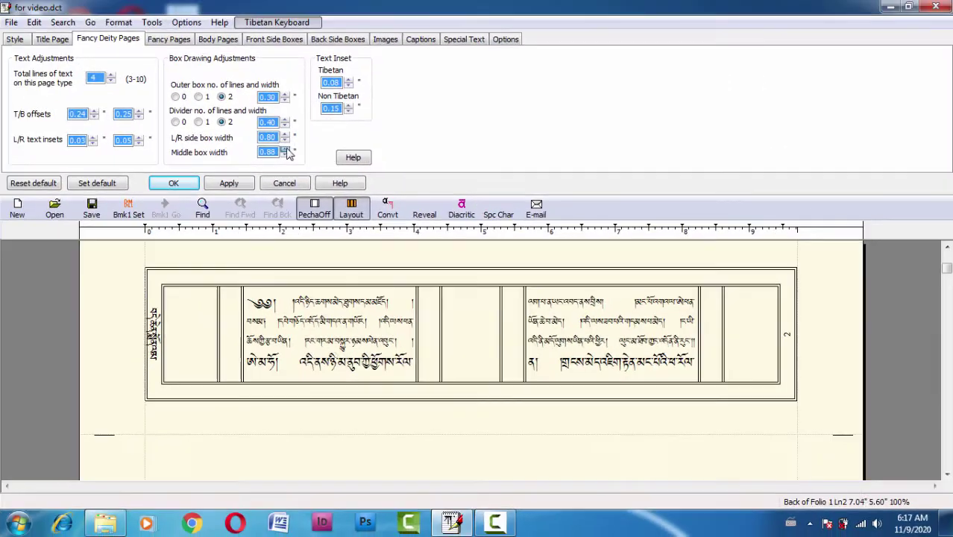
{"action": "left_click", "coordinate": [285, 153]}
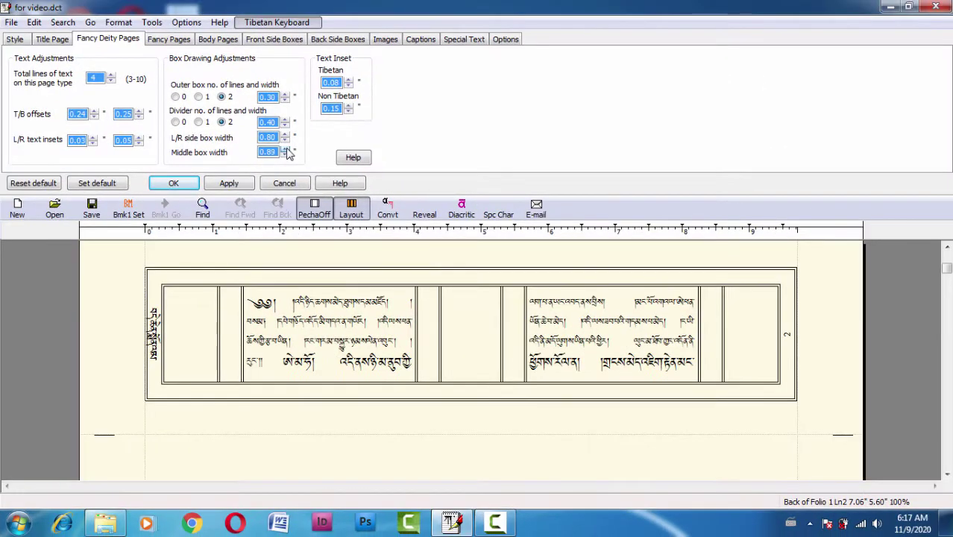
{"action": "left_click", "coordinate": [286, 149]}
{"action": "left_click", "coordinate": [285, 149]}
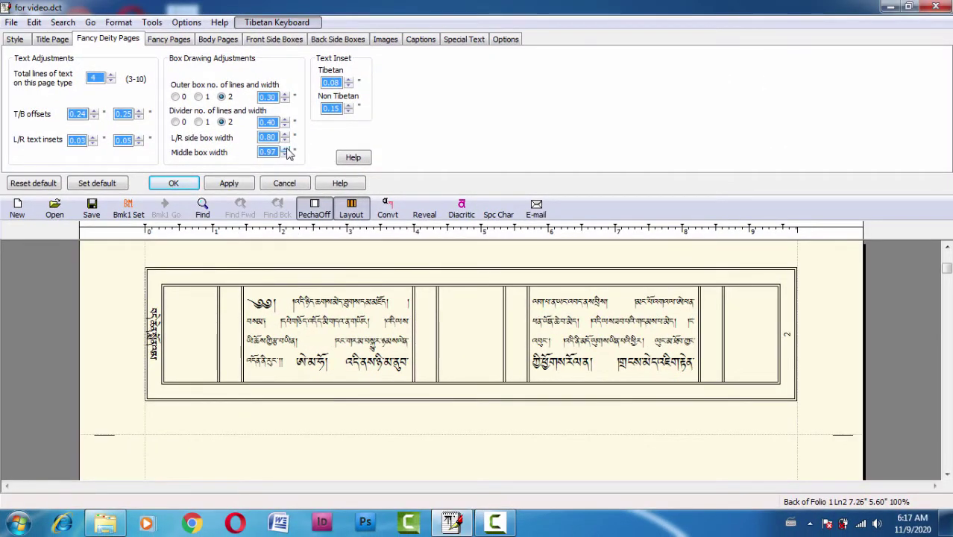
{"action": "left_click", "coordinate": [286, 149]}
{"action": "left_click", "coordinate": [285, 150]}
{"action": "left_click", "coordinate": [286, 149]}
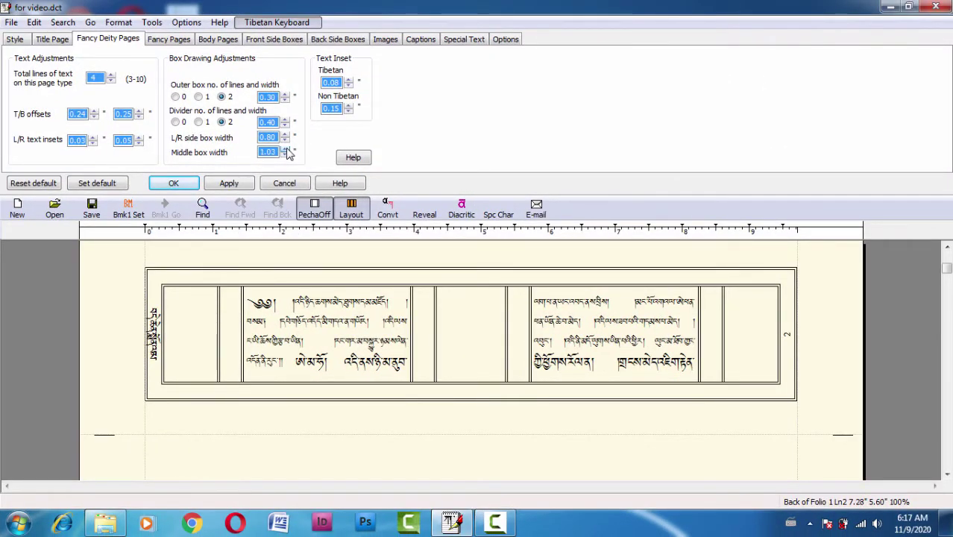
{"action": "left_click", "coordinate": [286, 149]}
{"action": "left_click", "coordinate": [286, 150]}
{"action": "left_click", "coordinate": [286, 149]}
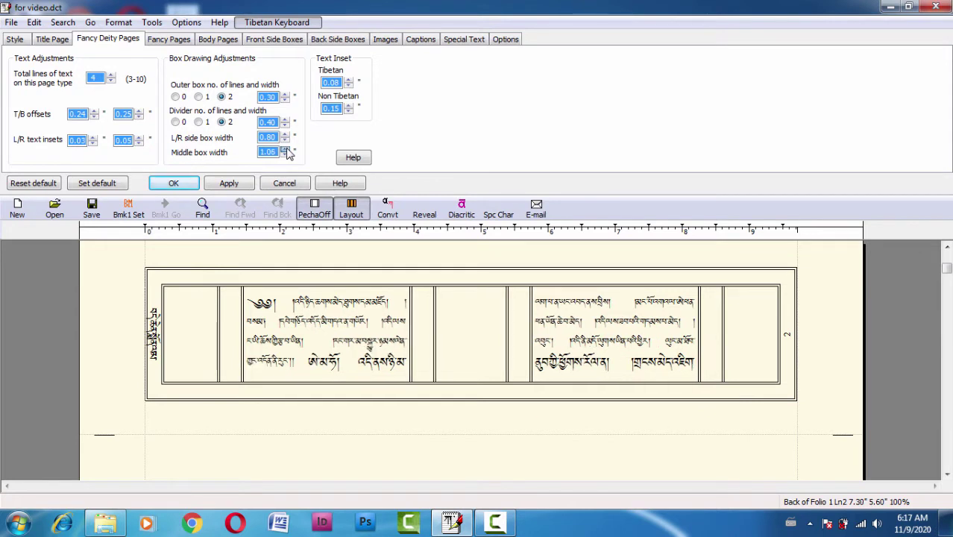
{"action": "left_click", "coordinate": [285, 149]}
{"action": "left_click", "coordinate": [286, 149]}
{"action": "left_click", "coordinate": [285, 149]}
{"action": "left_click", "coordinate": [286, 149]}
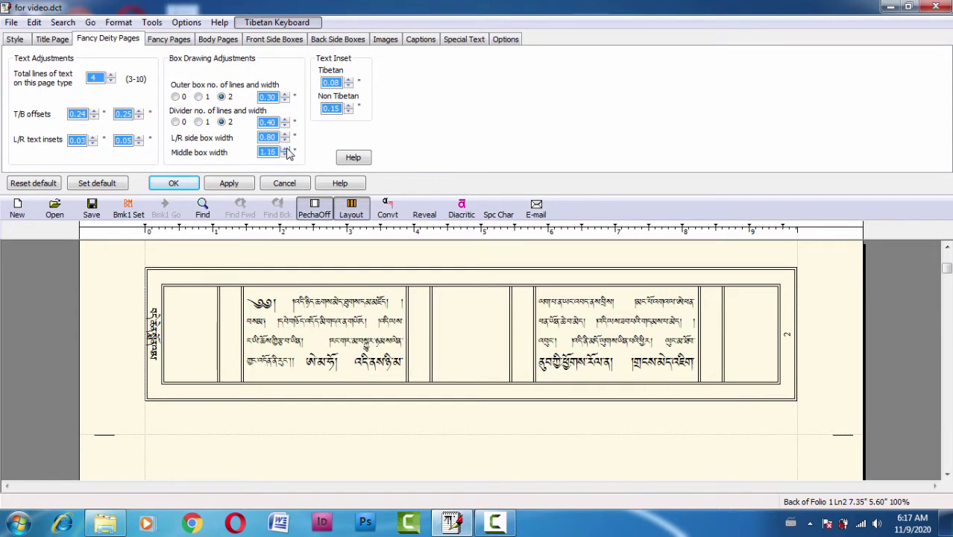
{"action": "left_click", "coordinate": [286, 149]}
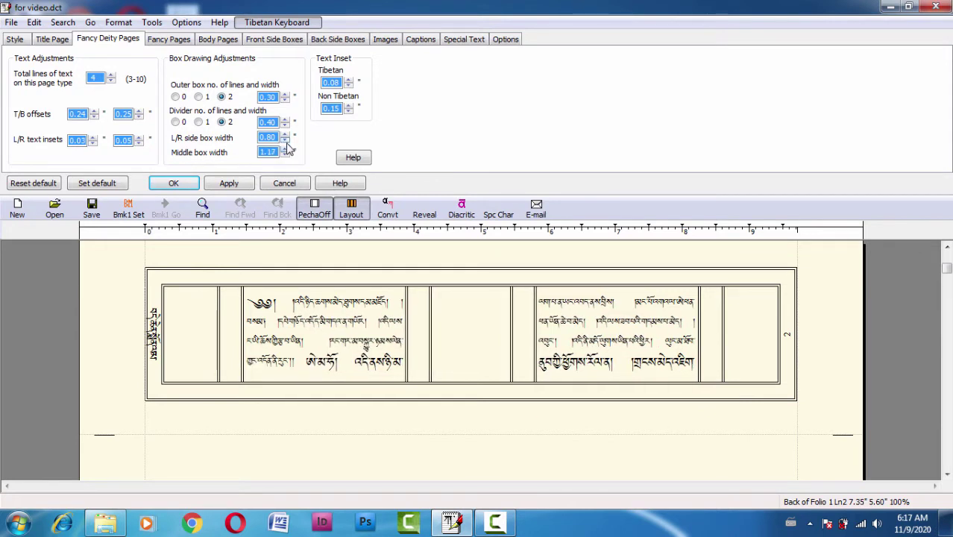
{"action": "left_click", "coordinate": [237, 187]}
{"action": "left_click", "coordinate": [229, 183]}
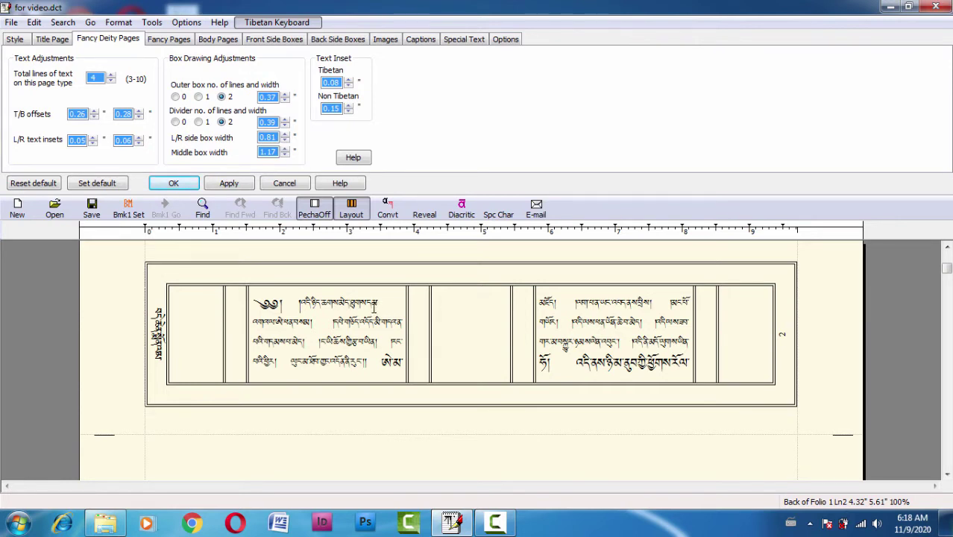
Step: Add the Chenrezig bitmap file from the Desktop to the document's images
{"action": "left_click", "coordinate": [384, 41]}
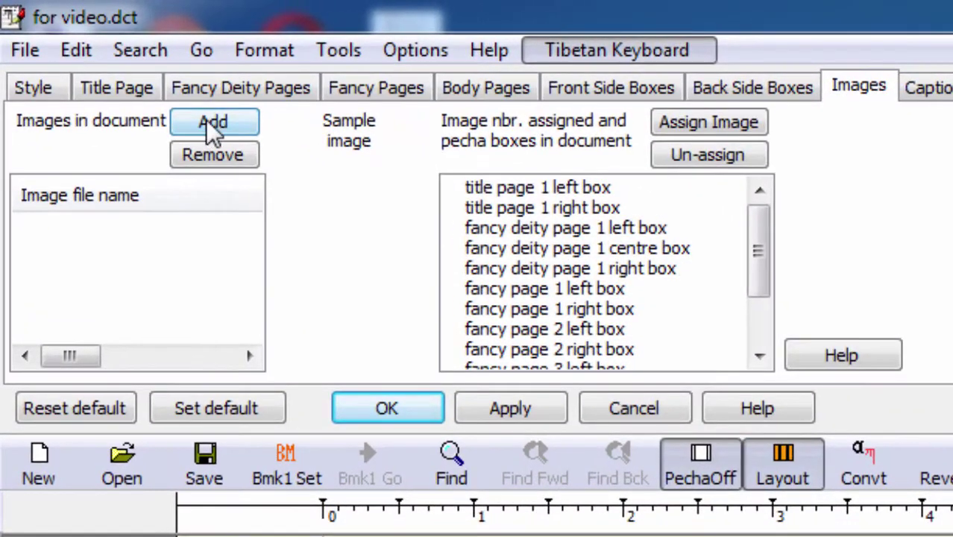
{"action": "left_click", "coordinate": [208, 119]}
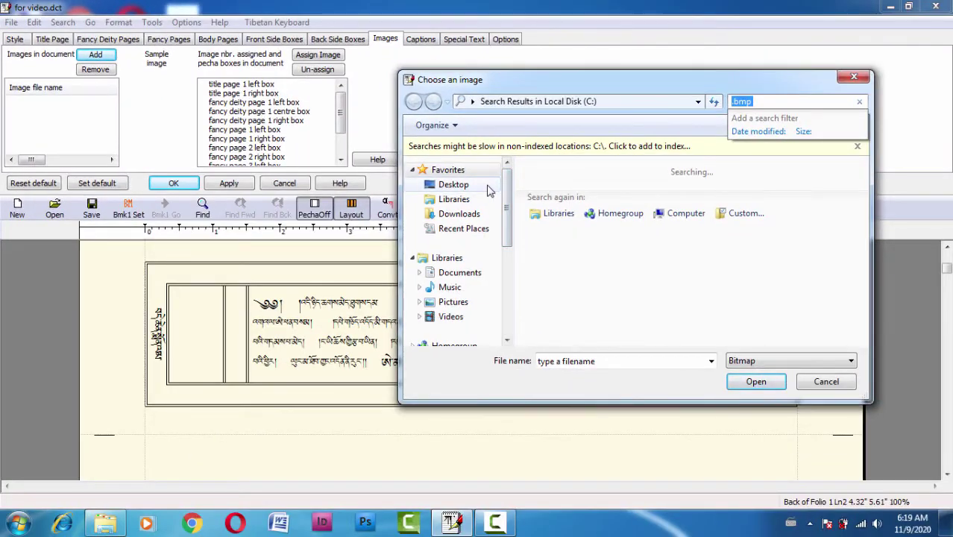
{"action": "left_click", "coordinate": [484, 187]}
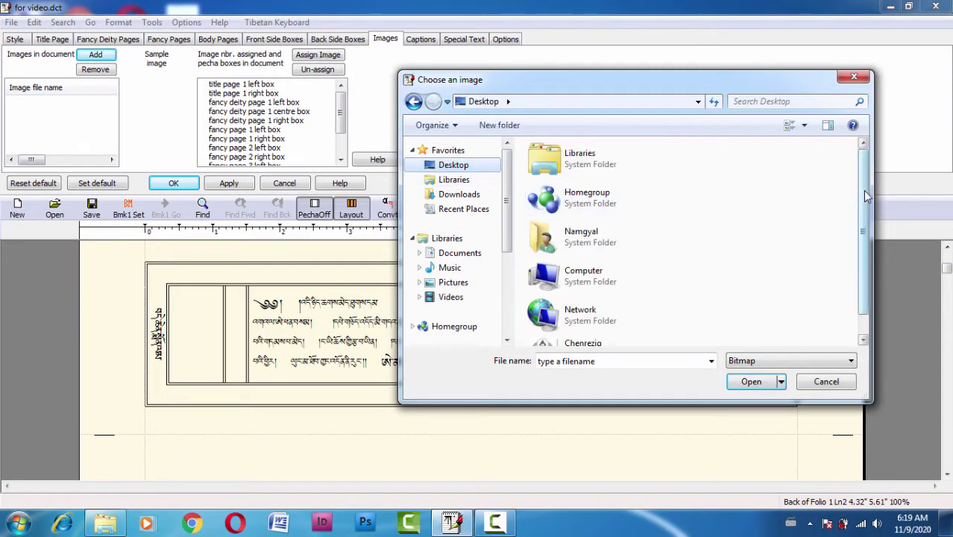
{"action": "left_click_drag", "start_coordinate": [862, 190], "coordinate": [865, 259]}
{"action": "left_click", "coordinate": [571, 329]}
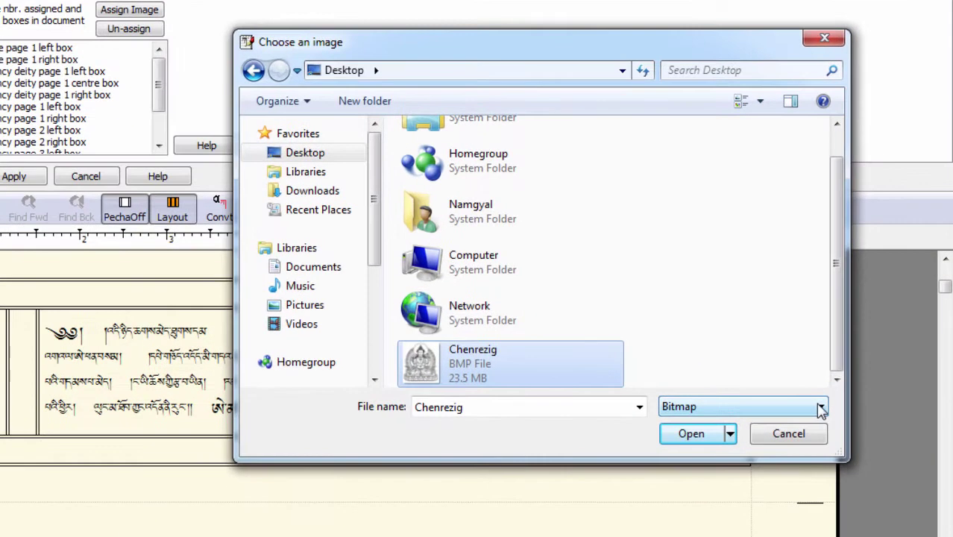
{"action": "left_click", "coordinate": [820, 407]}
{"action": "left_click", "coordinate": [822, 412]}
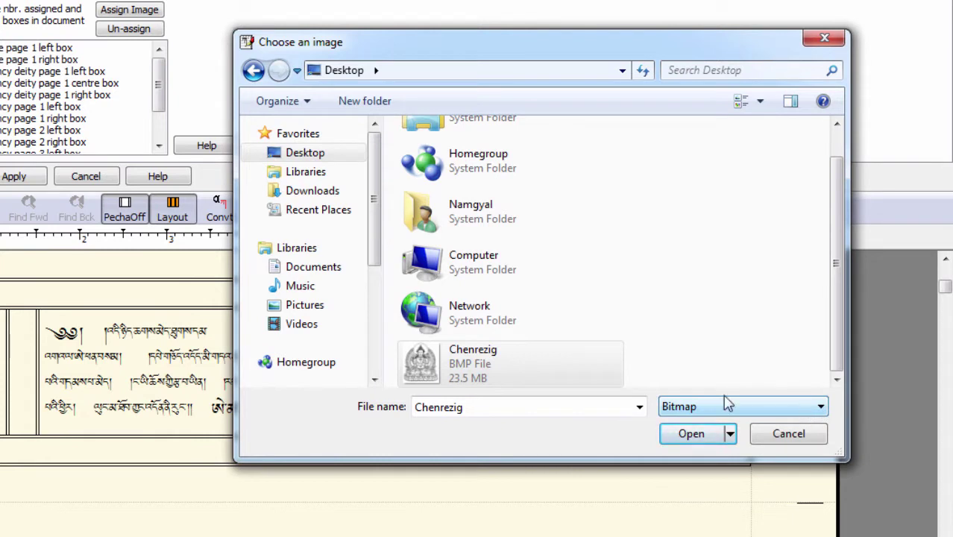
{"action": "mouse_move", "coordinate": [483, 369]}
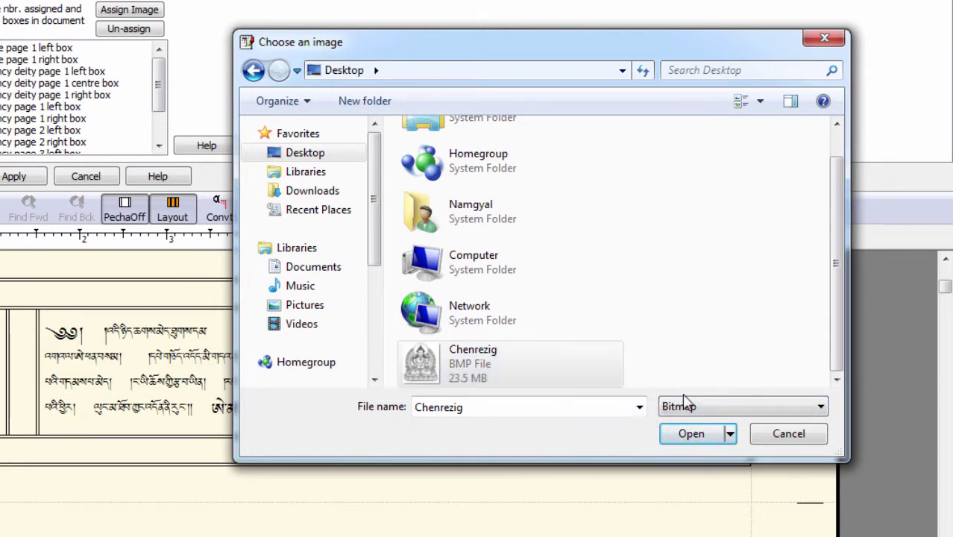
{"action": "left_click_drag", "start_coordinate": [843, 328], "coordinate": [838, 348]}
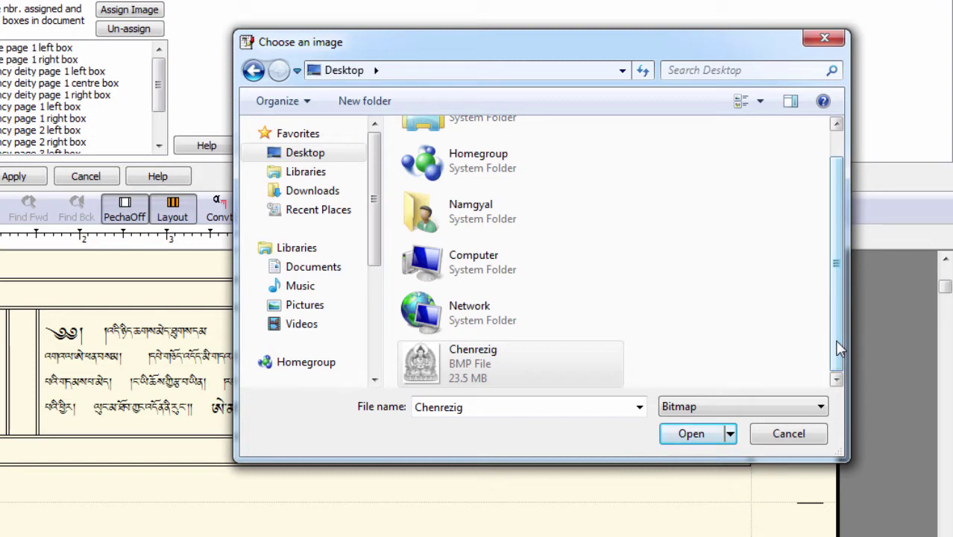
{"action": "mouse_move", "coordinate": [839, 347]}
{"action": "left_mouse_down"}
{"action": "mouse_move", "coordinate": [837, 332]}
{"action": "mouse_move", "coordinate": [837, 340]}
{"action": "left_mouse_up"}
{"action": "left_click", "coordinate": [480, 367]}
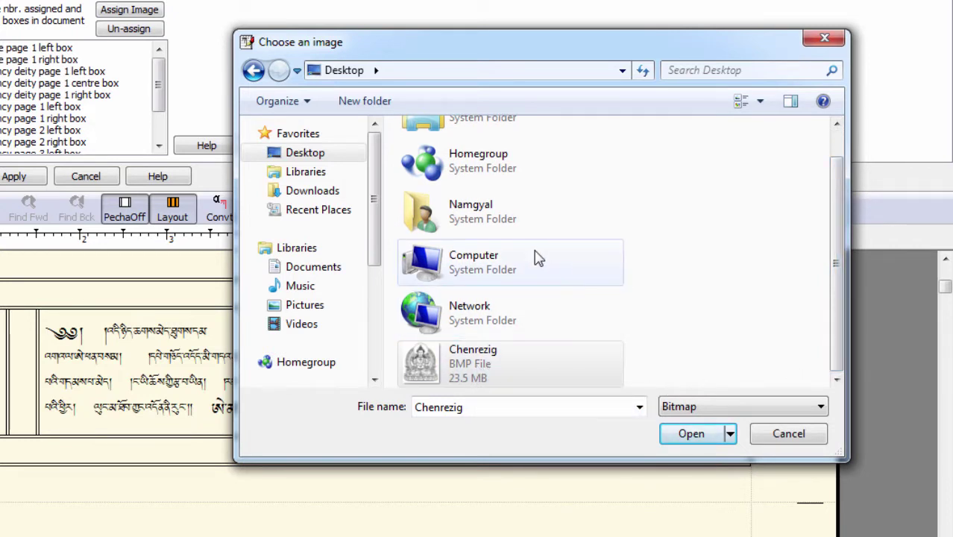
{"action": "left_click_drag", "start_coordinate": [482, 54], "coordinate": [464, 0]}
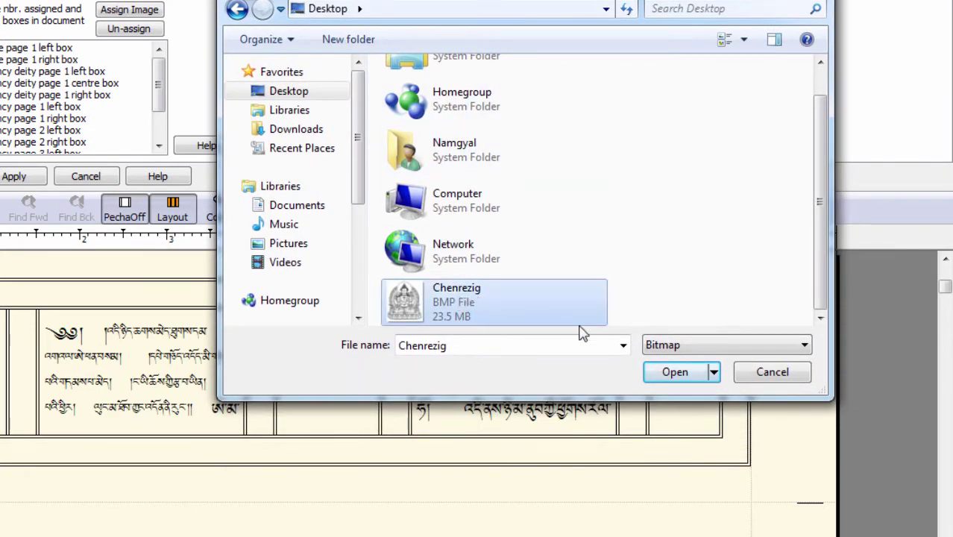
{"action": "left_click", "coordinate": [675, 372]}
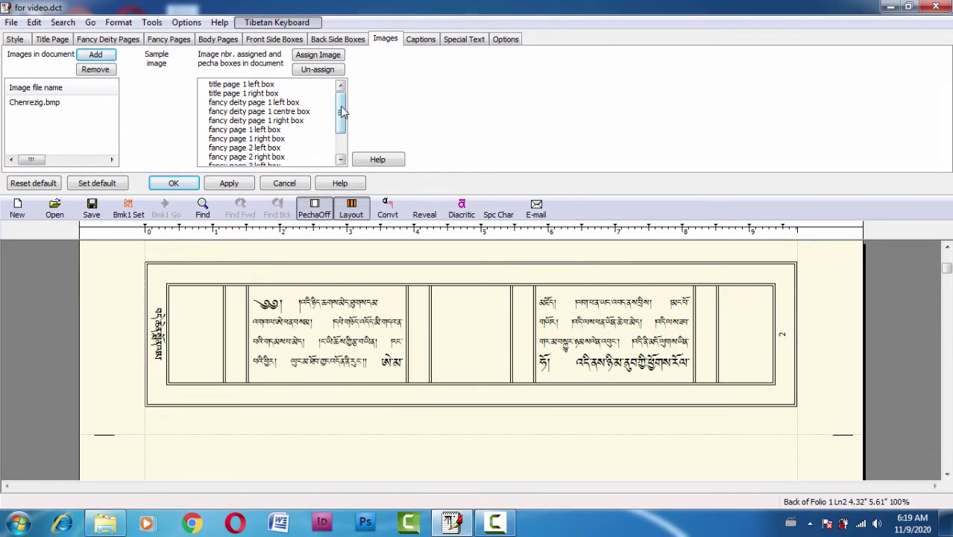
Step: Examine which title page and fancy deity page boxes can hold an image
{"action": "left_click", "coordinate": [234, 87]}
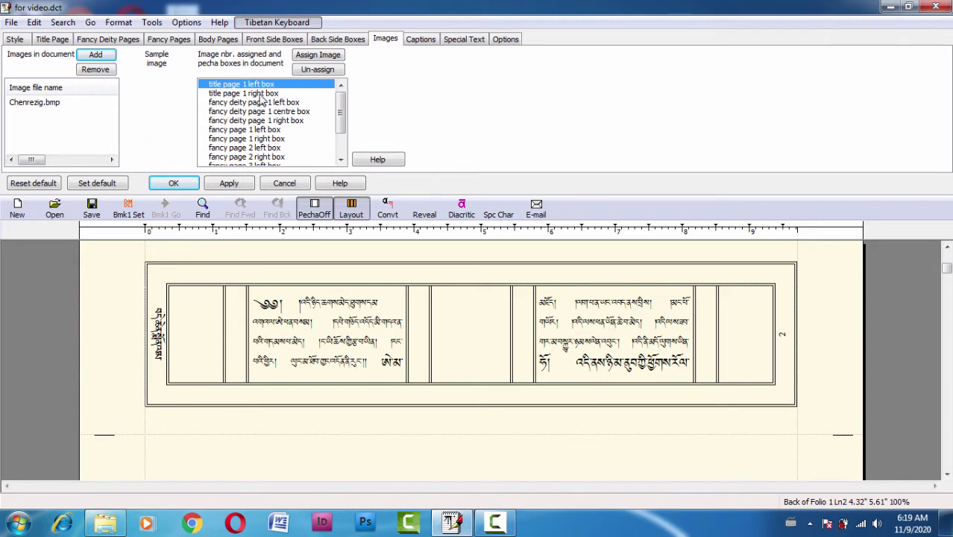
{"action": "left_click", "coordinate": [240, 104]}
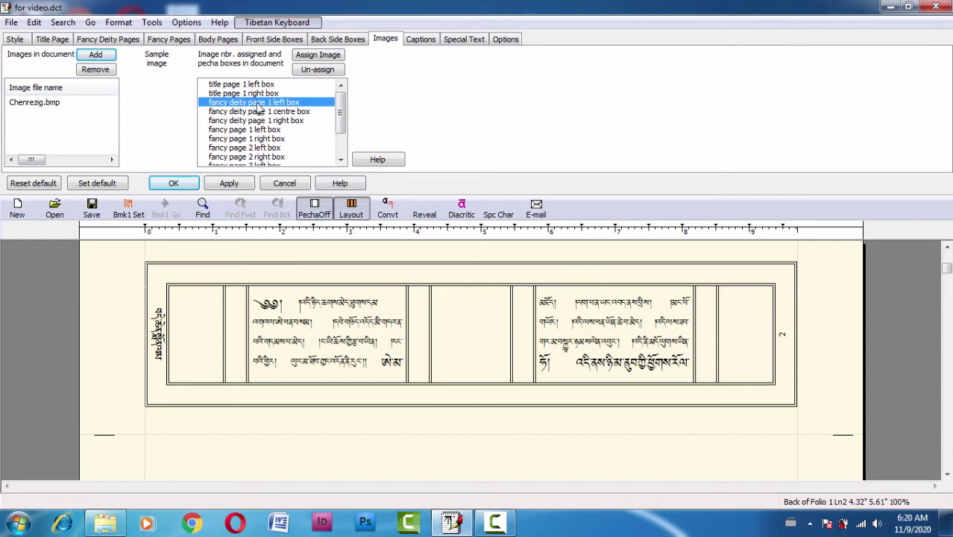
{"action": "left_click", "coordinate": [275, 340]}
{"action": "left_click", "coordinate": [306, 304]}
{"action": "left_click", "coordinate": [291, 111]}
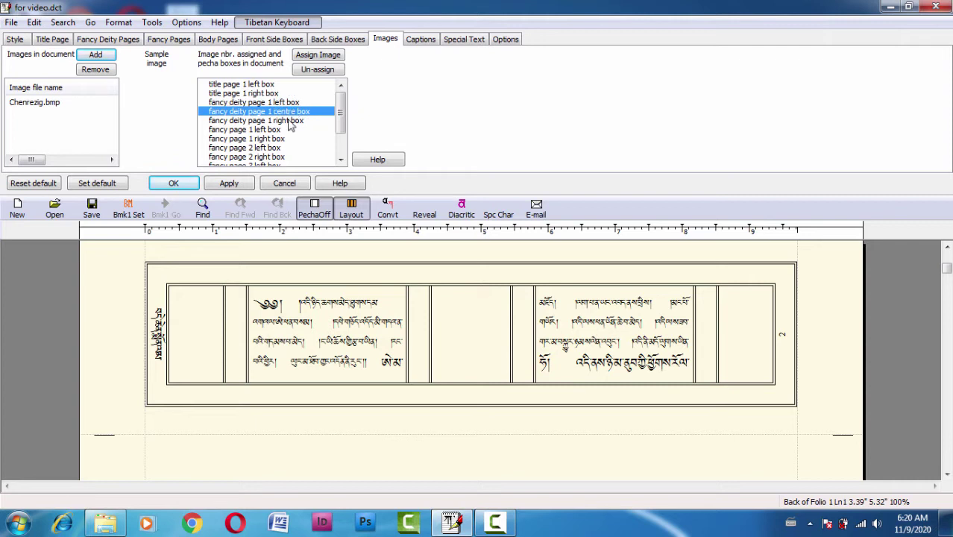
{"action": "left_click", "coordinate": [304, 121]}
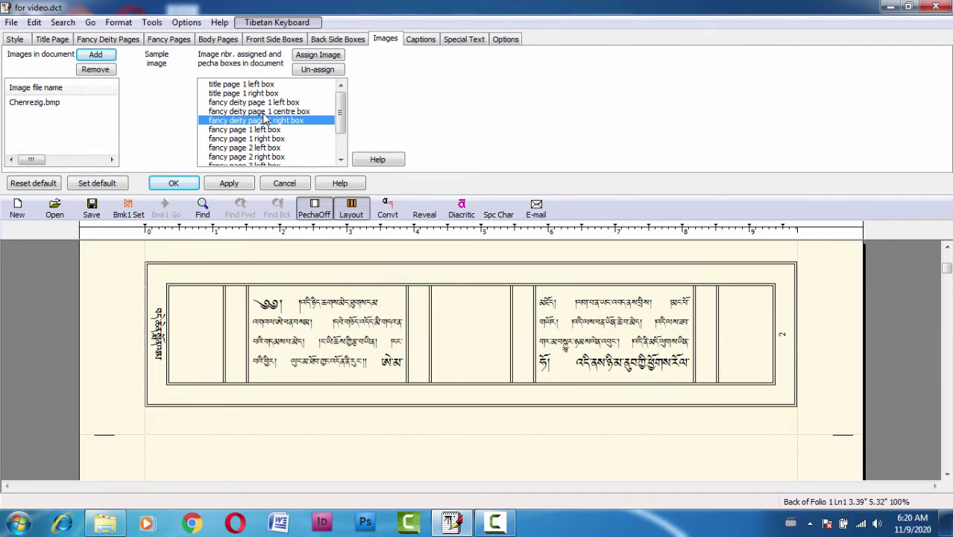
Step: Assign Chenrezig.bmp to the centre box of fancy deity page 1
{"action": "left_click", "coordinate": [262, 111]}
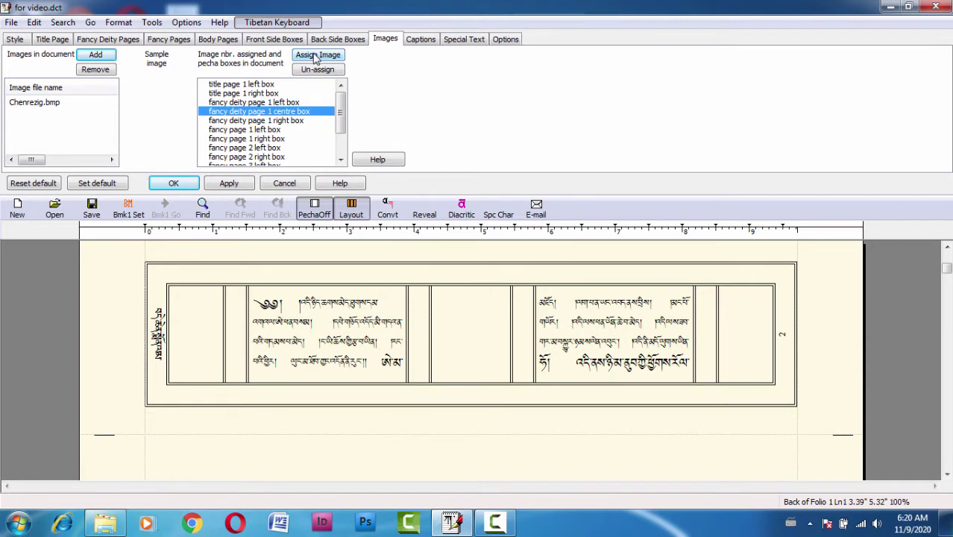
{"action": "left_click", "coordinate": [32, 104]}
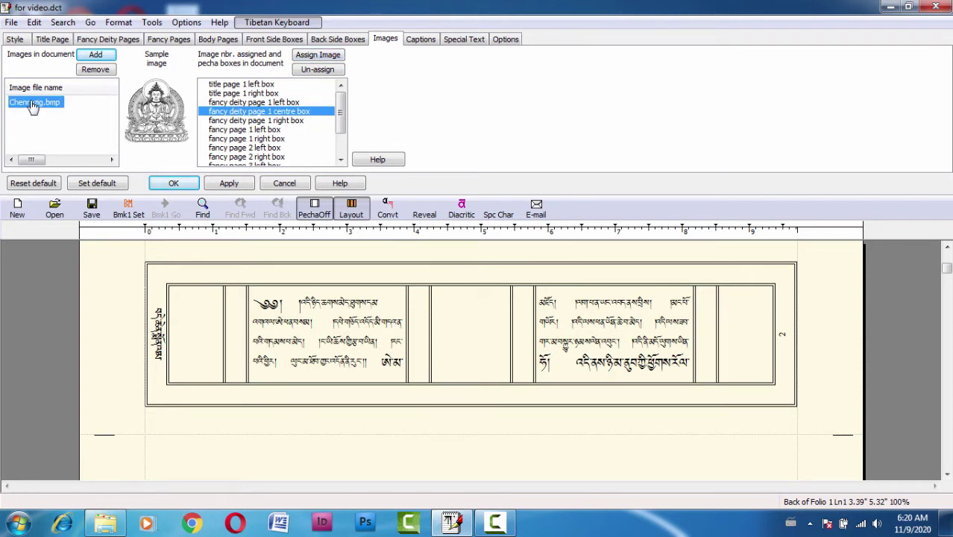
{"action": "left_click", "coordinate": [233, 113]}
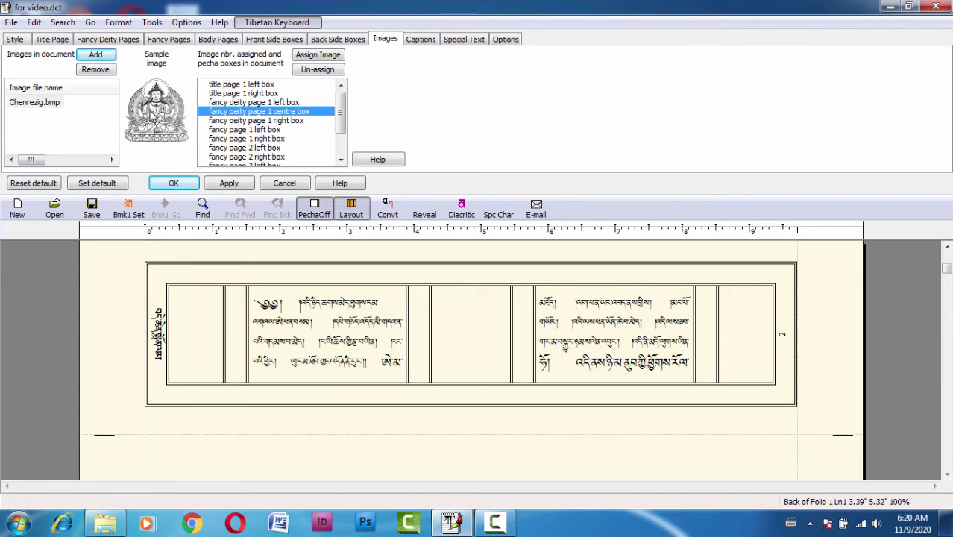
{"action": "left_click", "coordinate": [319, 56]}
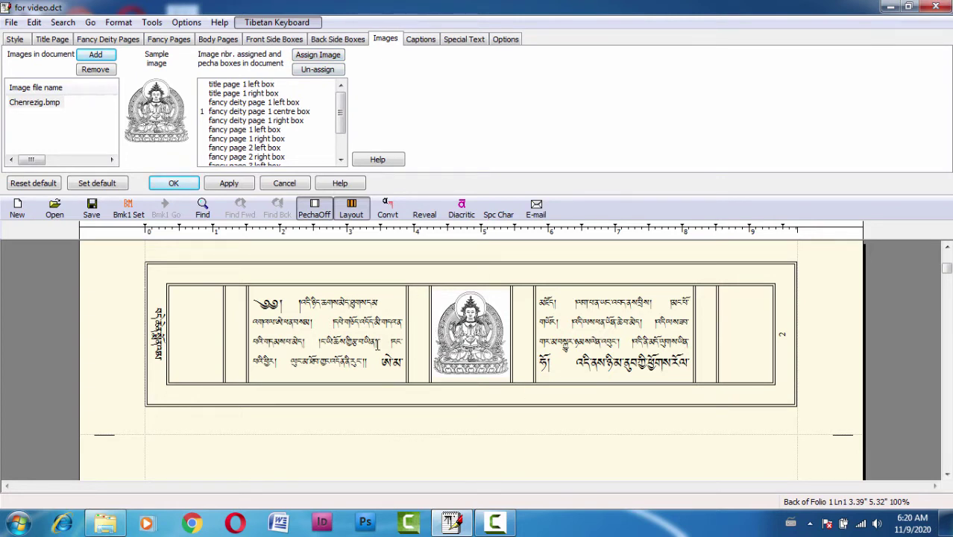
Step: Examine the pages following the fancy deity page, up to the back of folio 3, for side boxes that could hold an image
{"action": "scroll", "coordinate": [378, 340], "scroll_direction": "up", "scroll_amount": 3}
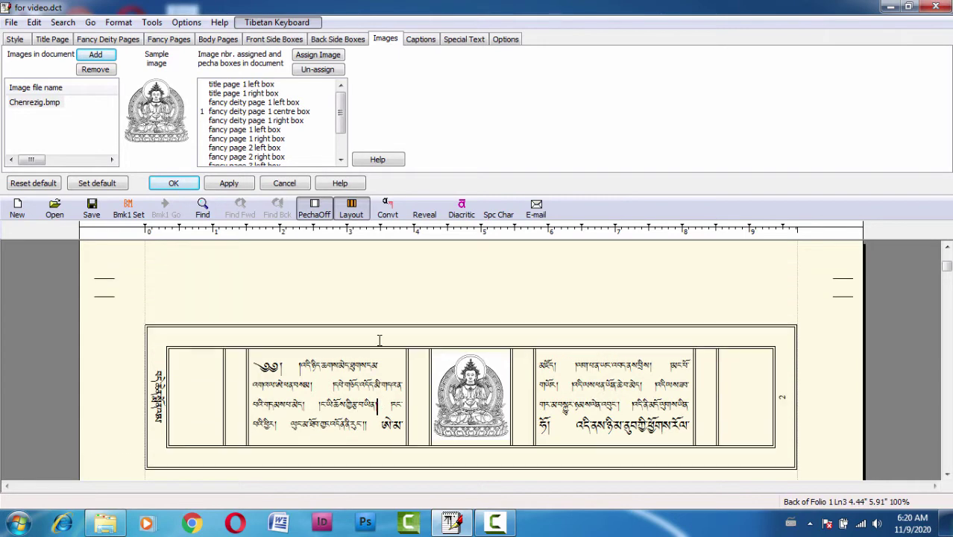
{"action": "scroll", "coordinate": [379, 340], "scroll_direction": "down", "scroll_amount": 5}
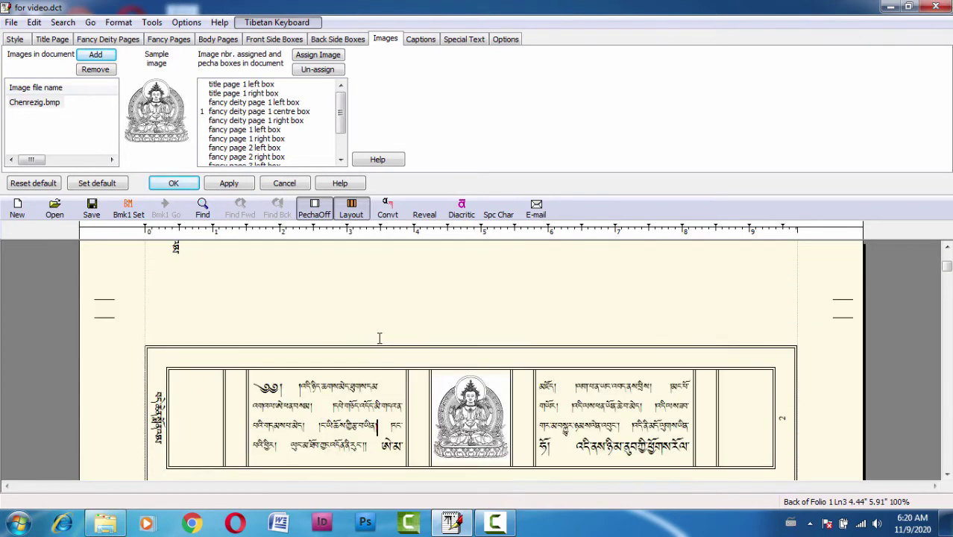
{"action": "scroll", "coordinate": [379, 339], "scroll_direction": "down", "scroll_amount": 3}
{"action": "scroll", "coordinate": [379, 339], "scroll_direction": "up", "scroll_amount": 2}
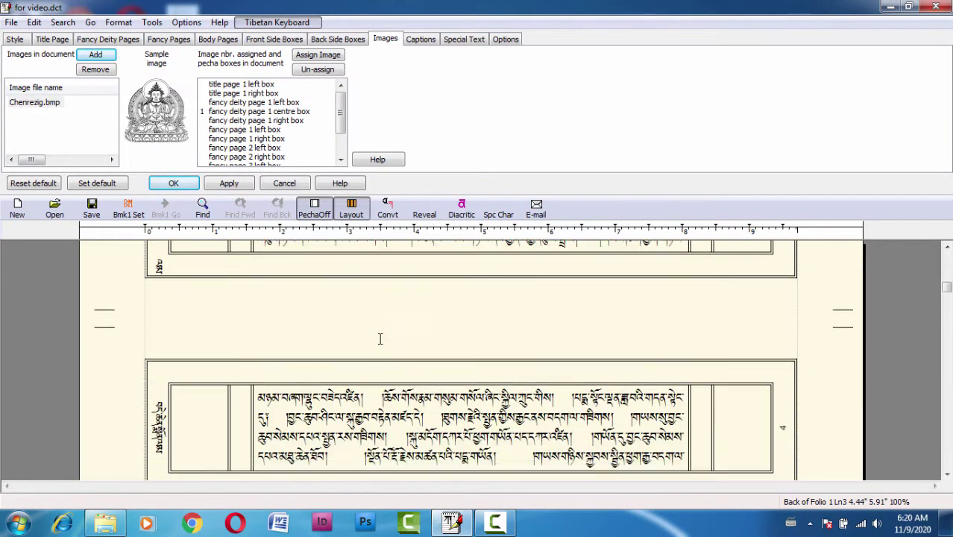
{"action": "scroll", "coordinate": [380, 339], "scroll_direction": "down", "scroll_amount": 3}
{"action": "scroll", "coordinate": [380, 339], "scroll_direction": "up", "scroll_amount": 3}
{"action": "scroll", "coordinate": [379, 339], "scroll_direction": "down", "scroll_amount": 3}
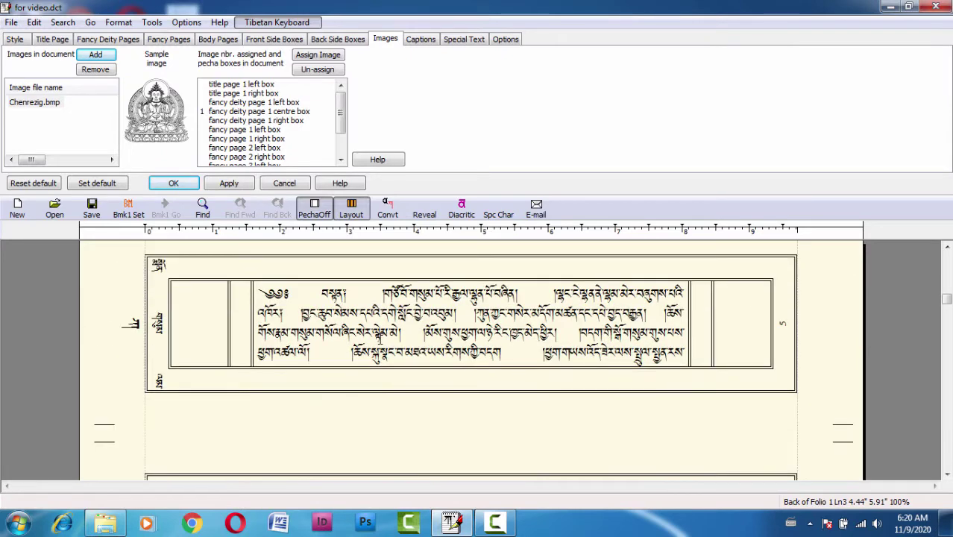
{"action": "scroll", "coordinate": [326, 319], "scroll_direction": "down", "scroll_amount": 3}
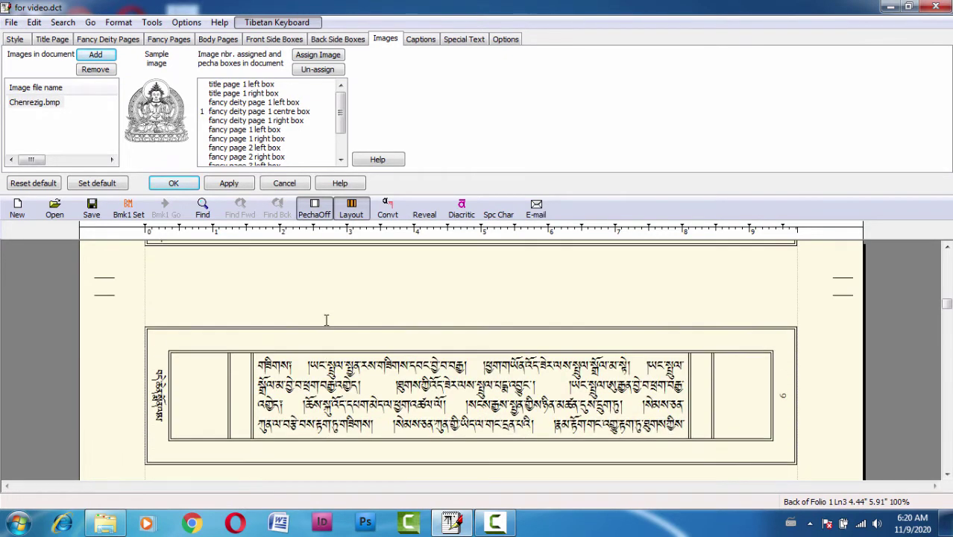
{"action": "left_click", "coordinate": [258, 403]}
{"action": "scroll", "coordinate": [266, 364], "scroll_direction": "down", "scroll_amount": 6}
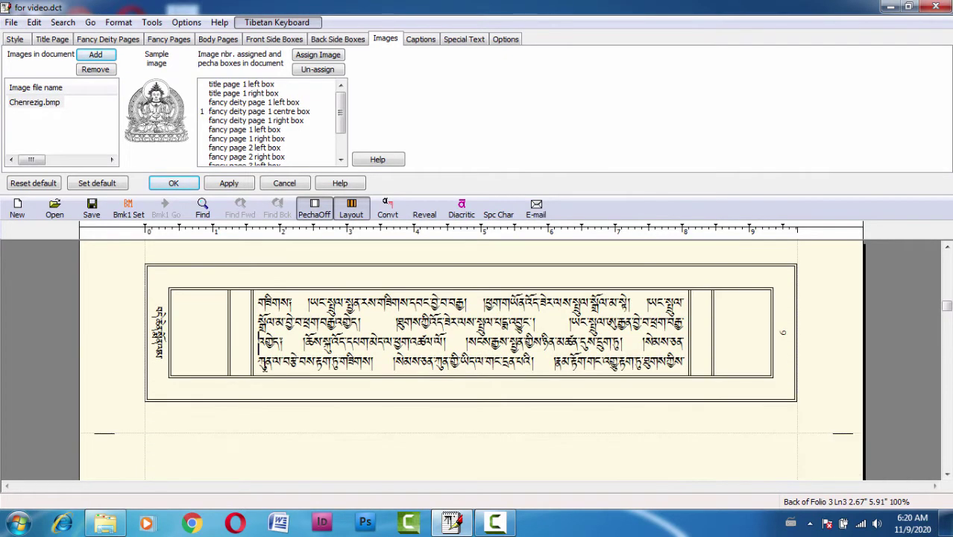
Step: Assign Chenrezig.bmp to the left box of fancy page 4 and check its placement on the back of folio 3
{"action": "left_click_drag", "start_coordinate": [345, 126], "coordinate": [345, 146]}
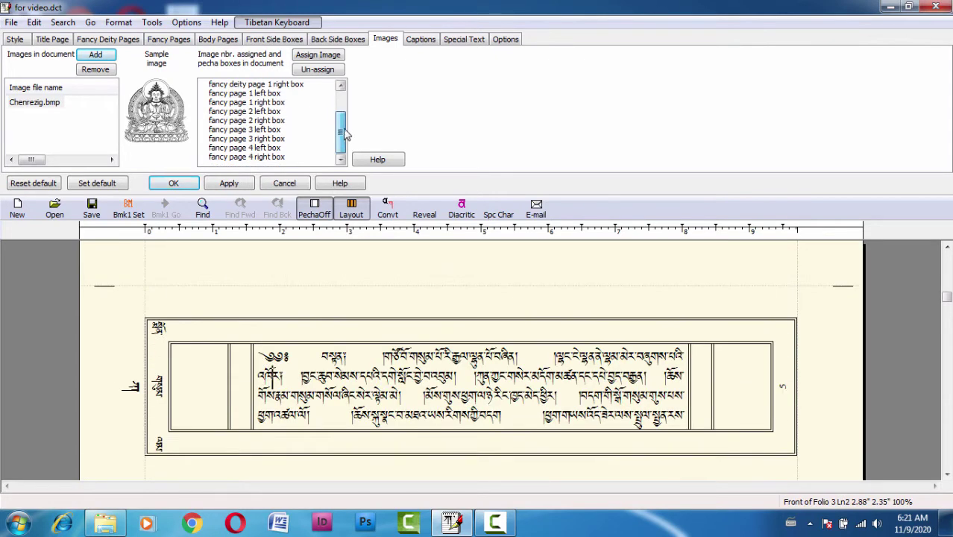
{"action": "left_click", "coordinate": [228, 103]}
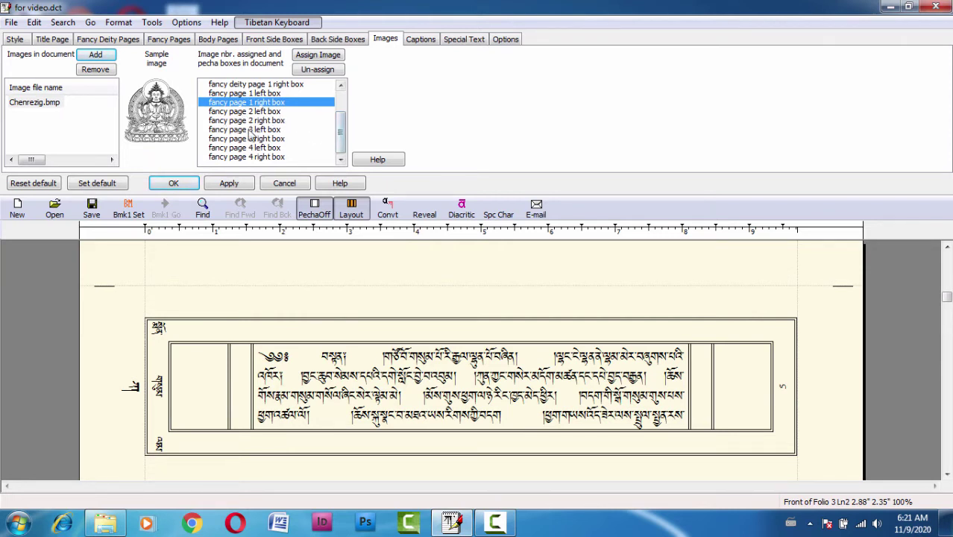
{"action": "mouse_move", "coordinate": [340, 117]}
{"action": "left_mouse_down"}
{"action": "mouse_move", "coordinate": [343, 99]}
{"action": "mouse_move", "coordinate": [343, 125]}
{"action": "left_mouse_up"}
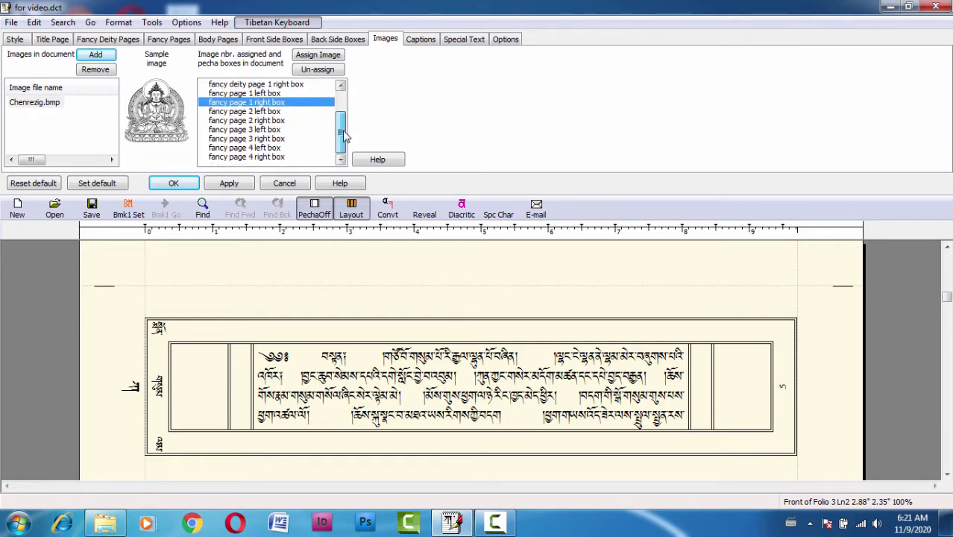
{"action": "left_click", "coordinate": [228, 148]}
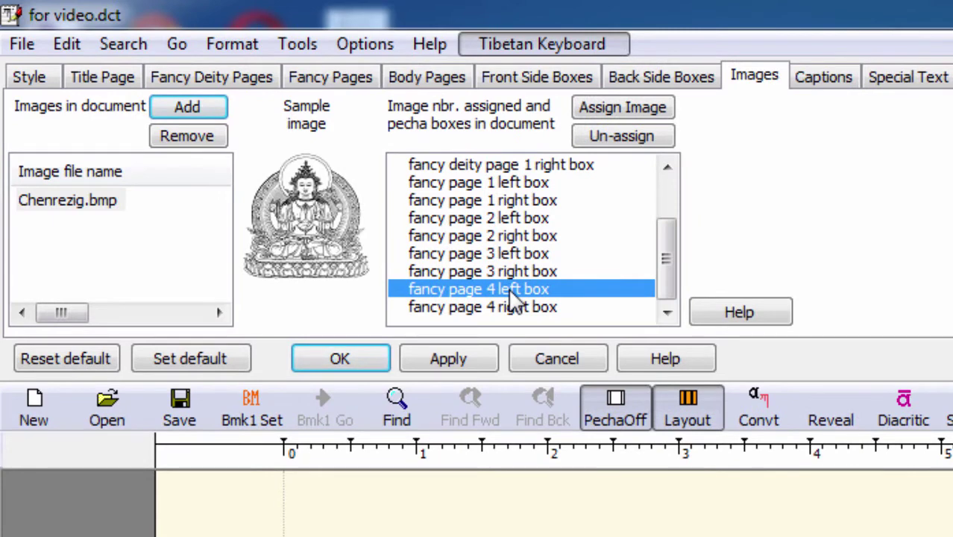
{"action": "left_click", "coordinate": [630, 109]}
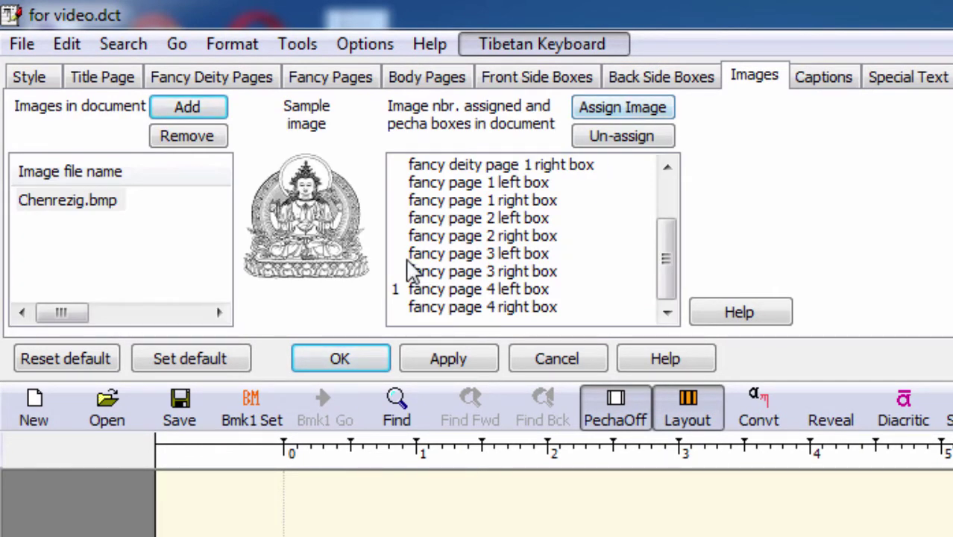
{"action": "left_click", "coordinate": [65, 203]}
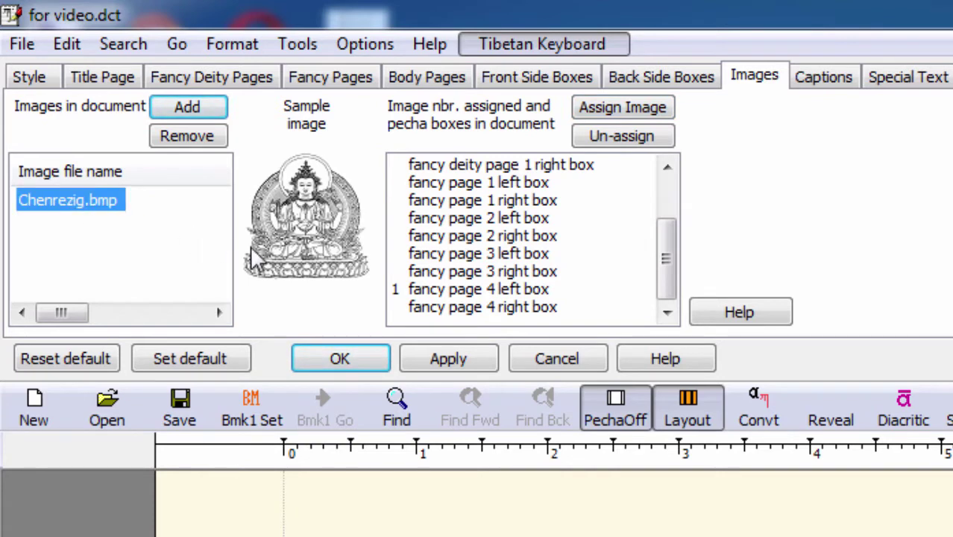
{"action": "left_click", "coordinate": [458, 290]}
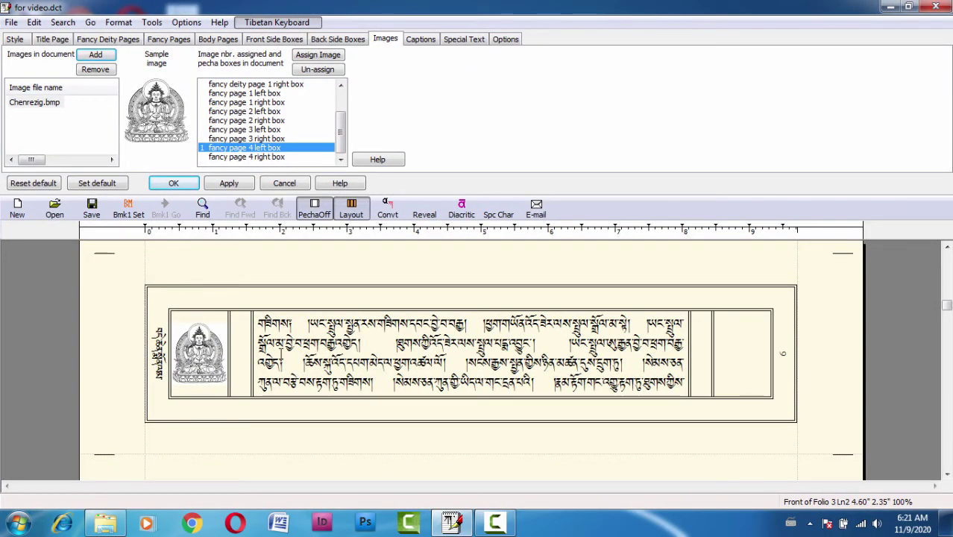
{"action": "scroll", "coordinate": [471, 360], "scroll_direction": "up", "scroll_amount": 5}
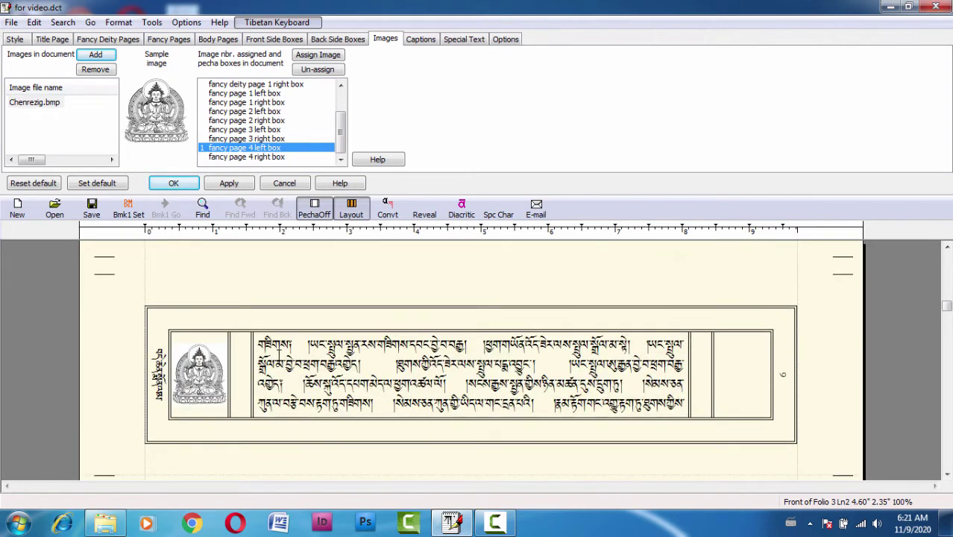
{"action": "scroll", "coordinate": [279, 356], "scroll_direction": "down", "scroll_amount": 2}
{"action": "scroll", "coordinate": [278, 356], "scroll_direction": "down", "scroll_amount": 5}
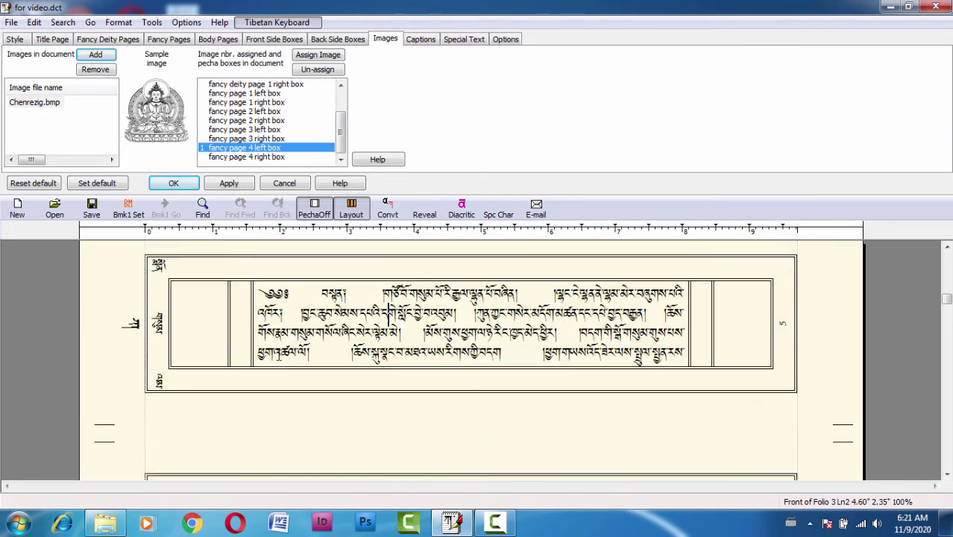
{"action": "scroll", "coordinate": [279, 356], "scroll_direction": "up", "scroll_amount": 3}
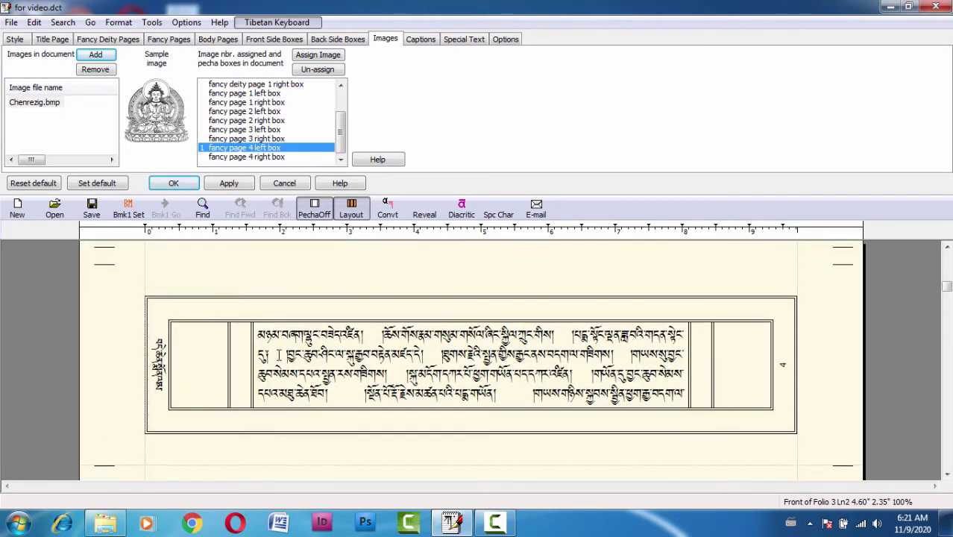
{"action": "scroll", "coordinate": [276, 346], "scroll_direction": "down", "scroll_amount": 3}
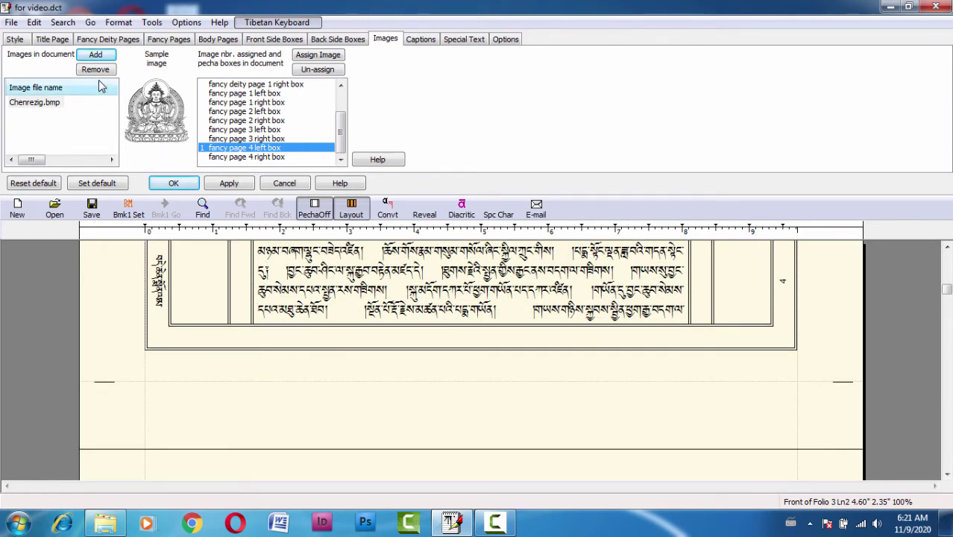
{"action": "left_click", "coordinate": [96, 55]}
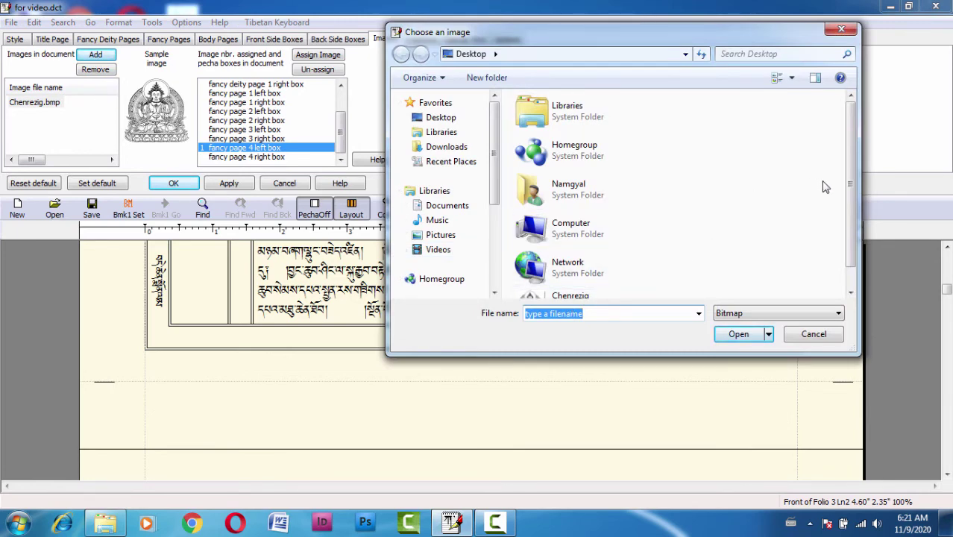
{"action": "scroll", "coordinate": [848, 213], "scroll_direction": "down", "scroll_amount": 1}
{"action": "left_click", "coordinate": [814, 334]}
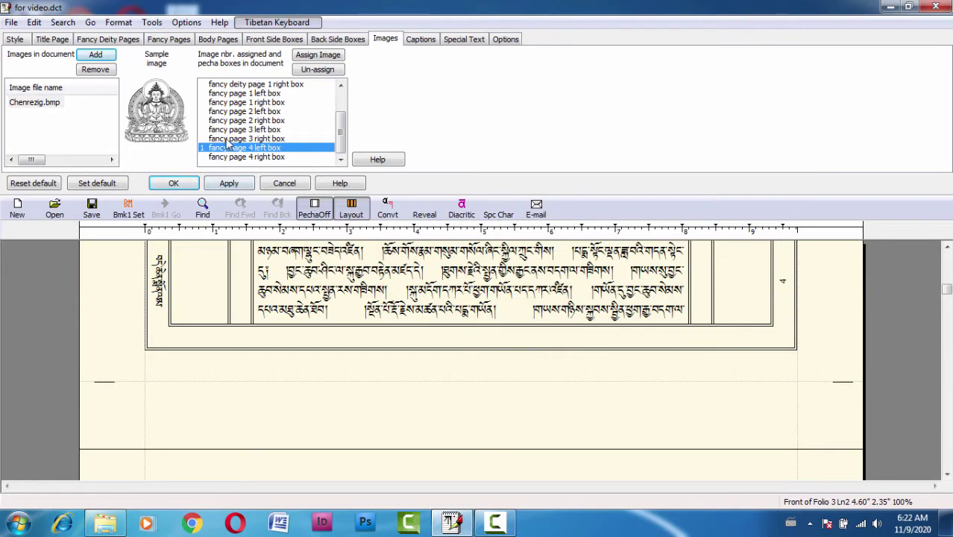
{"action": "left_click", "coordinate": [241, 157]}
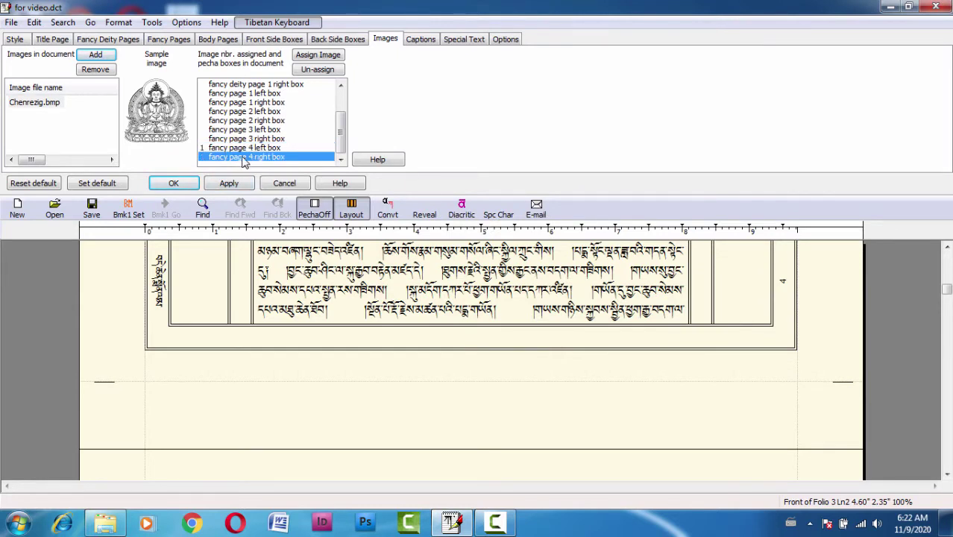
{"action": "left_click", "coordinate": [44, 103]}
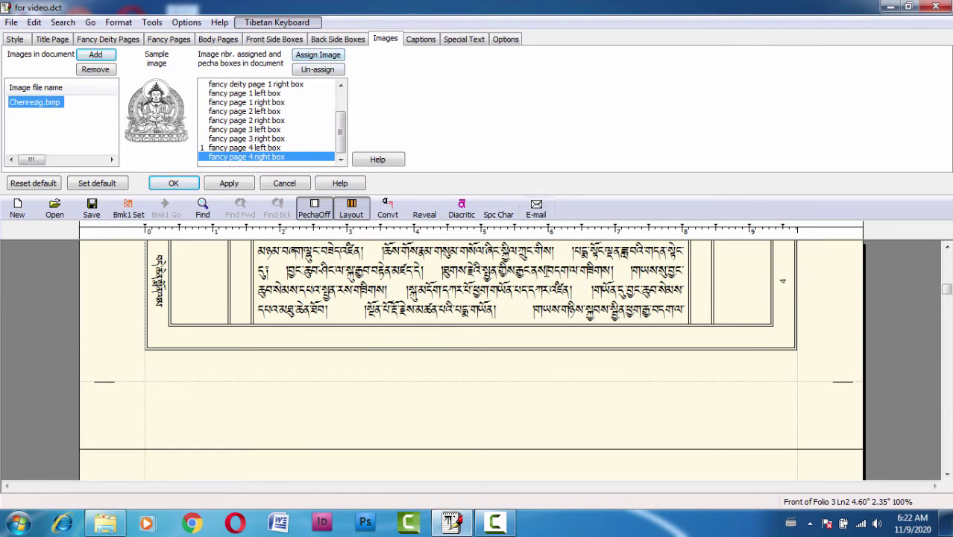
Step: Compare the title page, fancy deity page and folio 2 with the list of boxes that can hold images
{"action": "left_click", "coordinate": [544, 272]}
{"action": "scroll", "coordinate": [449, 291], "scroll_direction": "up", "scroll_amount": 3}
{"action": "scroll", "coordinate": [449, 291], "scroll_direction": "up", "scroll_amount": 8}
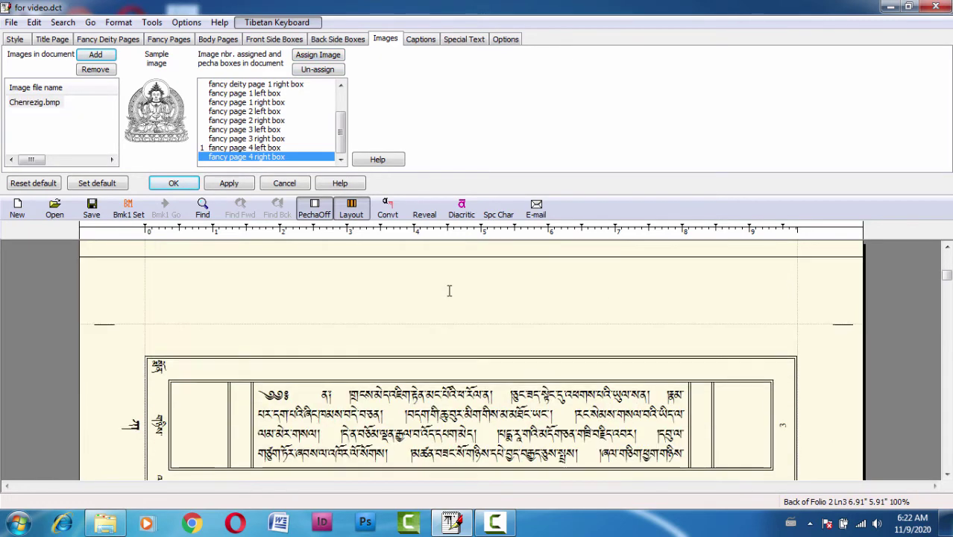
{"action": "scroll", "coordinate": [449, 291], "scroll_direction": "up", "scroll_amount": 4}
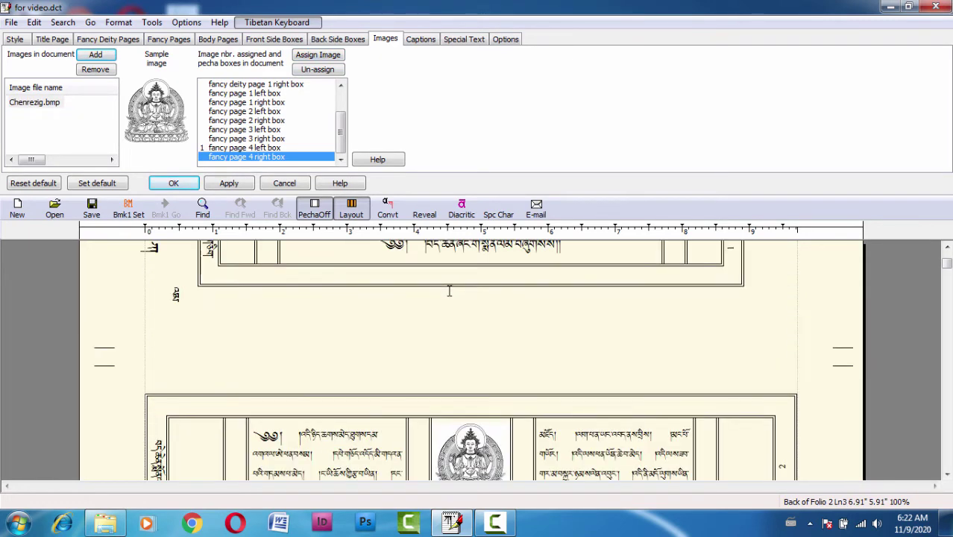
{"action": "scroll", "coordinate": [340, 132], "scroll_direction": "up", "scroll_amount": 3}
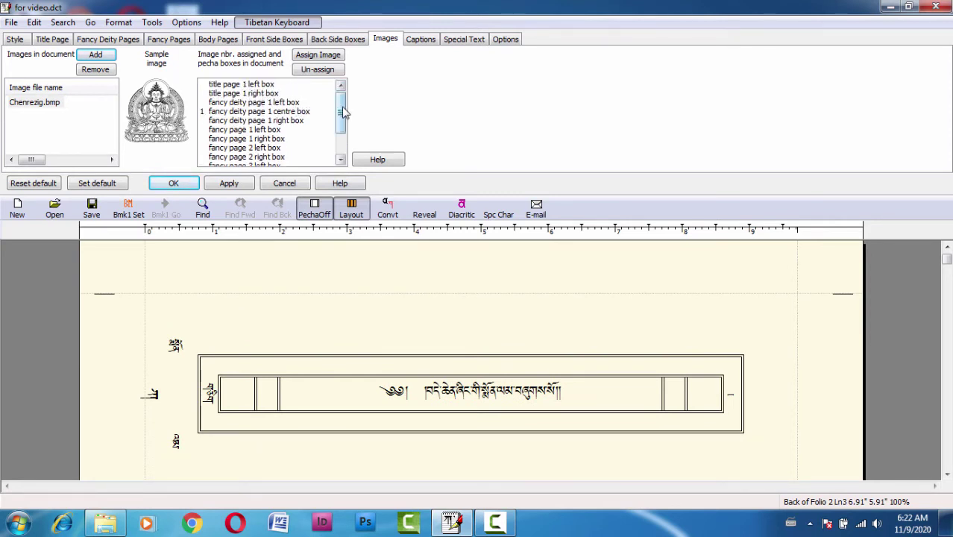
{"action": "scroll", "coordinate": [337, 111], "scroll_direction": "down", "scroll_amount": 2}
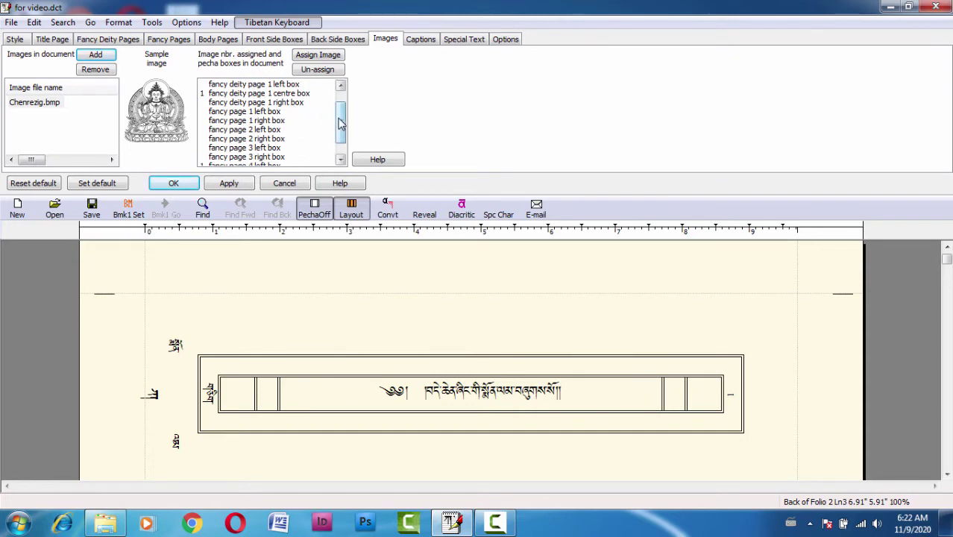
{"action": "scroll", "coordinate": [467, 404], "scroll_direction": "down", "scroll_amount": 5}
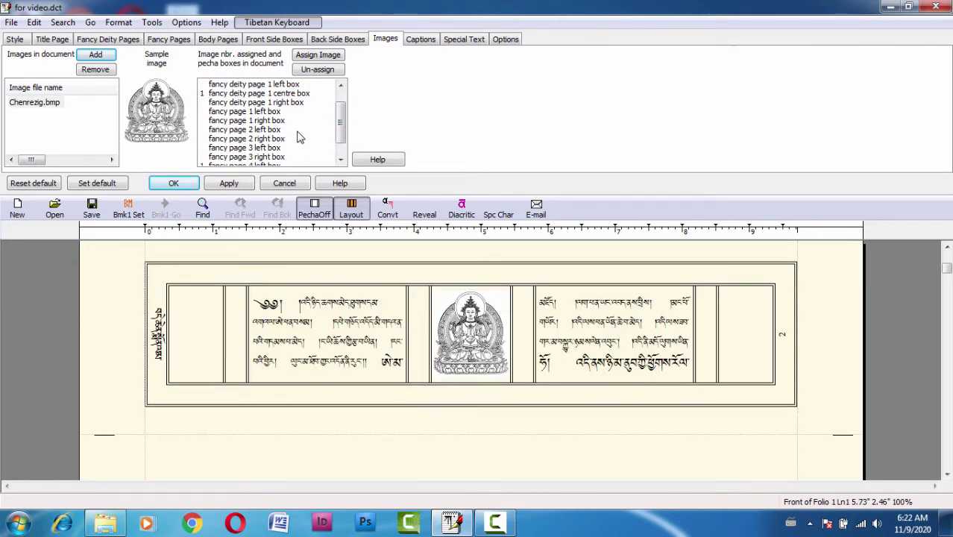
{"action": "left_click_drag", "start_coordinate": [338, 117], "coordinate": [340, 123]}
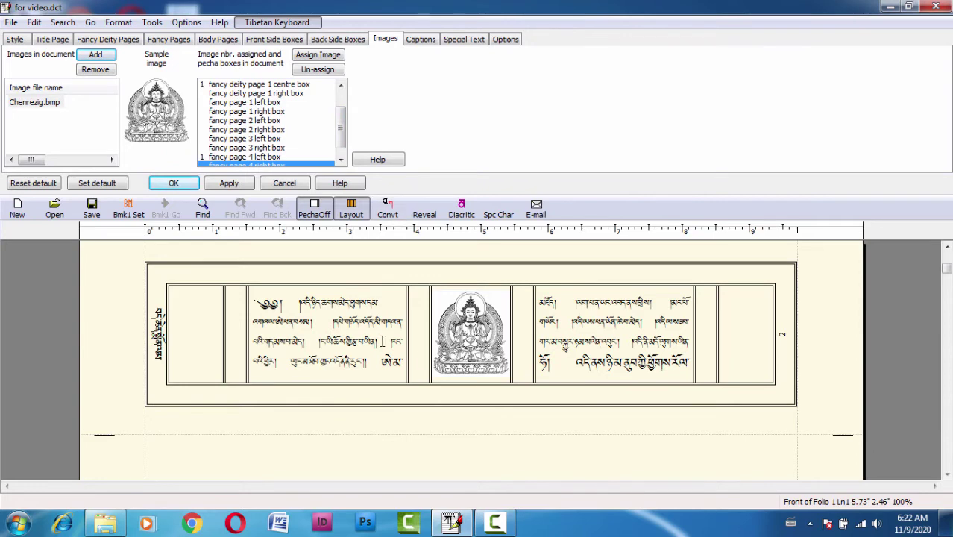
{"action": "scroll", "coordinate": [374, 349], "scroll_direction": "down", "scroll_amount": 3}
{"action": "scroll", "coordinate": [374, 349], "scroll_direction": "down", "scroll_amount": 5}
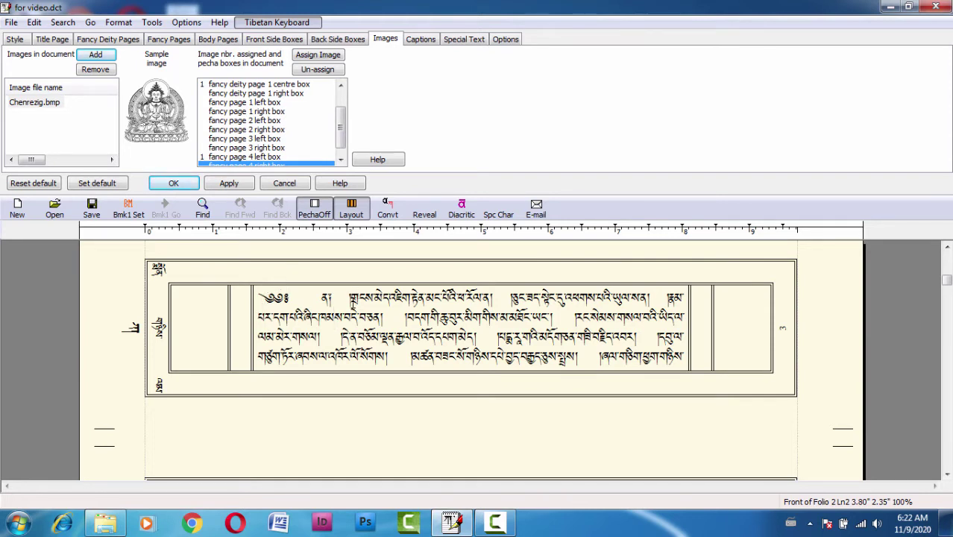
{"action": "scroll", "coordinate": [334, 316], "scroll_direction": "up", "scroll_amount": 1}
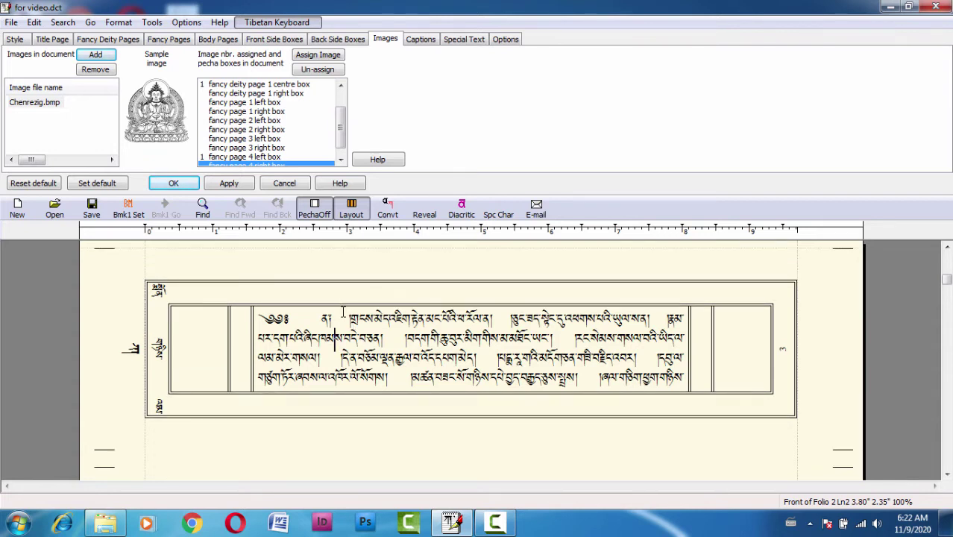
{"action": "scroll", "coordinate": [342, 313], "scroll_direction": "down", "scroll_amount": 1}
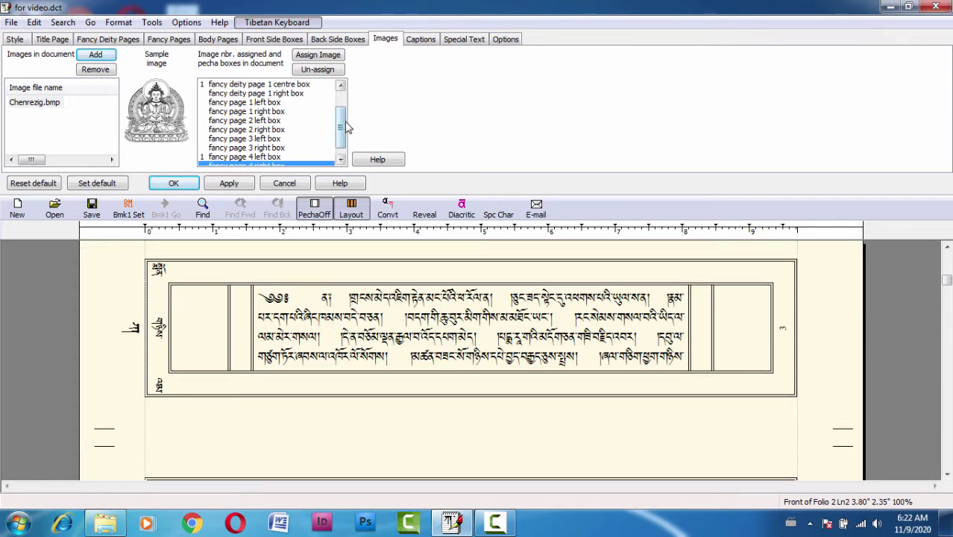
{"action": "left_click_drag", "start_coordinate": [342, 127], "coordinate": [344, 136]}
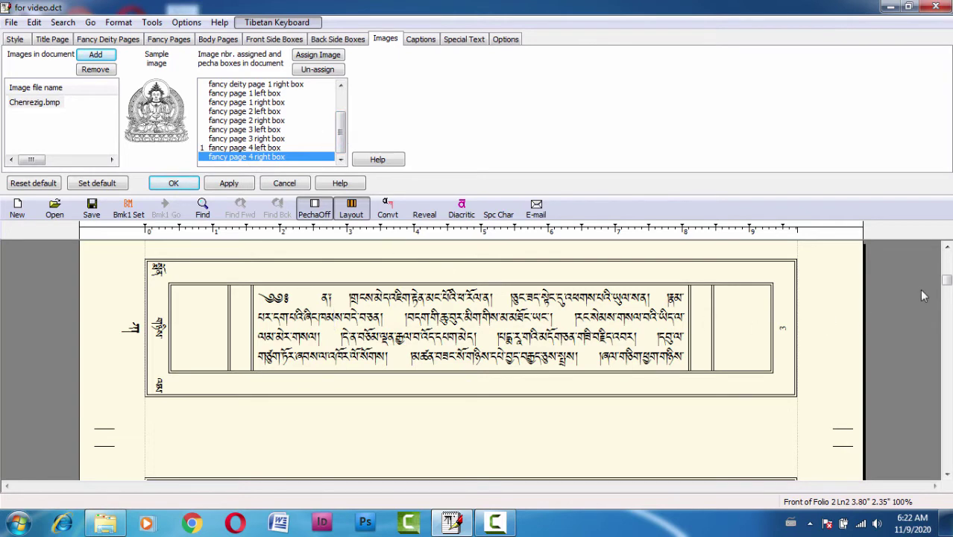
Step: Examine the body pages around the back of folio 8 for side boxes that could hold an image
{"action": "left_click_drag", "start_coordinate": [946, 282], "coordinate": [946, 401]}
{"action": "left_click", "coordinate": [482, 411]}
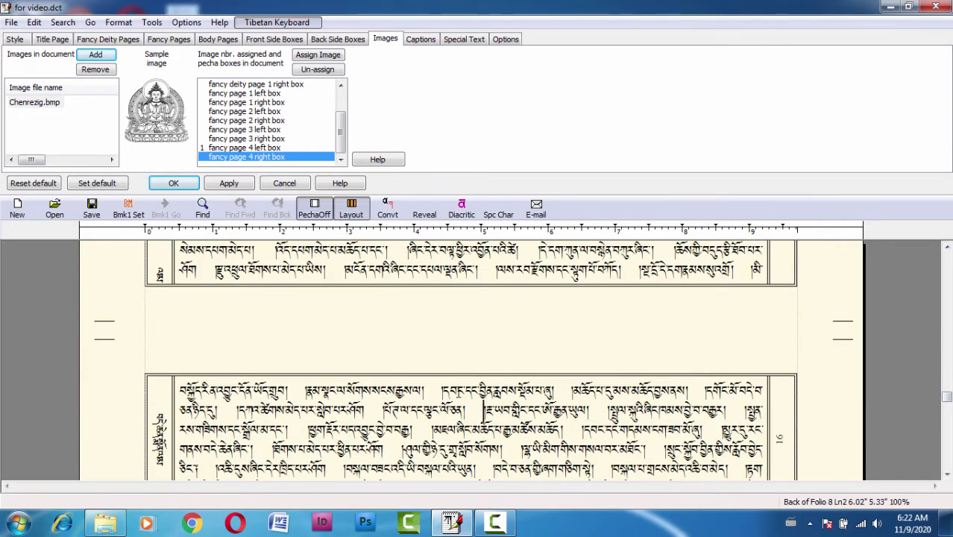
{"action": "scroll", "coordinate": [417, 354], "scroll_direction": "down", "scroll_amount": 3}
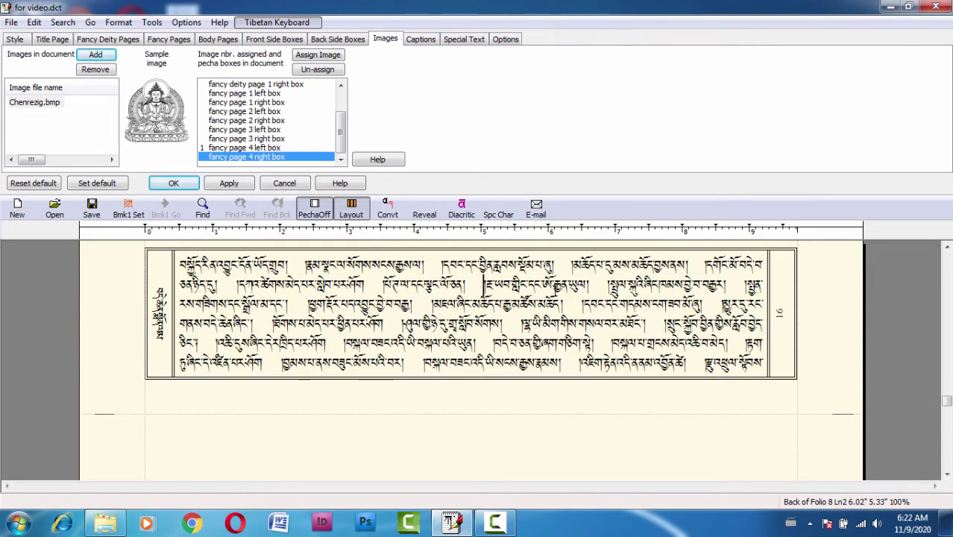
{"action": "scroll", "coordinate": [321, 306], "scroll_direction": "up", "scroll_amount": 1}
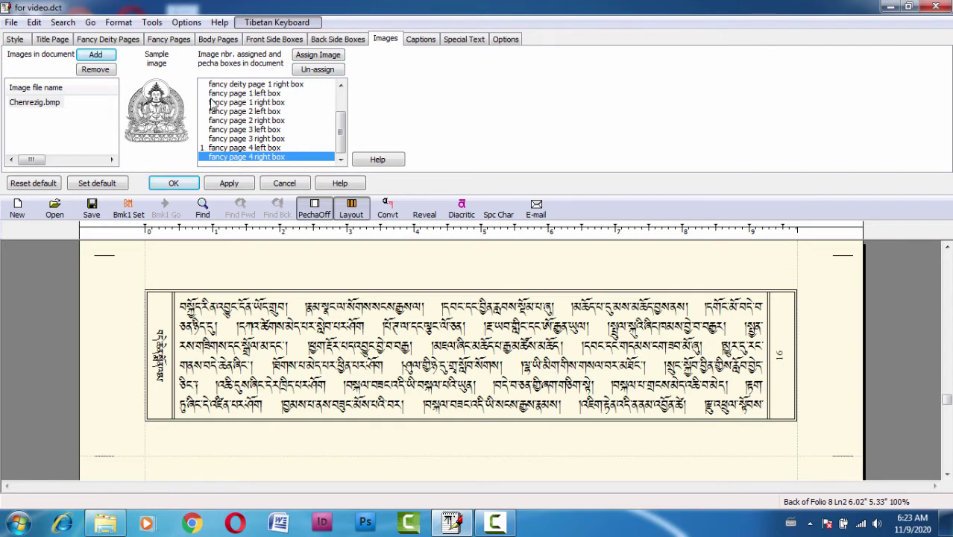
Step: Un-assign the image from the left box of fancy page 4 on the back of folio 3
{"action": "left_click", "coordinate": [216, 148]}
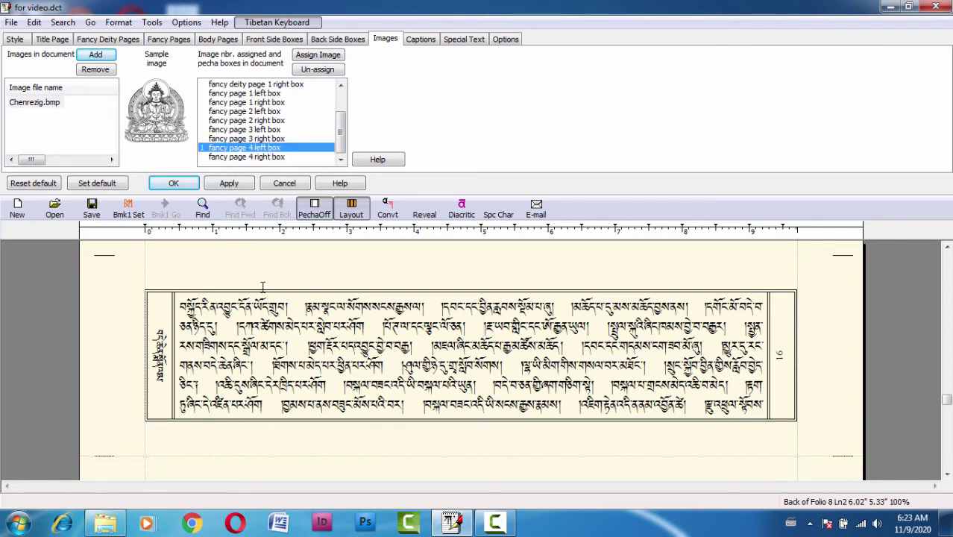
{"action": "scroll", "coordinate": [947, 400], "scroll_direction": "up", "scroll_amount": 10}
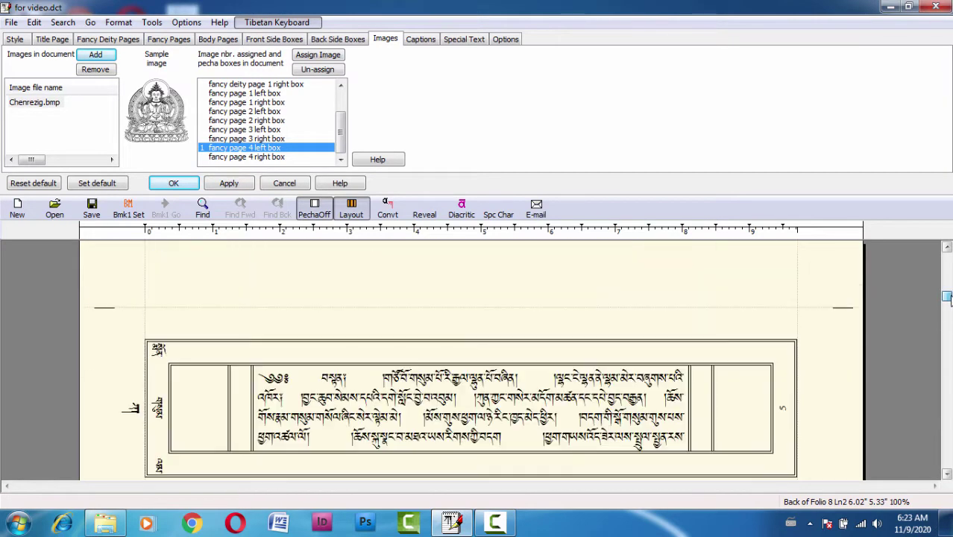
{"action": "scroll", "coordinate": [375, 384], "scroll_direction": "down", "scroll_amount": 6}
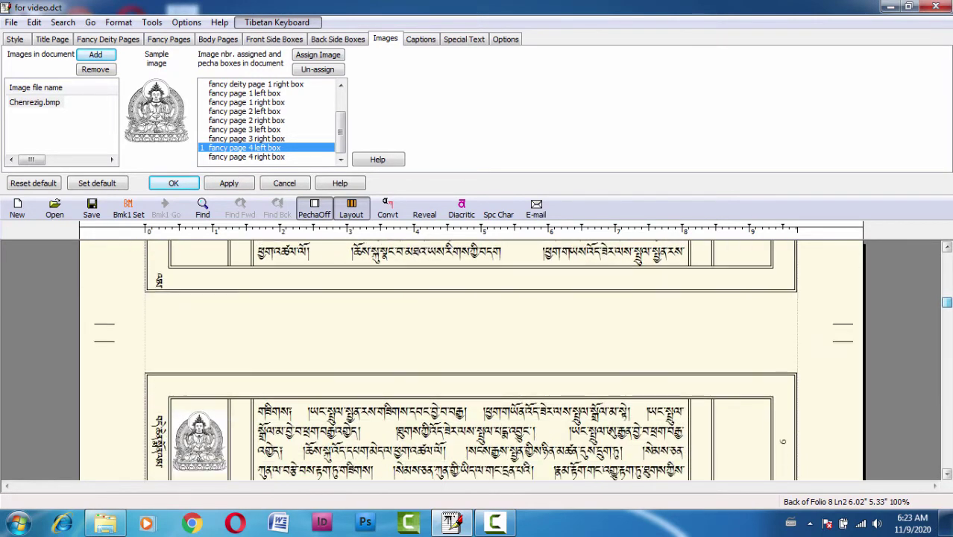
{"action": "left_click", "coordinate": [316, 387]}
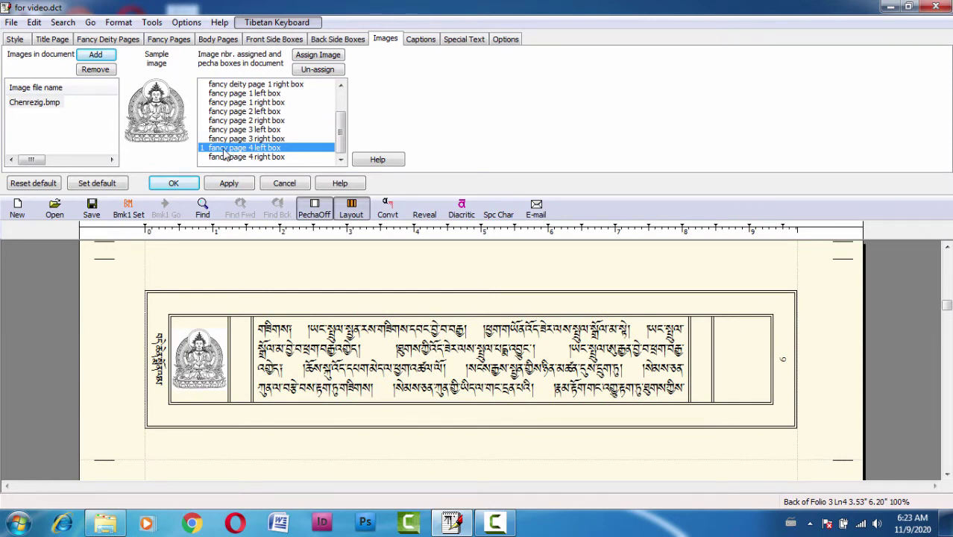
{"action": "left_click", "coordinate": [315, 71]}
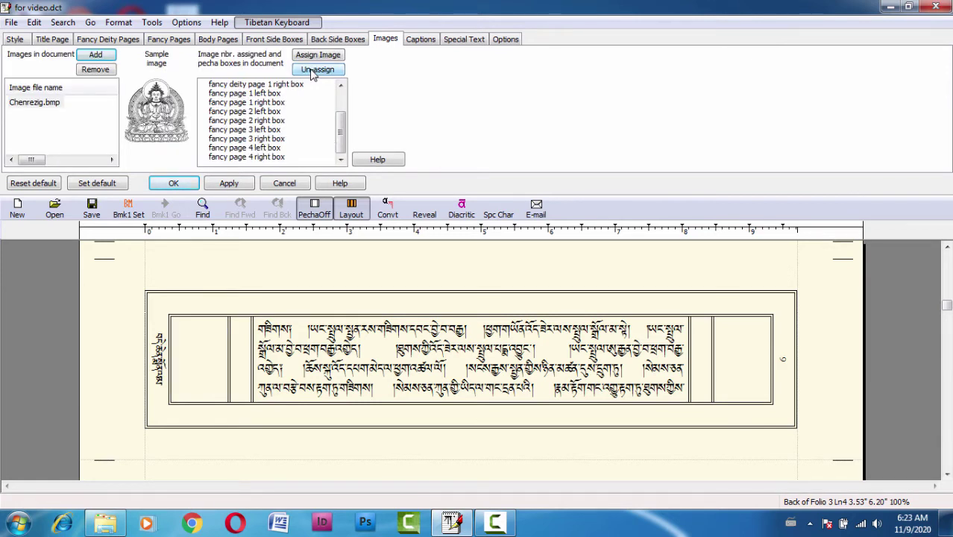
Step: Review the fancy pages from folio 3 back to the fancy deity page with the Chenrezig image
{"action": "left_click", "coordinate": [280, 367]}
{"action": "scroll", "coordinate": [319, 357], "scroll_direction": "up", "scroll_amount": 1}
{"action": "scroll", "coordinate": [322, 350], "scroll_direction": "down", "scroll_amount": 4}
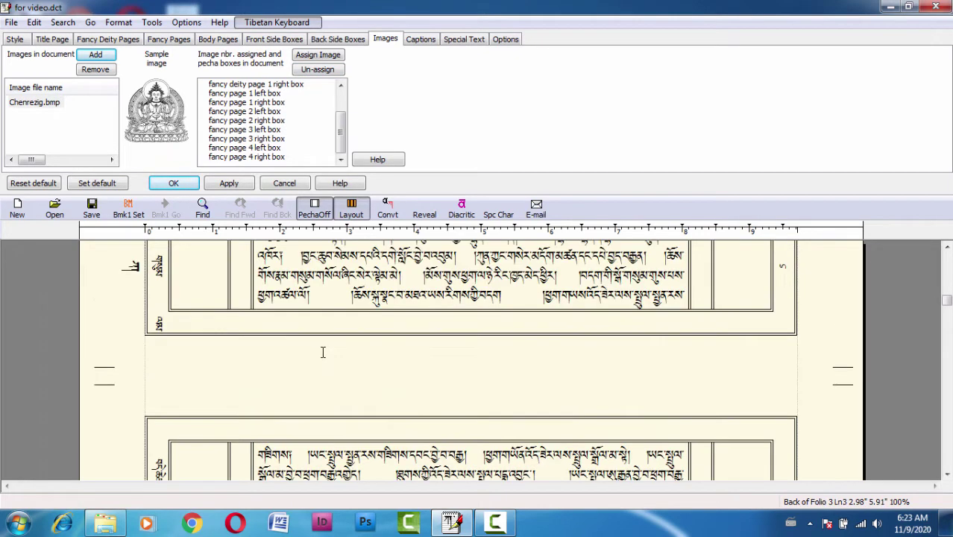
{"action": "scroll", "coordinate": [323, 352], "scroll_direction": "down", "scroll_amount": 3}
{"action": "scroll", "coordinate": [324, 347], "scroll_direction": "up", "scroll_amount": 2}
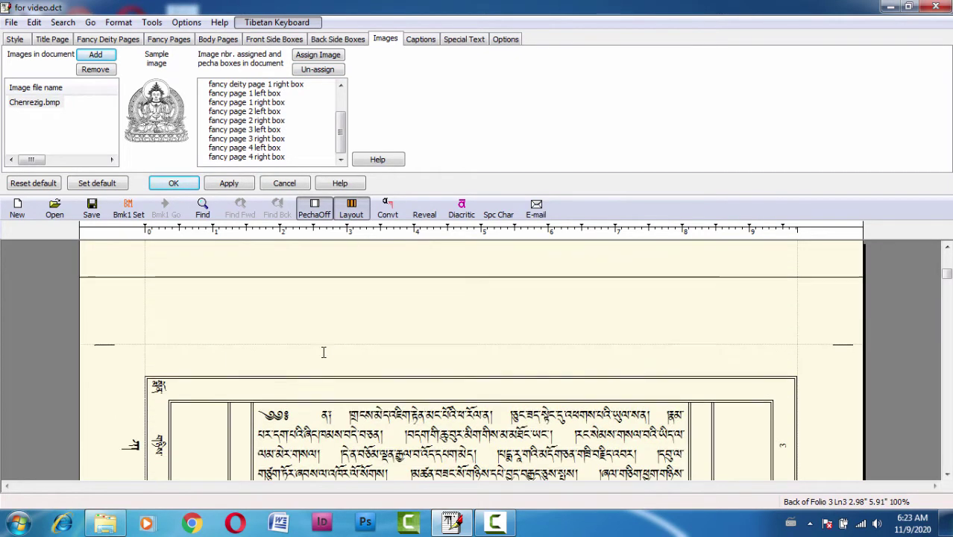
{"action": "scroll", "coordinate": [324, 353], "scroll_direction": "down", "scroll_amount": 2}
{"action": "scroll", "coordinate": [324, 351], "scroll_direction": "up", "scroll_amount": 3}
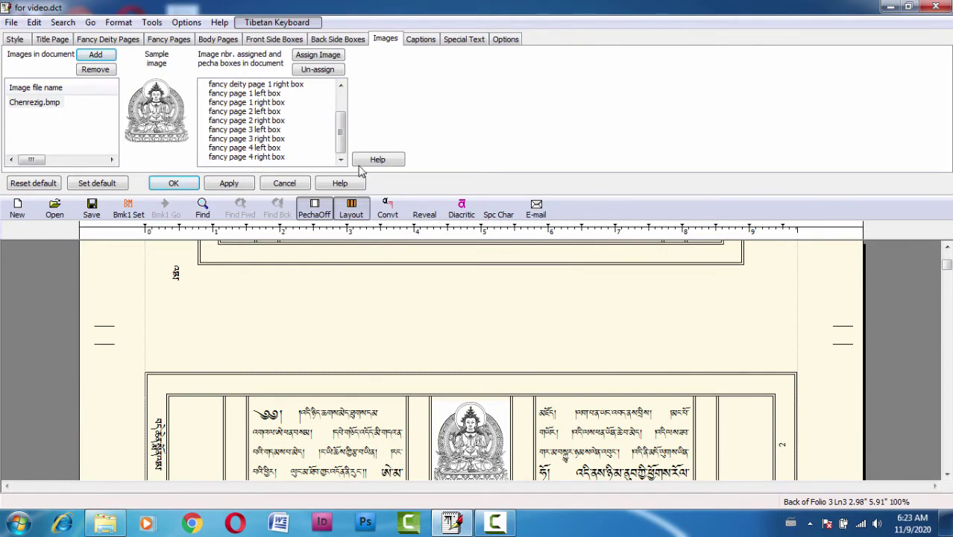
Step: Add the caption འཕགས་པ་སྤྱན་རས་གཟིགས། to the bottom border of fancy deity page 1 and apply it
{"action": "left_click", "coordinate": [421, 40]}
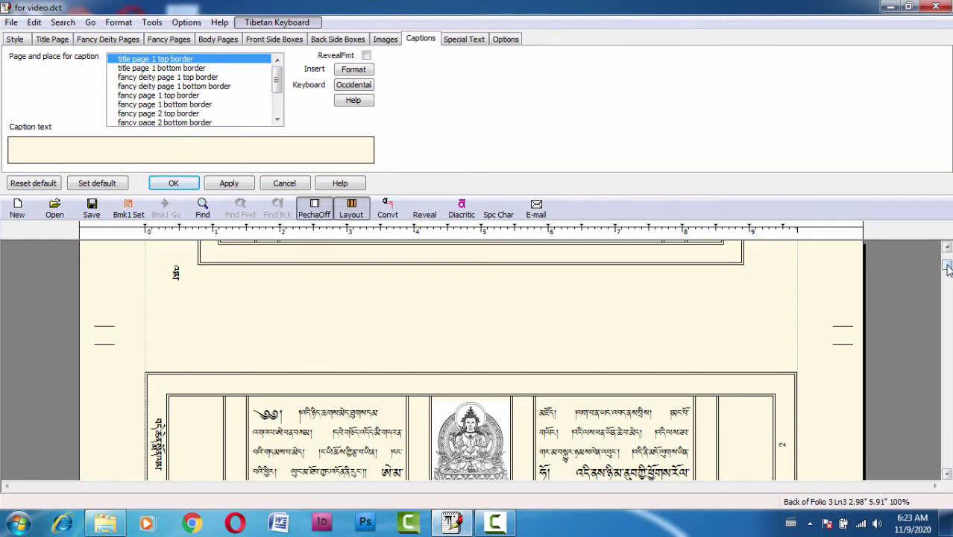
{"action": "scroll", "coordinate": [948, 268], "scroll_direction": "down", "scroll_amount": 1}
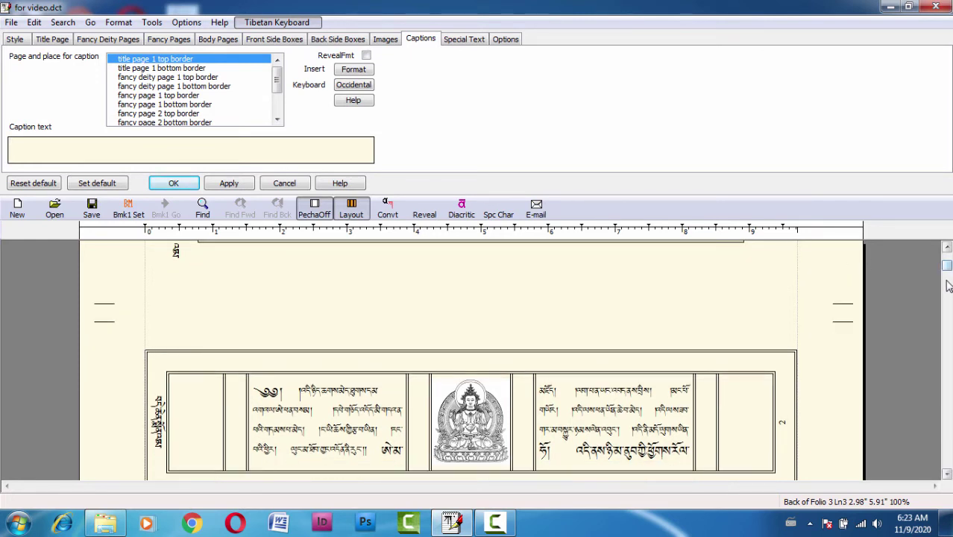
{"action": "left_click", "coordinate": [947, 475]}
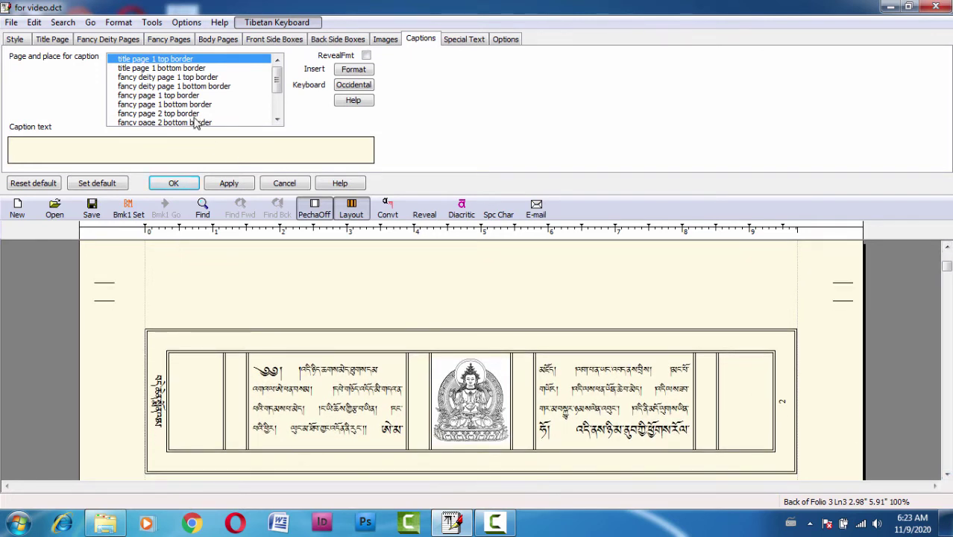
{"action": "left_click", "coordinate": [141, 87]}
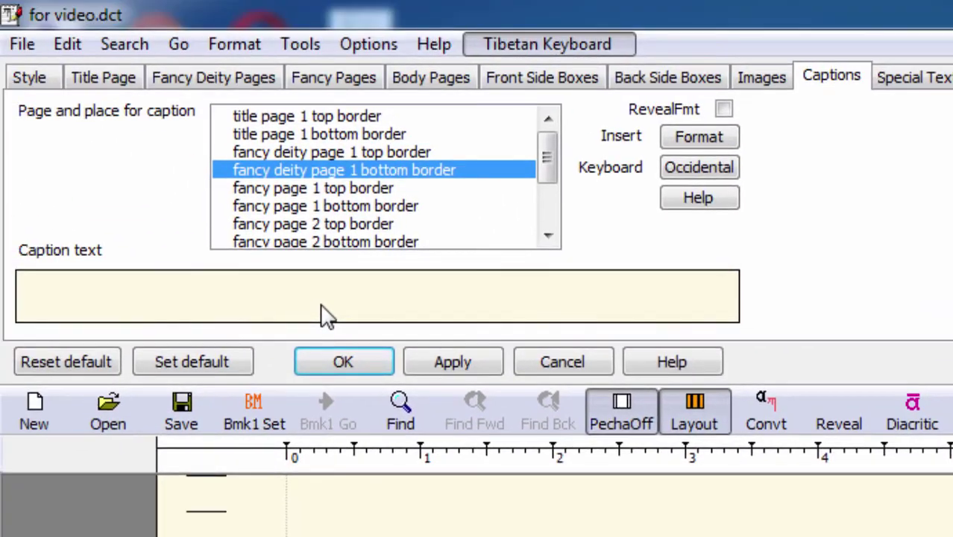
{"action": "type", "text": "འཕགས་"}
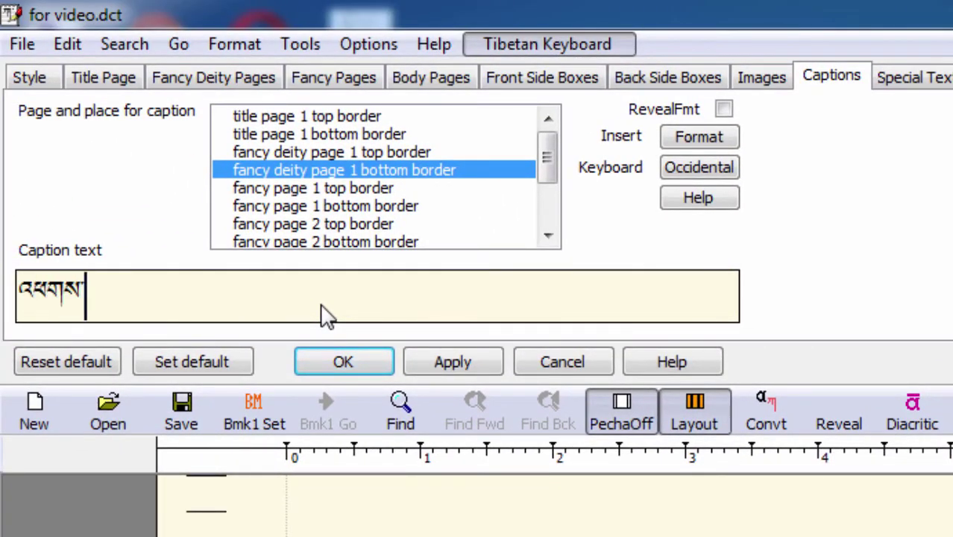
{"action": "type", "text": "པ་སྤྱན་རས་གཟིགས།"}
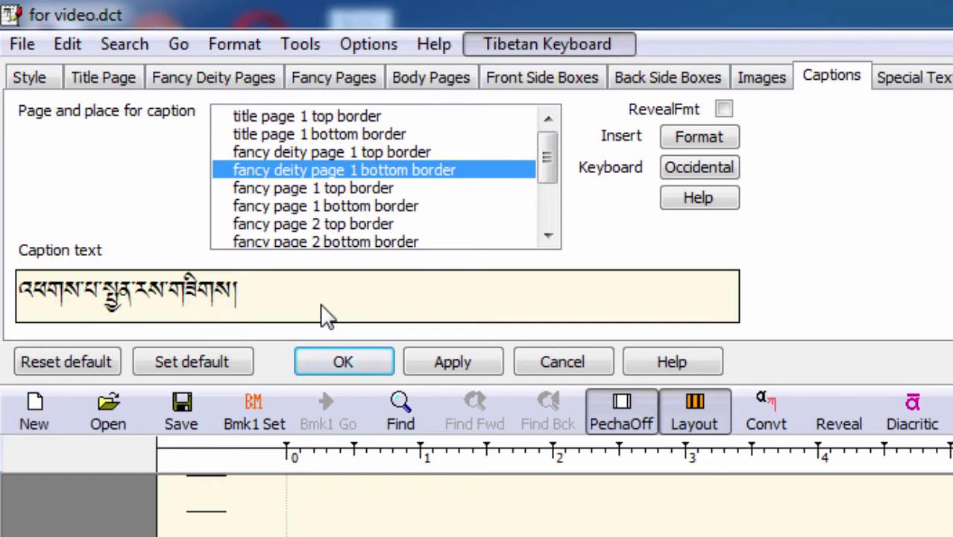
{"action": "left_click", "coordinate": [442, 363]}
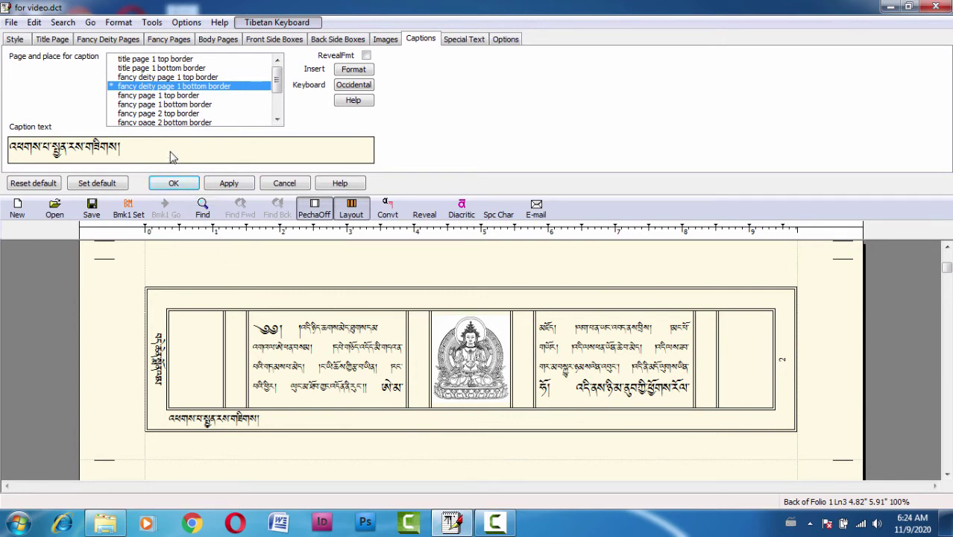
Step: Insert centre justification before the bottom border caption of fancy deity page 1 and apply it
{"action": "scroll", "coordinate": [172, 154], "scroll_direction": "down", "scroll_amount": 1}
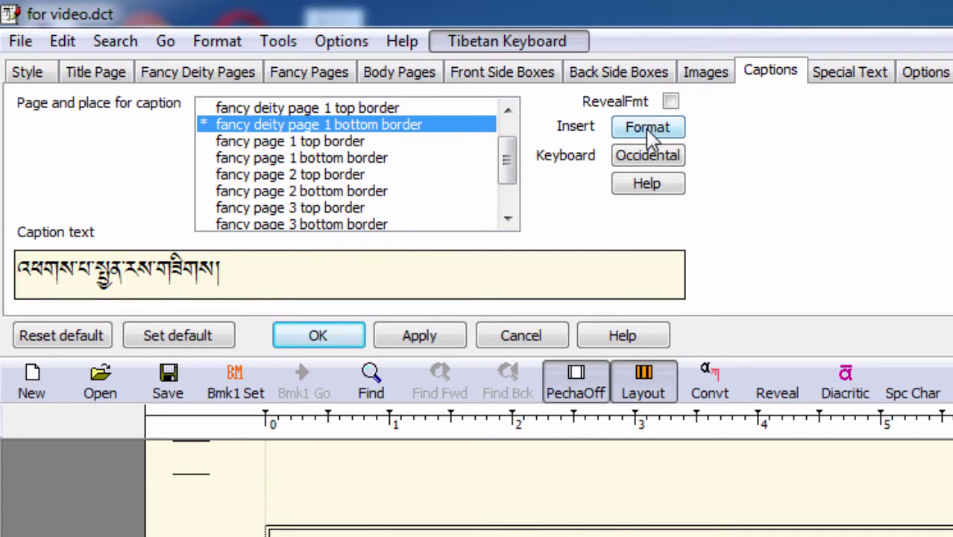
{"action": "left_click", "coordinate": [649, 135]}
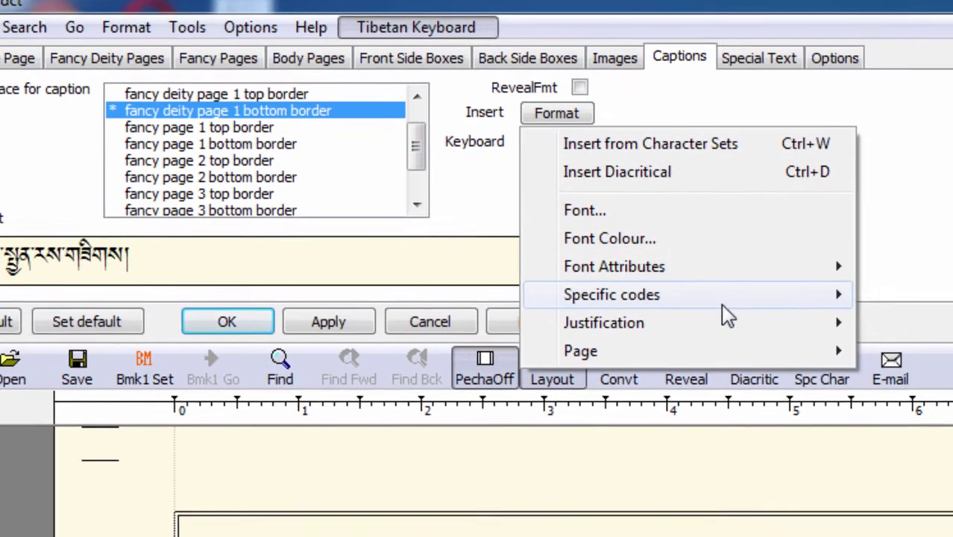
{"action": "mouse_move", "coordinate": [817, 333]}
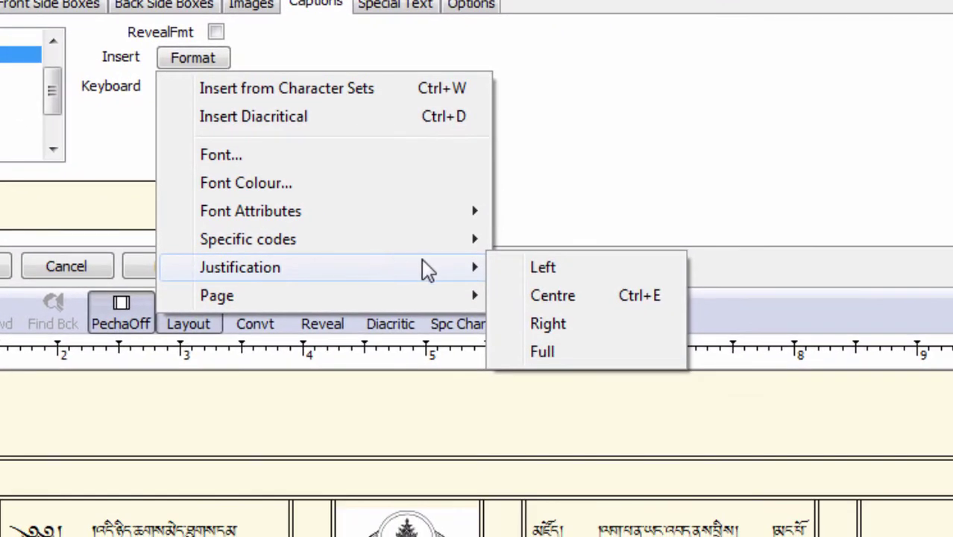
{"action": "left_click", "coordinate": [552, 295]}
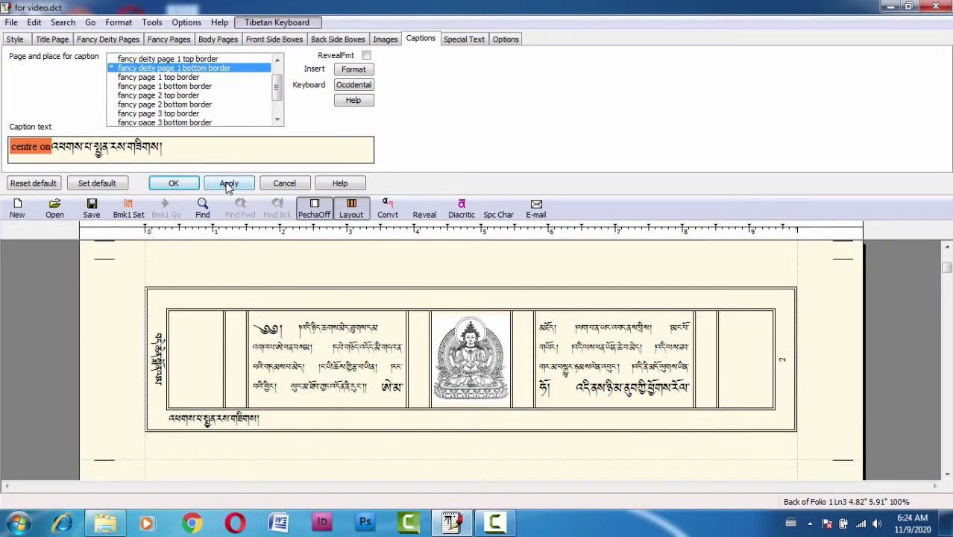
{"action": "left_click", "coordinate": [228, 184]}
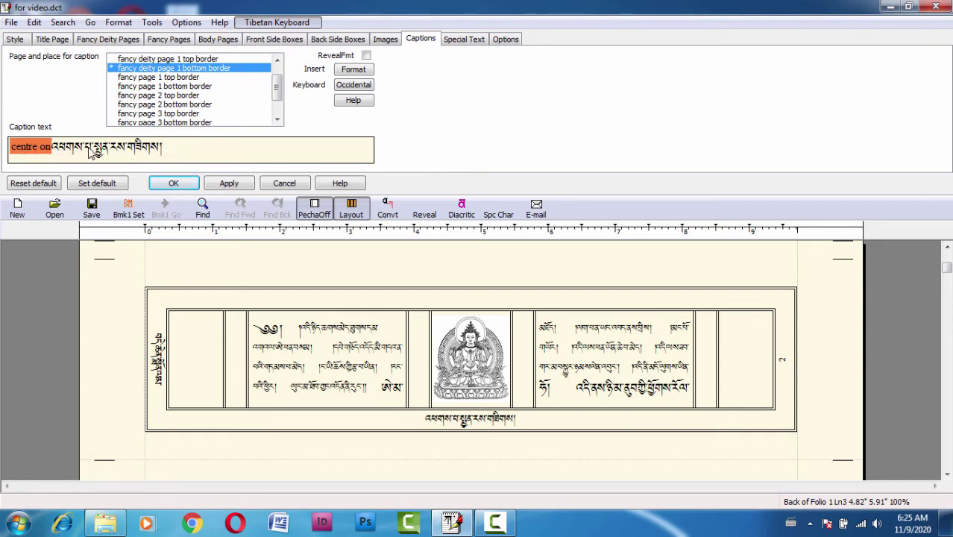
{"action": "left_click", "coordinate": [351, 70]}
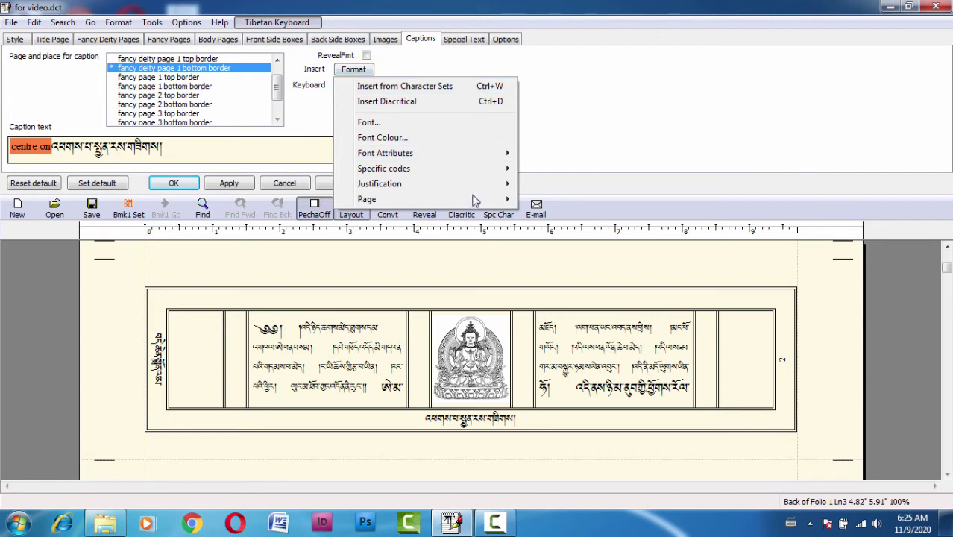
{"action": "left_click", "coordinate": [647, 74]}
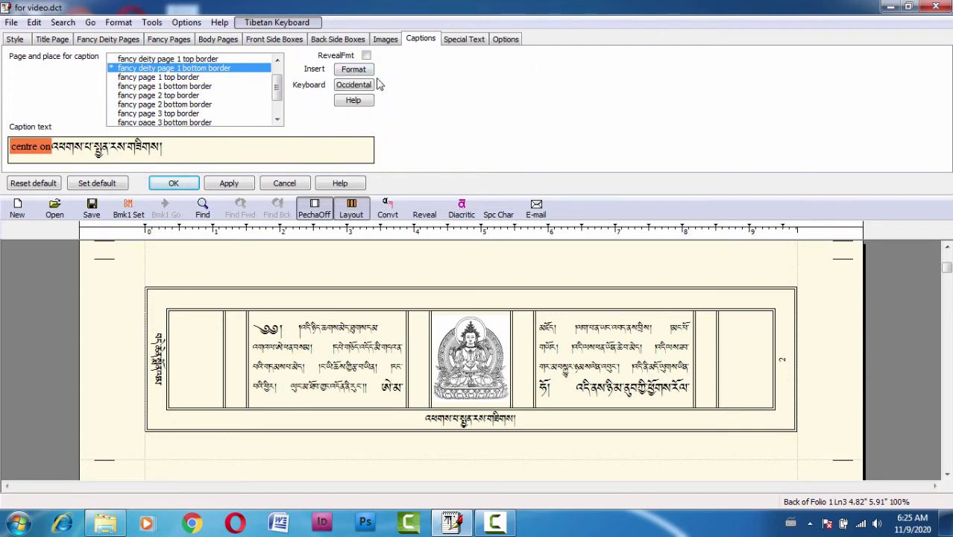
{"action": "left_click", "coordinate": [377, 40]}
{"action": "left_click", "coordinate": [339, 40]}
{"action": "left_click", "coordinate": [292, 39]}
{"action": "left_click", "coordinate": [220, 41]}
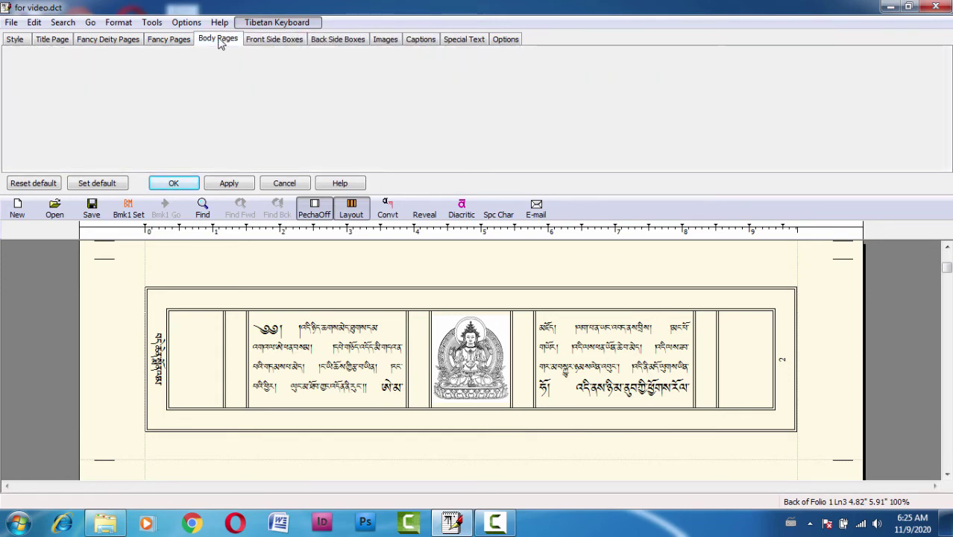
{"action": "left_click", "coordinate": [170, 42]}
{"action": "left_click", "coordinate": [123, 45]}
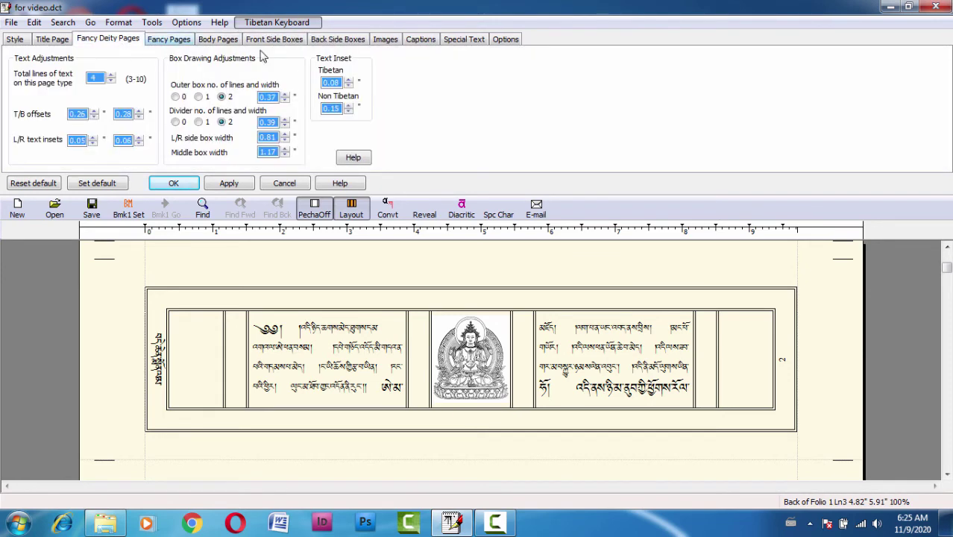
Step: Display the special yiggo text for body pages and bring the first body page, the front of folio 4, into view
{"action": "left_click", "coordinate": [424, 42]}
{"action": "left_click", "coordinate": [460, 41]}
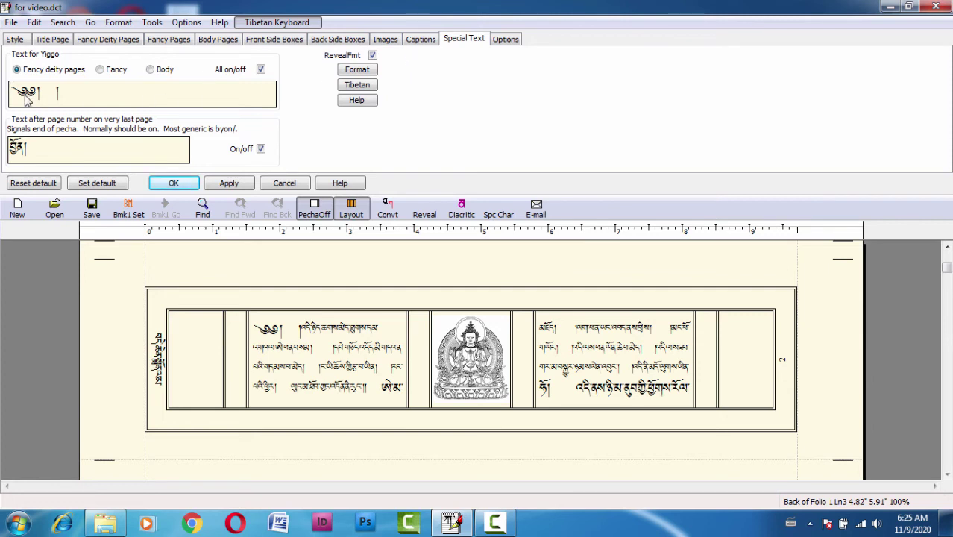
{"action": "left_click", "coordinate": [73, 98]}
{"action": "left_click", "coordinate": [151, 69]}
{"action": "scroll", "coordinate": [312, 321], "scroll_direction": "down", "scroll_amount": 10}
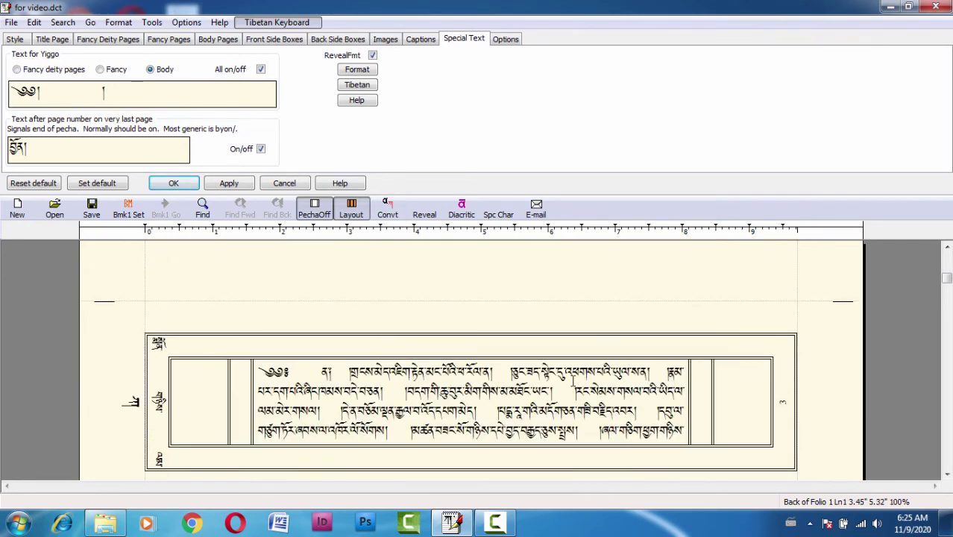
{"action": "scroll", "coordinate": [347, 393], "scroll_direction": "down", "scroll_amount": 8}
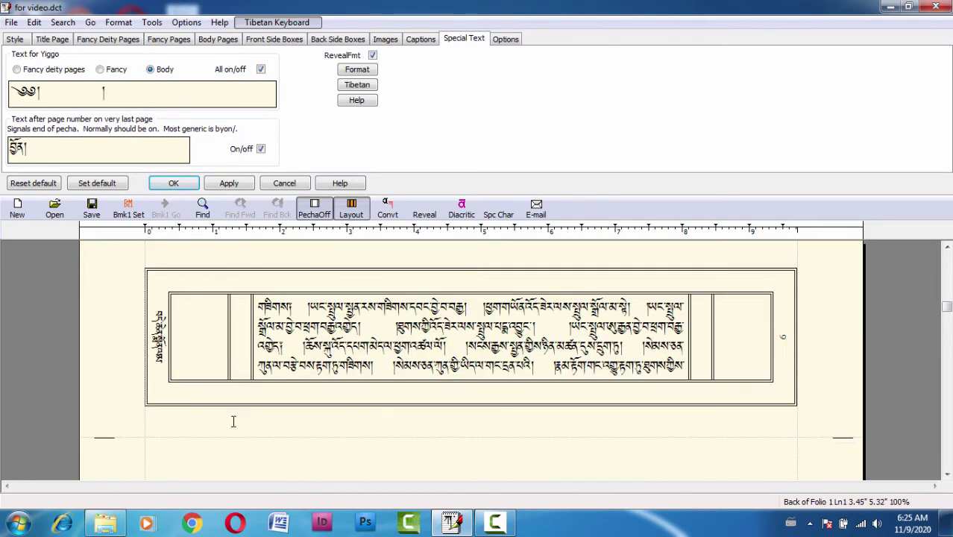
{"action": "scroll", "coordinate": [221, 350], "scroll_direction": "up", "scroll_amount": 1}
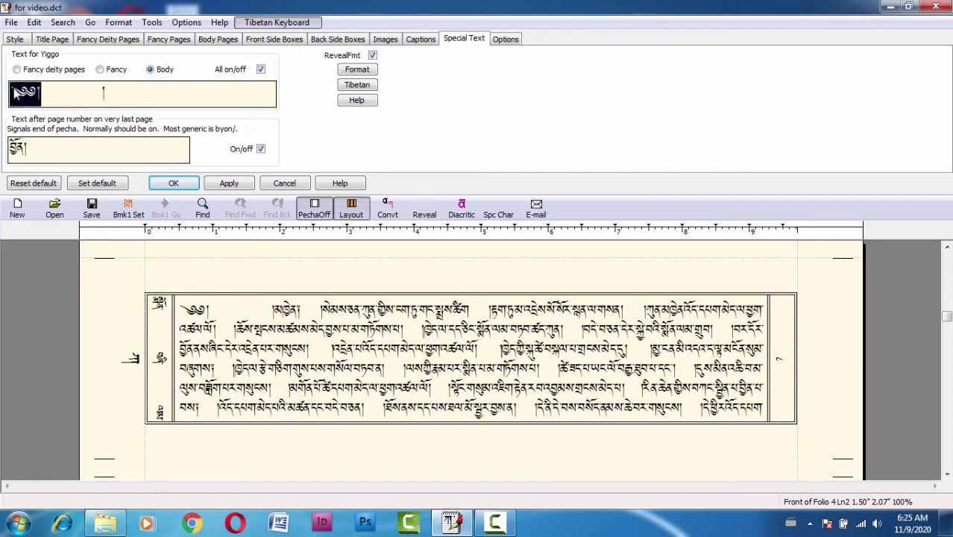
Step: Format the body page yiggo text with Fine Font and apply the change to the document
{"action": "left_click", "coordinate": [357, 68]}
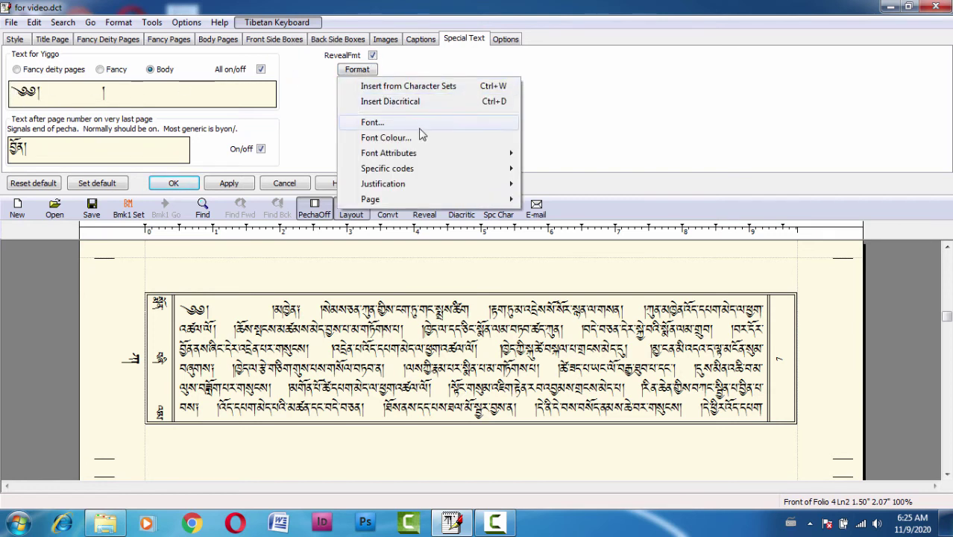
{"action": "mouse_move", "coordinate": [442, 171]}
{"action": "mouse_move", "coordinate": [448, 153]}
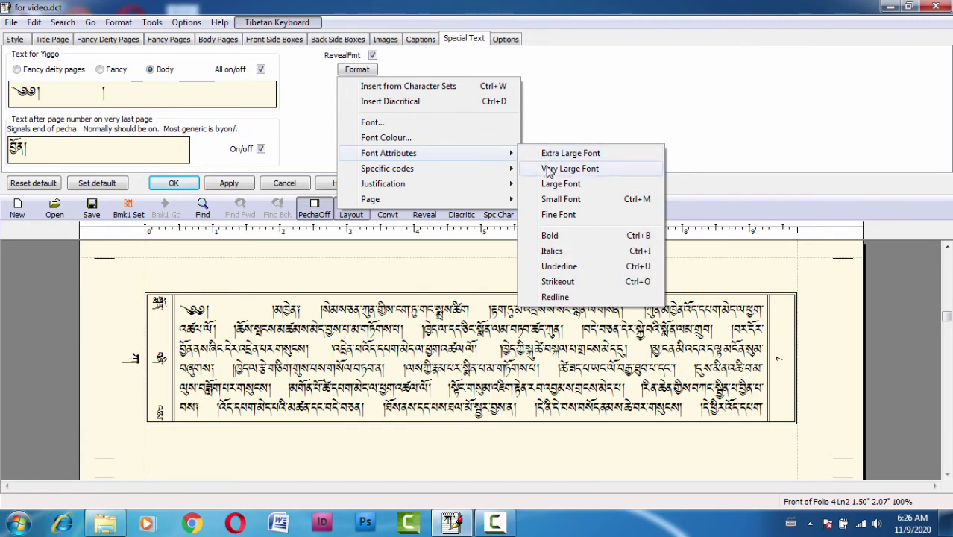
{"action": "left_click", "coordinate": [579, 215]}
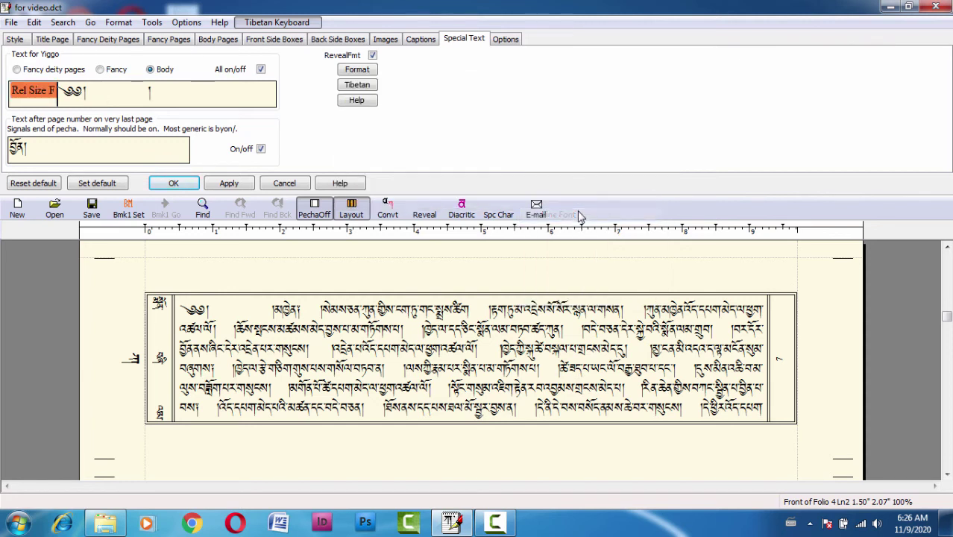
{"action": "left_click", "coordinate": [227, 184]}
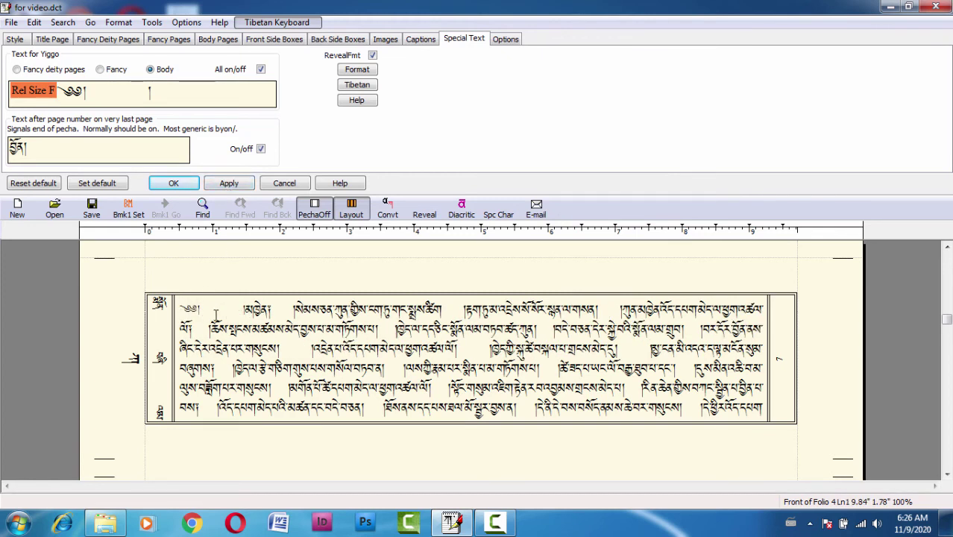
Step: Remove the relative size format code from the body page yiggo text, apply the change and close the pecha layout settings
{"action": "left_click", "coordinate": [62, 99]}
{"action": "key", "text": "Delete"}
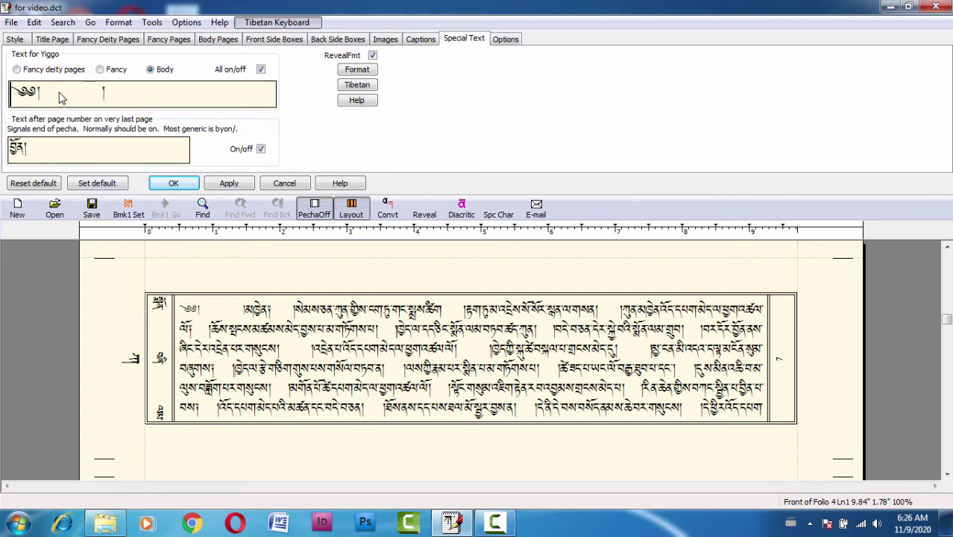
{"action": "left_click", "coordinate": [228, 183]}
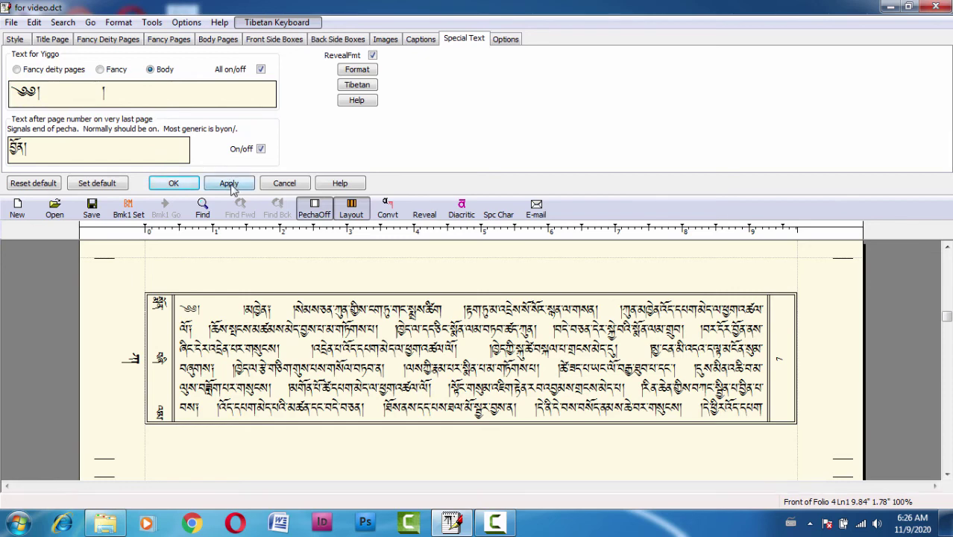
{"action": "left_click", "coordinate": [173, 186]}
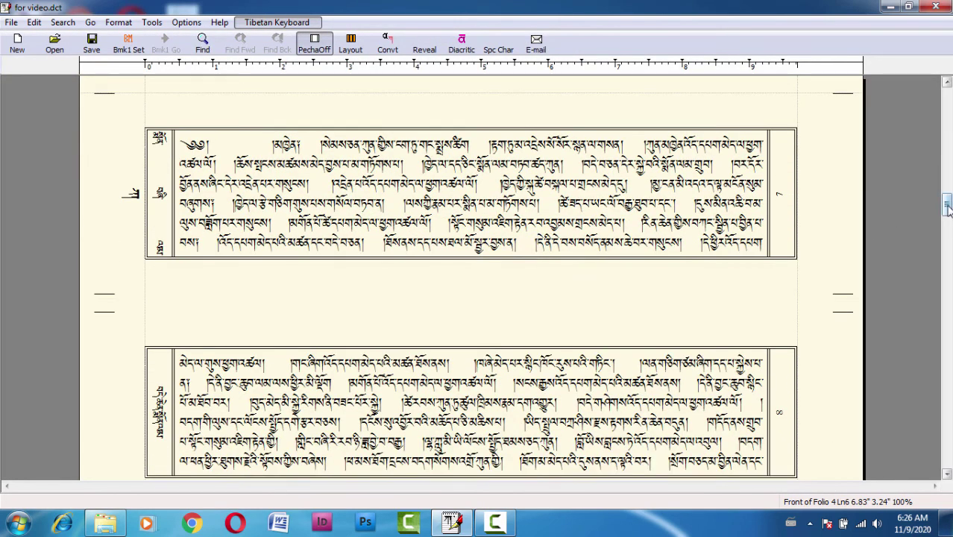
Step: Reopen the pecha layout settings and display the page arrangement style options
{"action": "left_click", "coordinate": [350, 43]}
{"action": "left_click", "coordinate": [507, 38]}
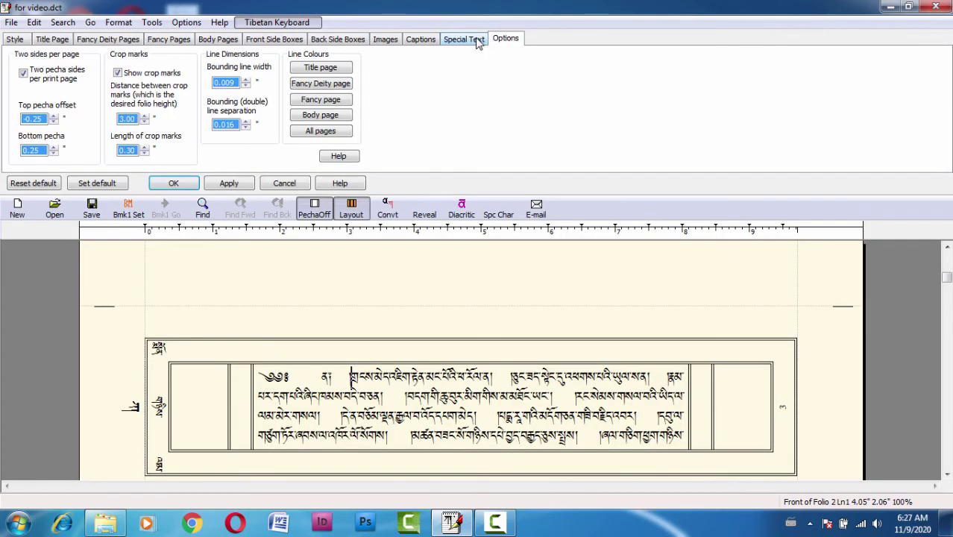
{"action": "left_click", "coordinate": [475, 42]}
{"action": "left_click", "coordinate": [428, 41]}
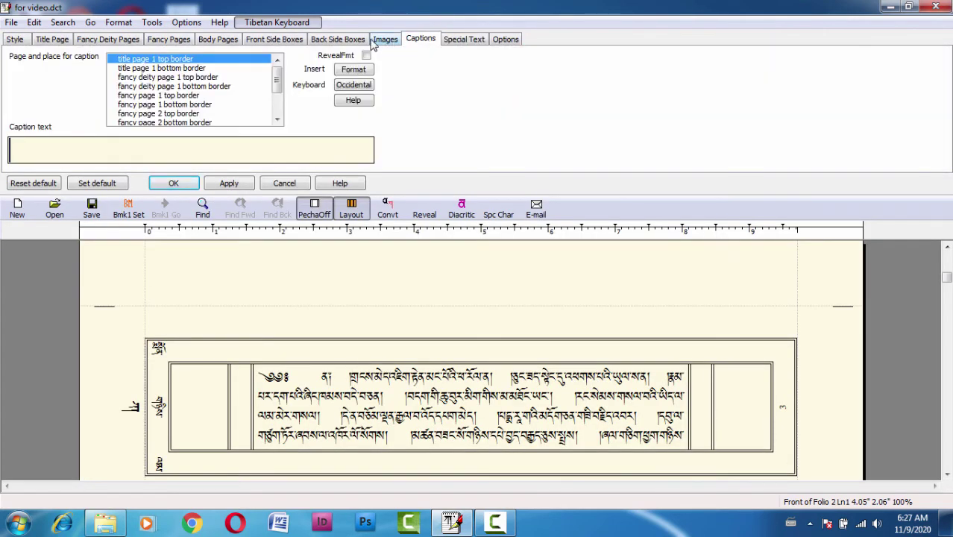
{"action": "left_click", "coordinate": [380, 41]}
{"action": "left_click", "coordinate": [328, 41]}
{"action": "left_click", "coordinate": [15, 39]}
{"action": "scroll", "coordinate": [436, 385], "scroll_direction": "down", "scroll_amount": 3}
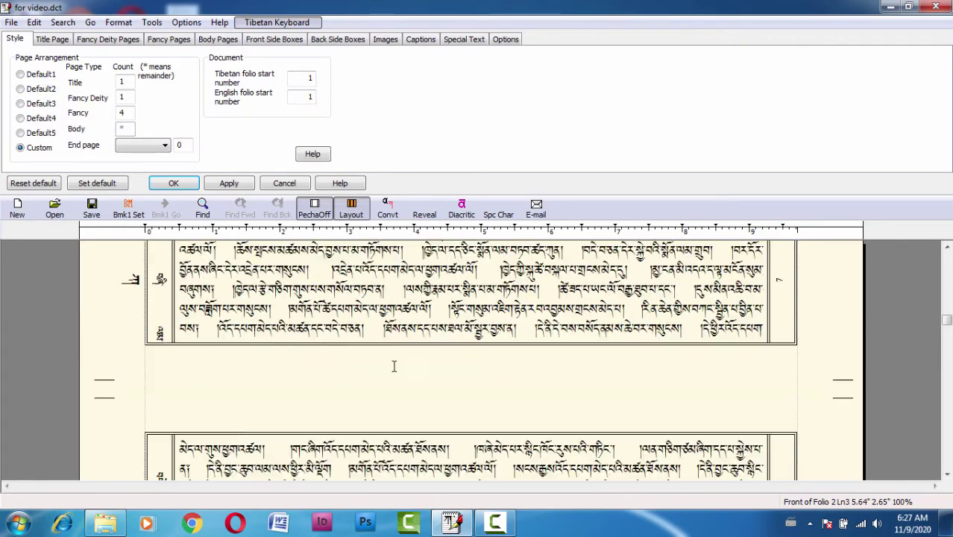
{"action": "scroll", "coordinate": [394, 366], "scroll_direction": "down", "scroll_amount": 1}
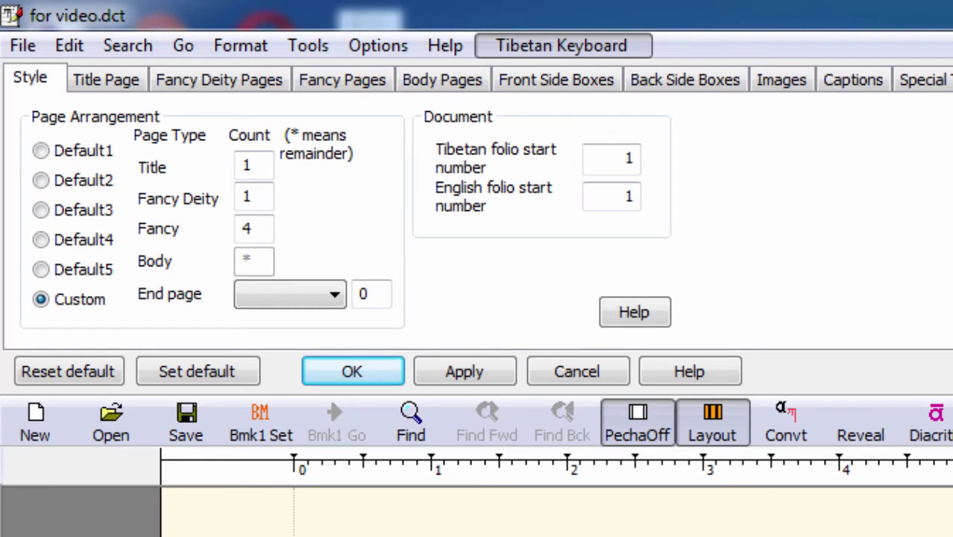
Step: Set the end page type to Fancy with a count of 1, apply it and inspect the document's last page
{"action": "left_click", "coordinate": [328, 296]}
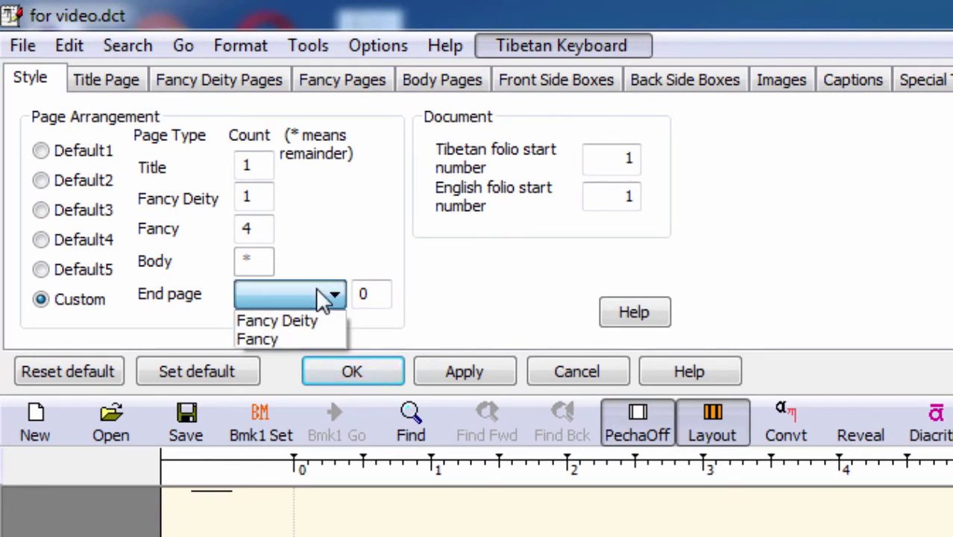
{"action": "left_click", "coordinate": [315, 339]}
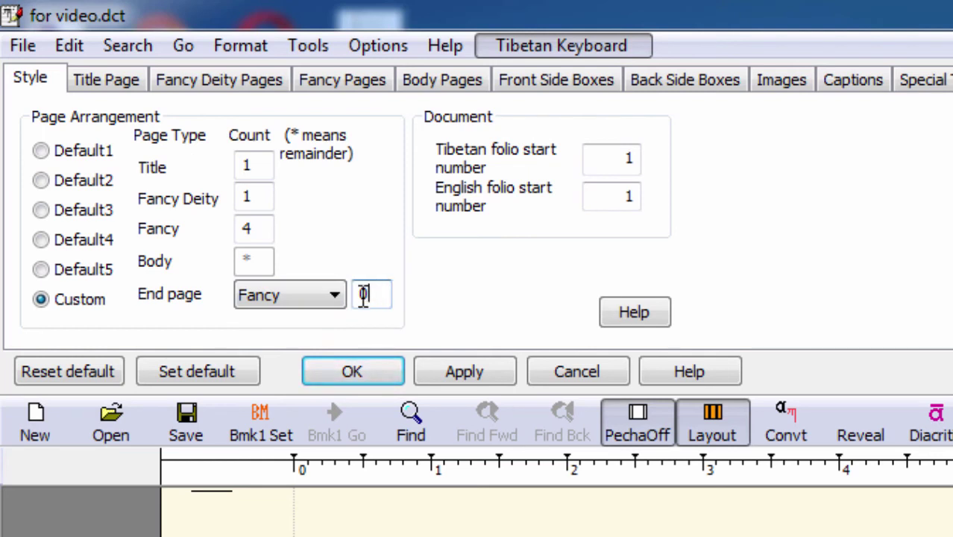
{"action": "left_click_drag", "start_coordinate": [380, 294], "coordinate": [310, 291]}
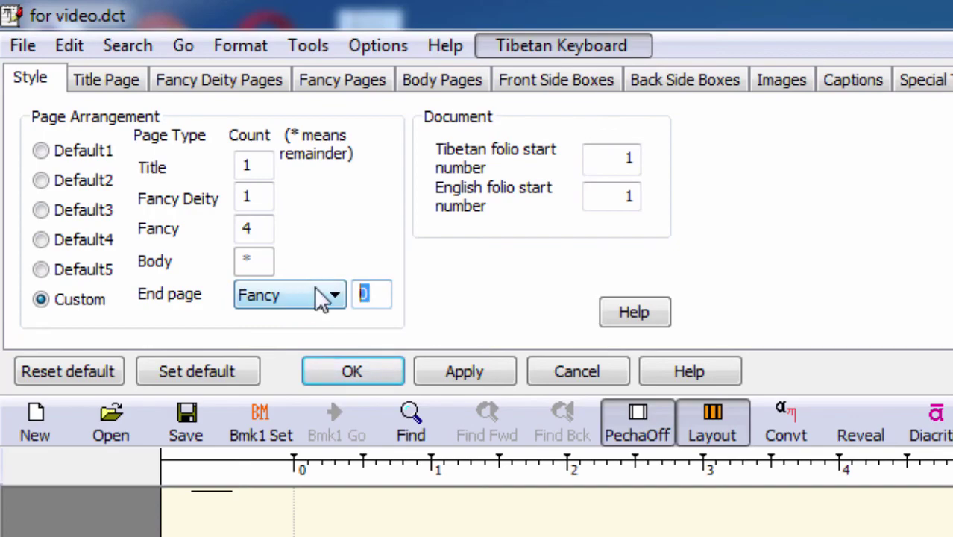
{"action": "type", "text": "1"}
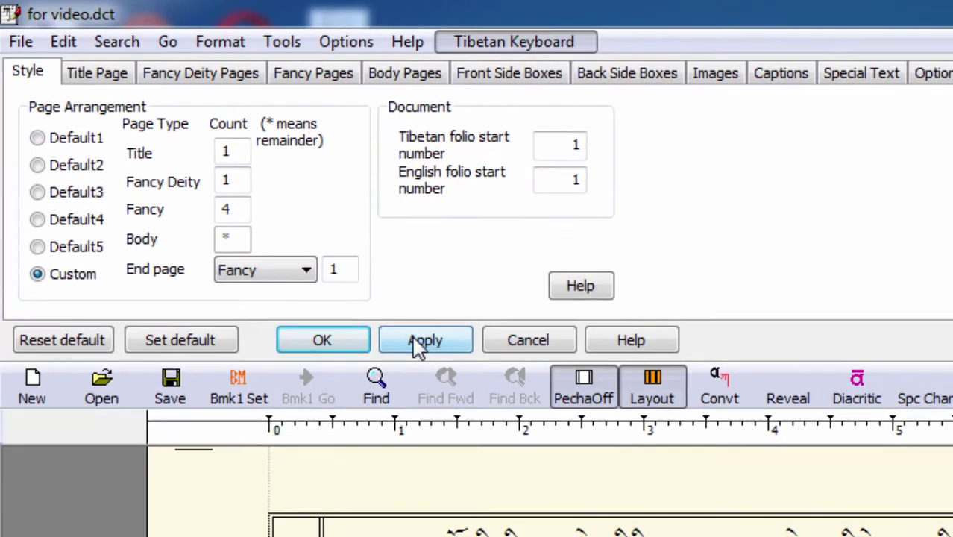
{"action": "left_click", "coordinate": [421, 342]}
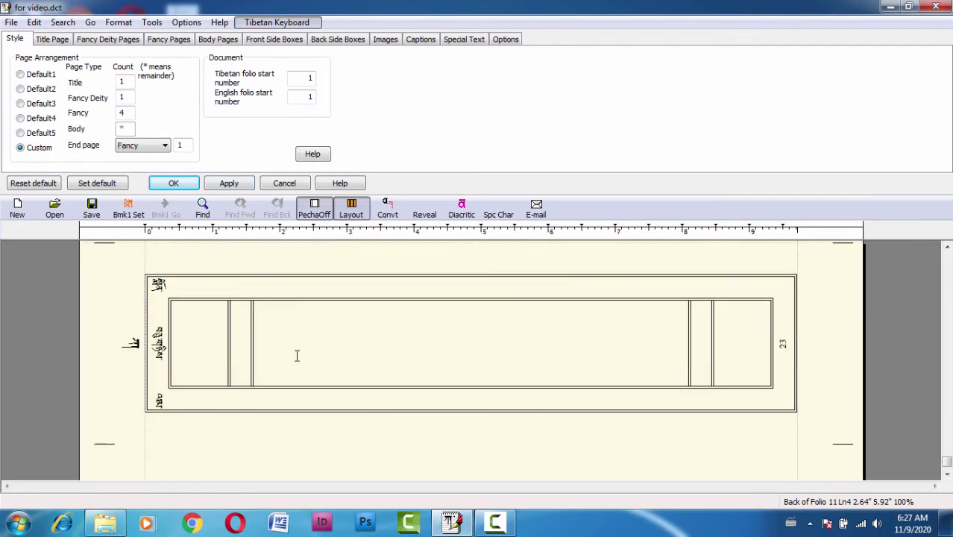
{"action": "scroll", "coordinate": [311, 351], "scroll_direction": "up", "scroll_amount": 1}
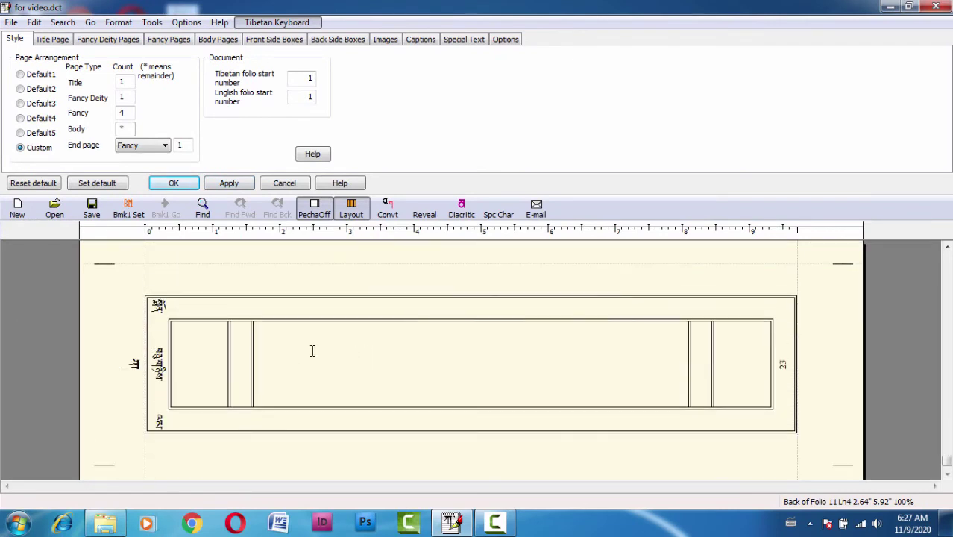
{"action": "scroll", "coordinate": [313, 351], "scroll_direction": "down", "scroll_amount": 1}
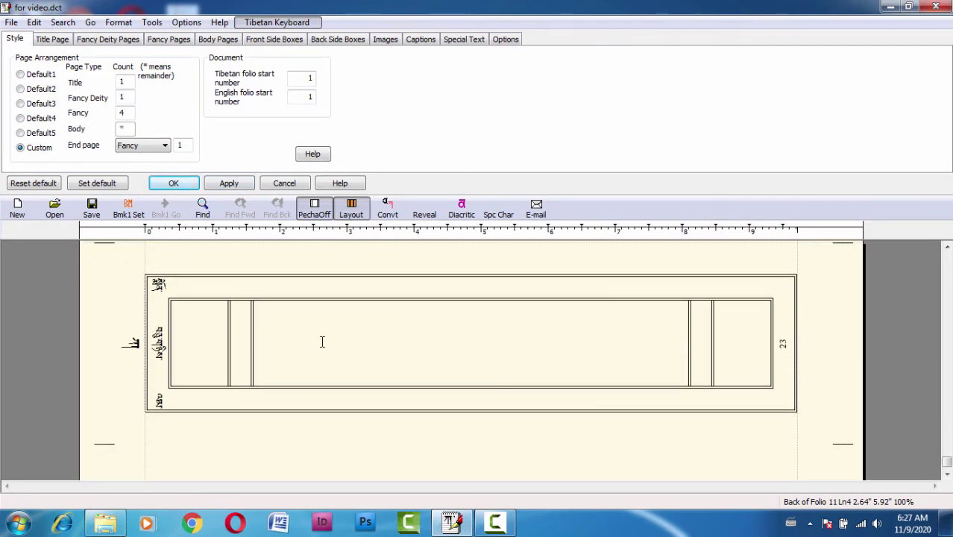
{"action": "scroll", "coordinate": [322, 341], "scroll_direction": "up", "scroll_amount": 6}
{"action": "scroll", "coordinate": [322, 341], "scroll_direction": "down", "scroll_amount": 7}
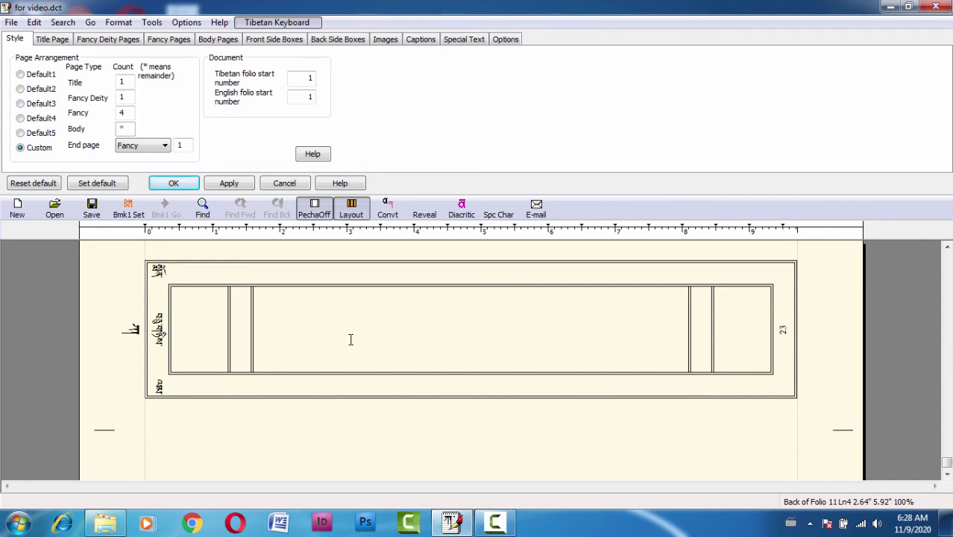
{"action": "scroll", "coordinate": [346, 337], "scroll_direction": "up", "scroll_amount": 1}
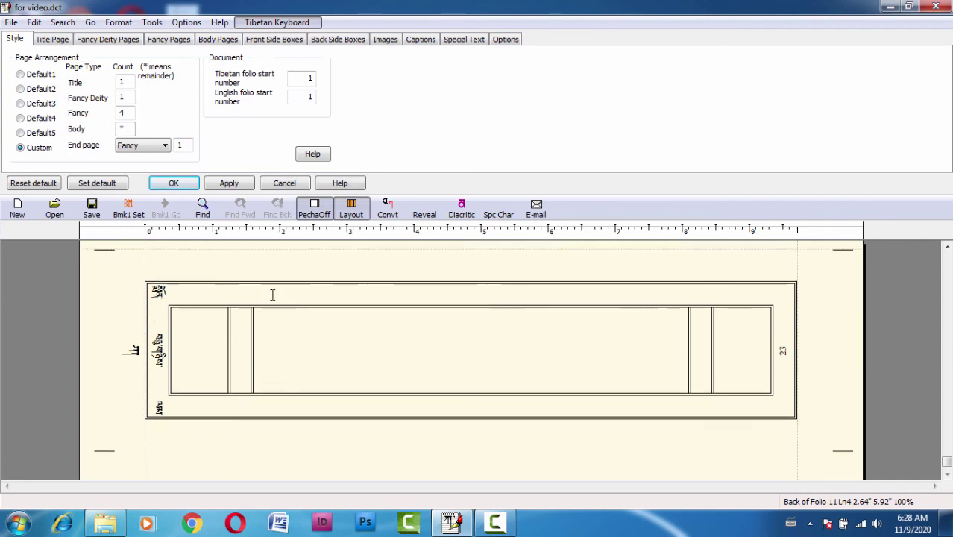
Step: Change the end page type to Fancy Deity and apply it to the document
{"action": "left_click", "coordinate": [164, 146]}
{"action": "left_click", "coordinate": [153, 158]}
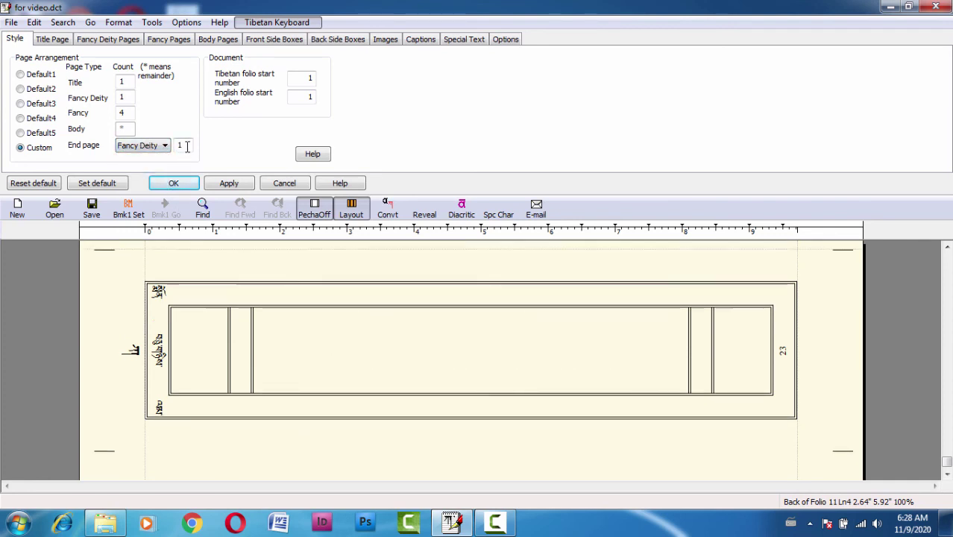
{"action": "left_click", "coordinate": [212, 183]}
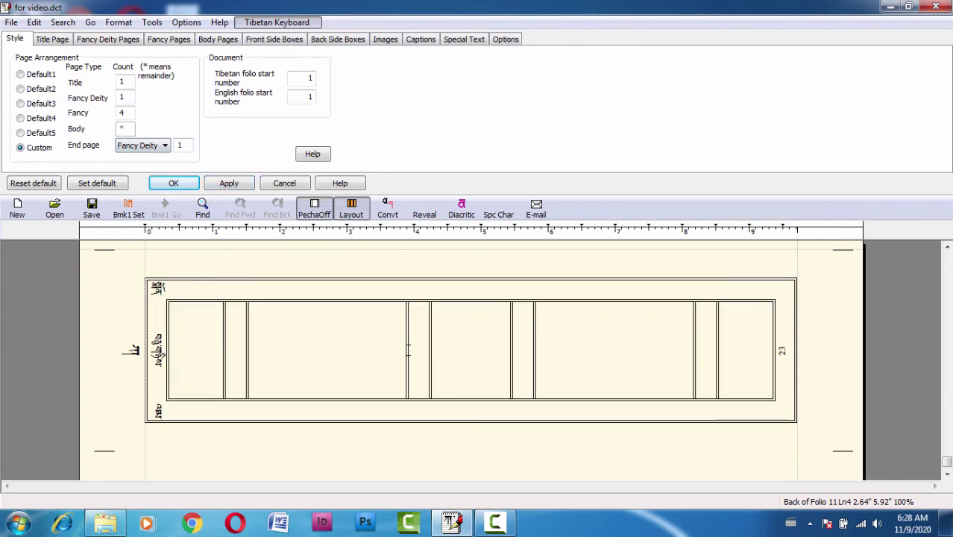
Step: Try entering sample Tibetan text after the final text line so that it flows onto the fancy deity end page
{"action": "left_click", "coordinate": [389, 345]}
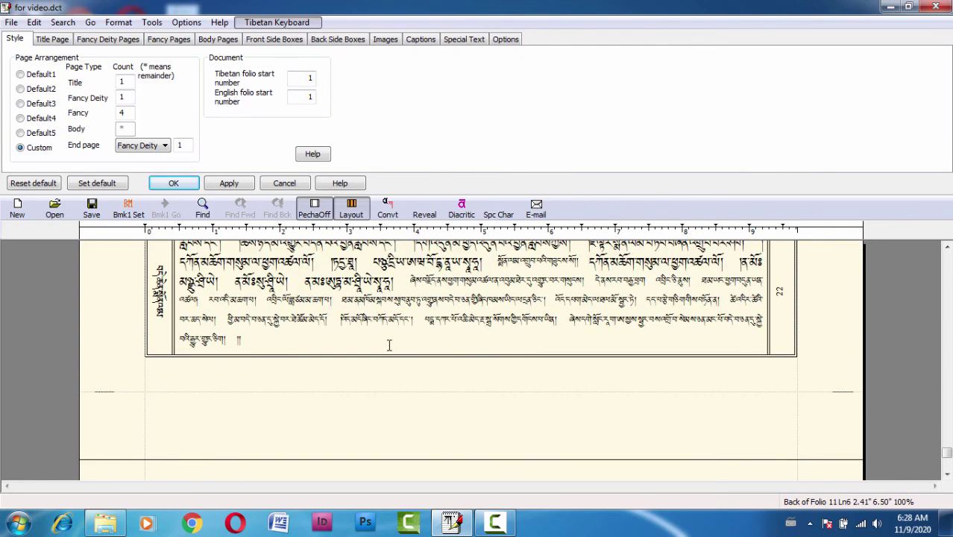
{"action": "key", "text": "Down"}
{"action": "type", "text": "s"}
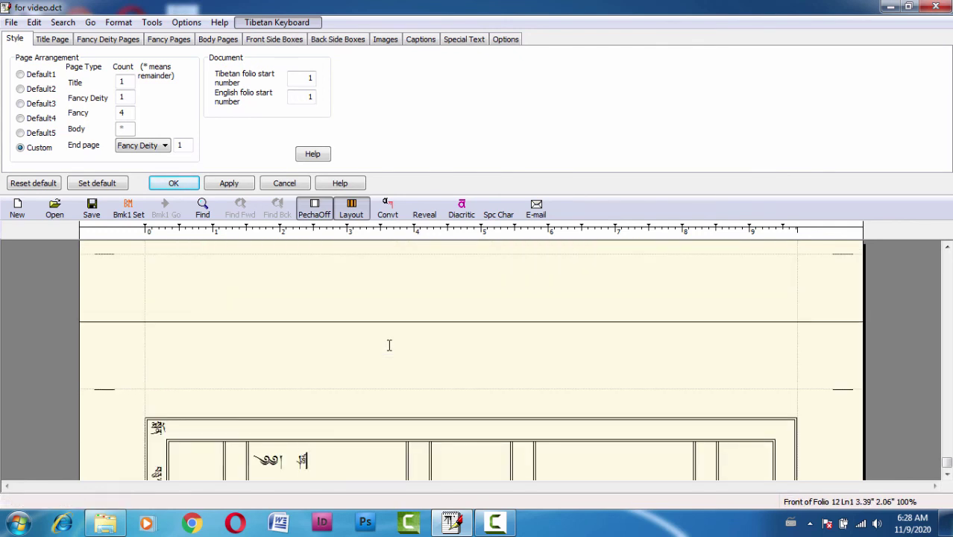
{"action": "type", "text": "འིད"}
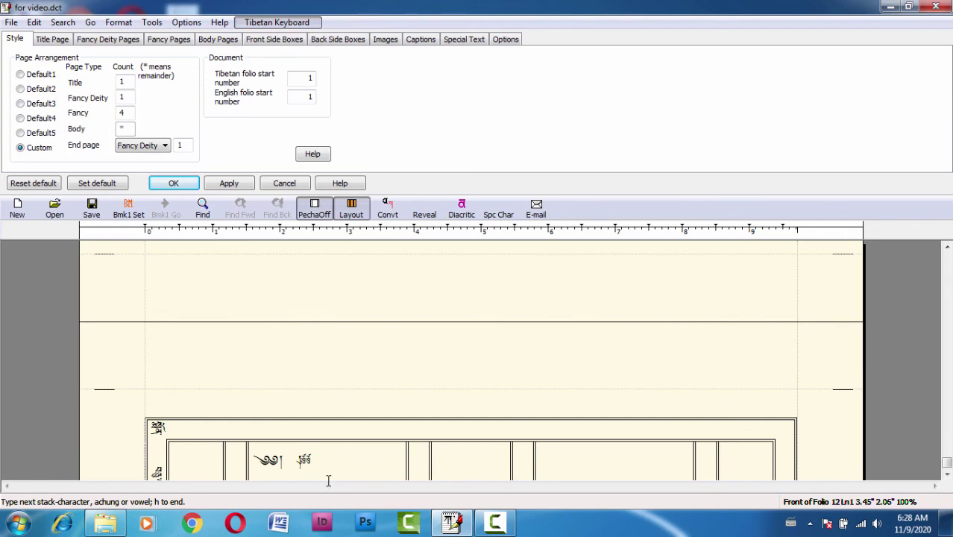
{"action": "type", "text": "་ཀུན་ཏུ"}
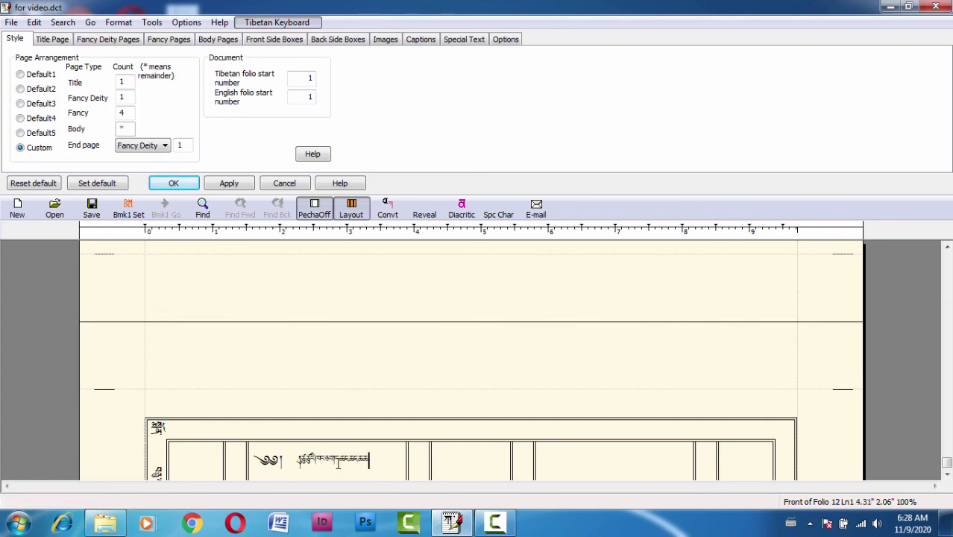
Step: Delete all the sample text from the fancy deity end page
{"action": "key", "text": "BackSpace"}
{"action": "key", "text": "BackSpace"}
{"action": "key", "text": "BackSpace"}
{"action": "key", "text": "BackSpace"}
{"action": "key", "text": "BackSpace"}
{"action": "key", "text": "BackSpace"}
{"action": "key", "text": "BackSpace"}
{"action": "key", "text": "BackSpace"}
{"action": "key", "text": "BackSpace"}
{"action": "key", "text": "BackSpace"}
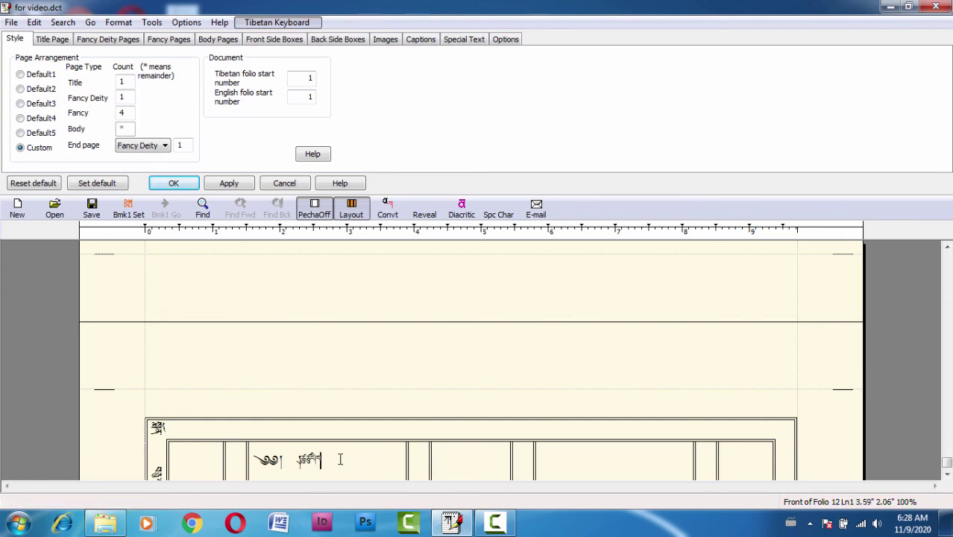
{"action": "key", "text": "BackSpace"}
{"action": "key", "text": "BackSpace"}
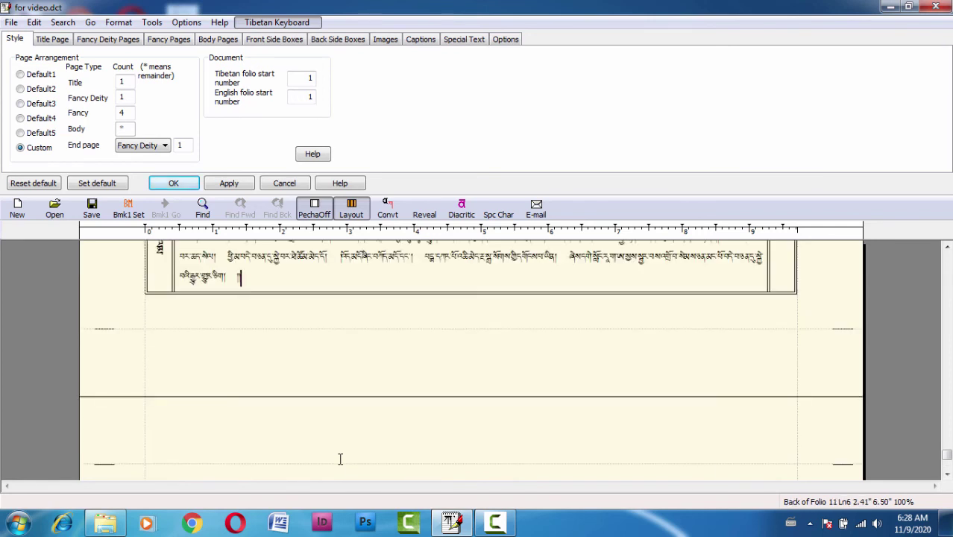
Step: Keep Fancy Deity as the end page type and close the pecha layout settings
{"action": "left_click", "coordinate": [164, 146]}
{"action": "left_click", "coordinate": [192, 147]}
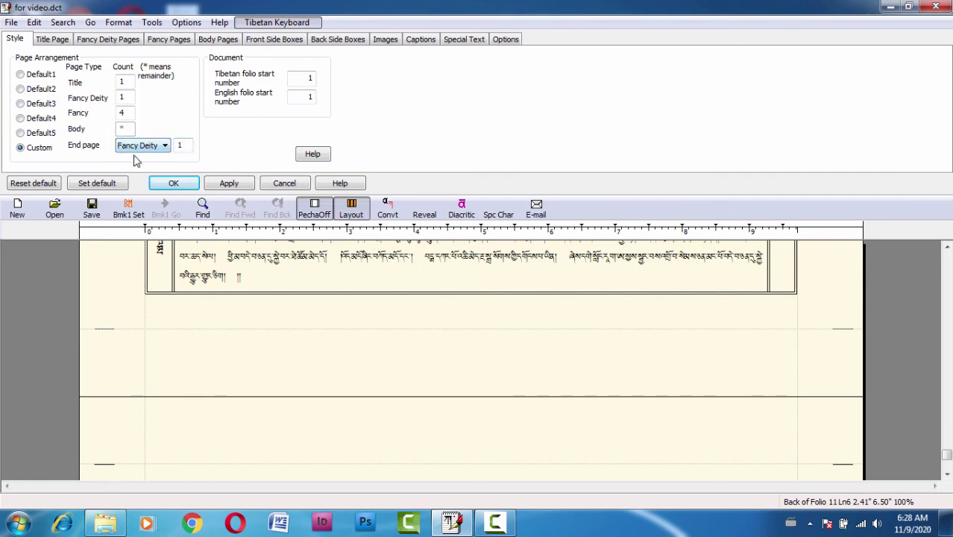
{"action": "left_click", "coordinate": [351, 209]}
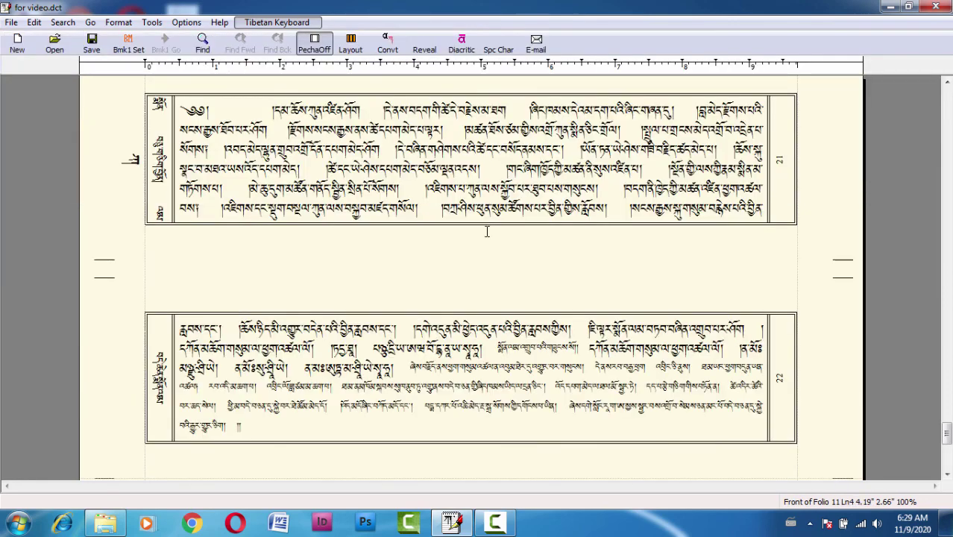